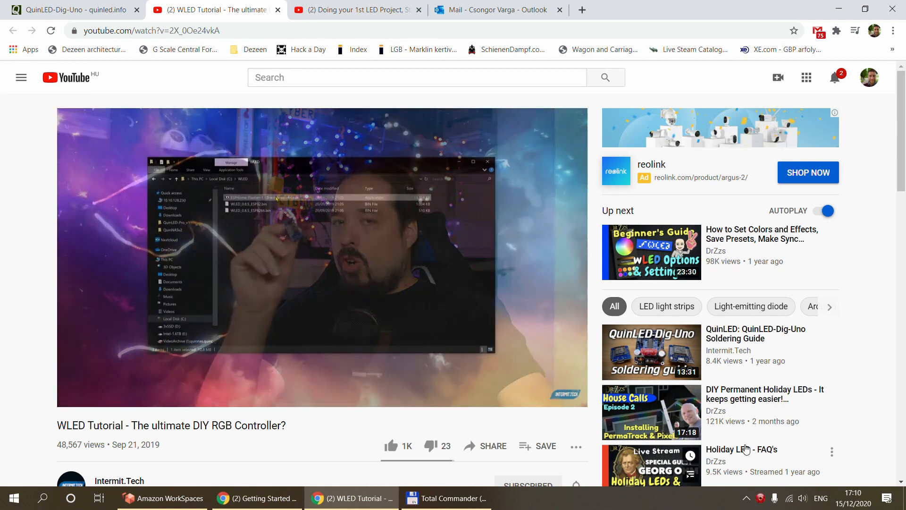
pyautogui.rightClick(761, 498)
pyautogui.click(803, 463)
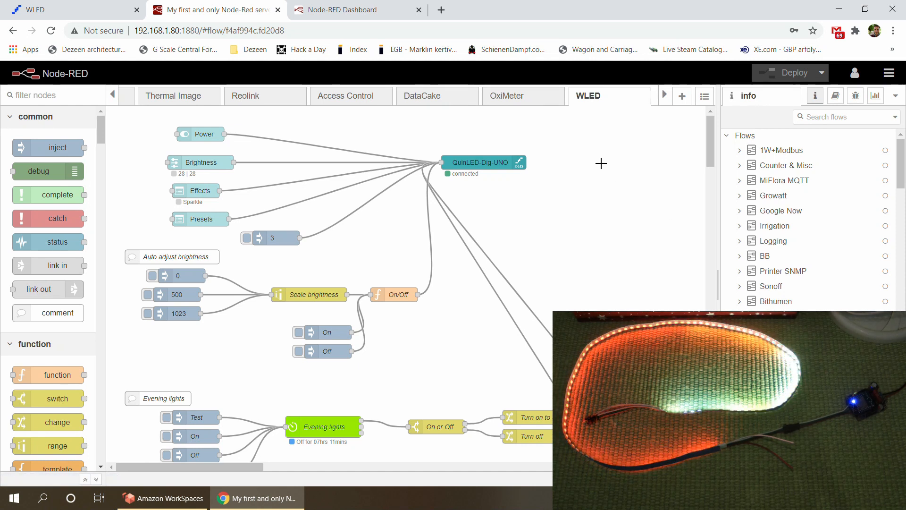
# Open the Node-RED palette manager and filter the installed nodes by "bigtime".
pyautogui.click(889, 73)
pyautogui.click(808, 261)
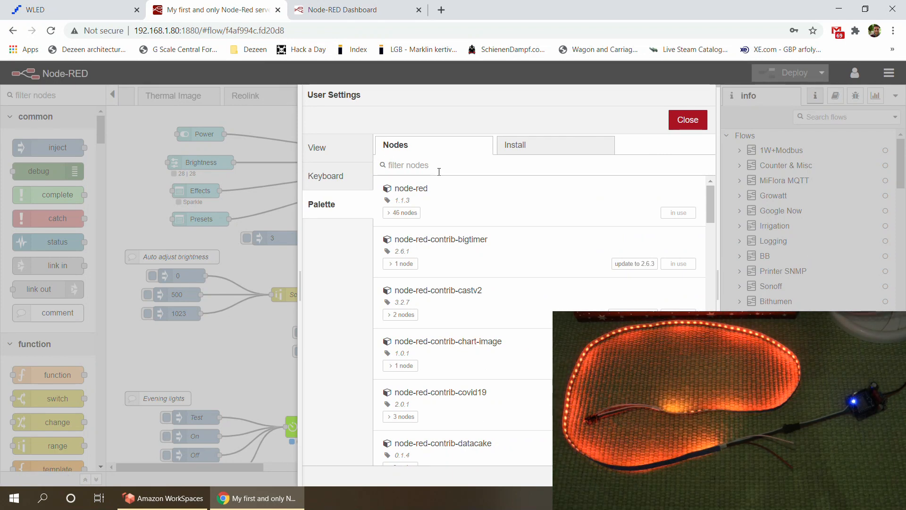
pyautogui.write('b')
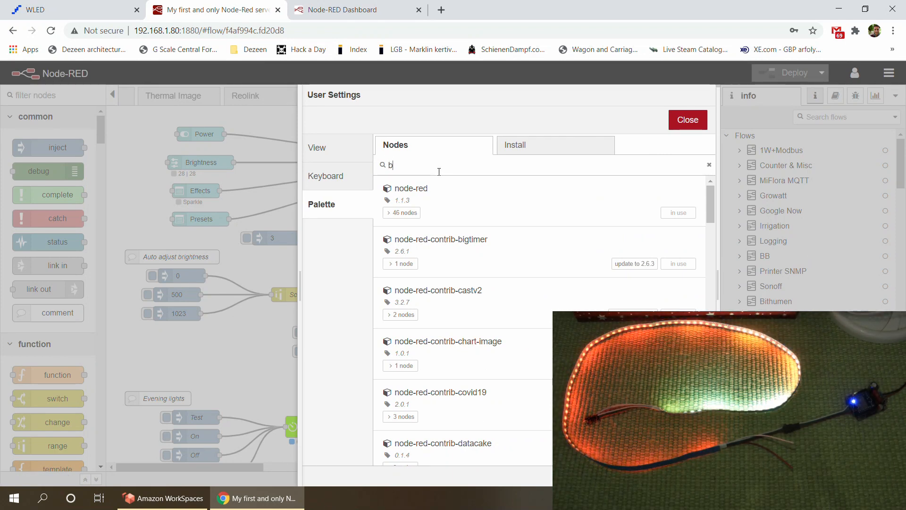
pyautogui.write('igtm')
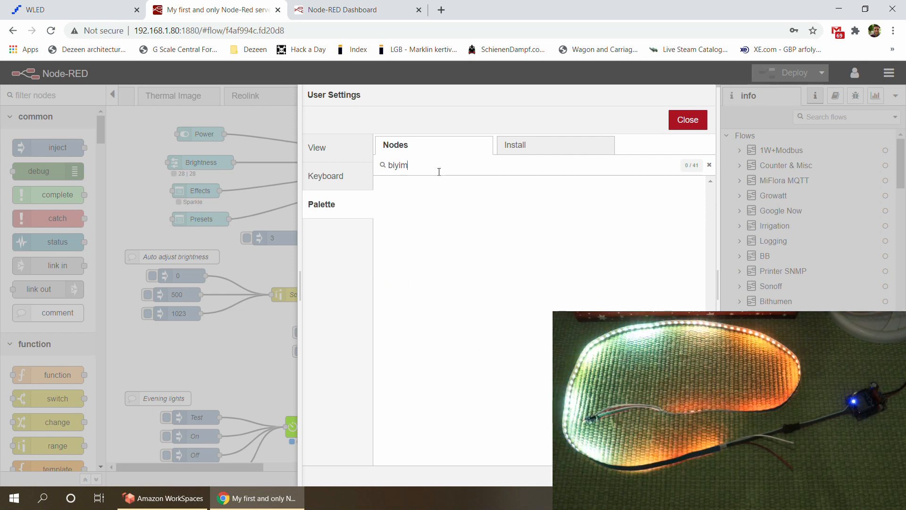
pyautogui.press('BackSpace')
pyautogui.press('BackSpace')
pyautogui.press('BackSpace')
pyautogui.write('gtime')
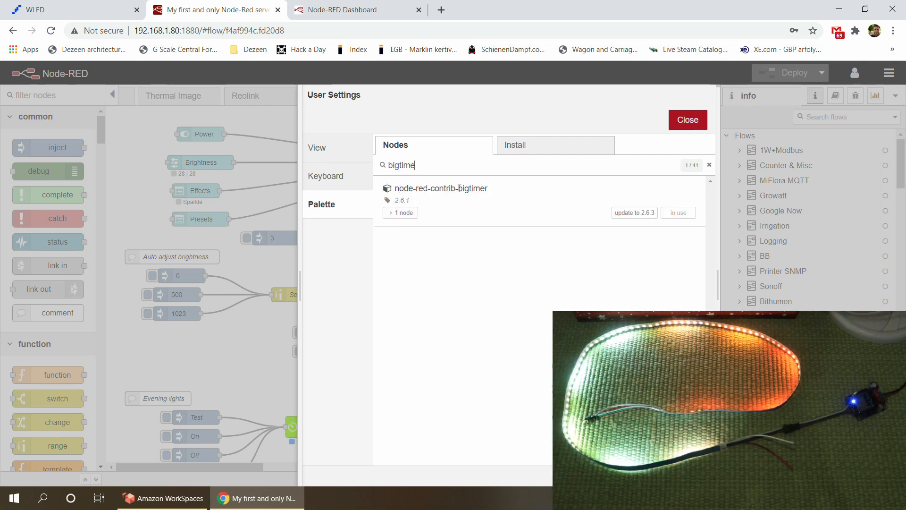
# Search the installable palette nodes for "wled" and read through the node-red-contrib-wled package page.
pyautogui.doubleClick(409, 166)
pyautogui.write('wled')
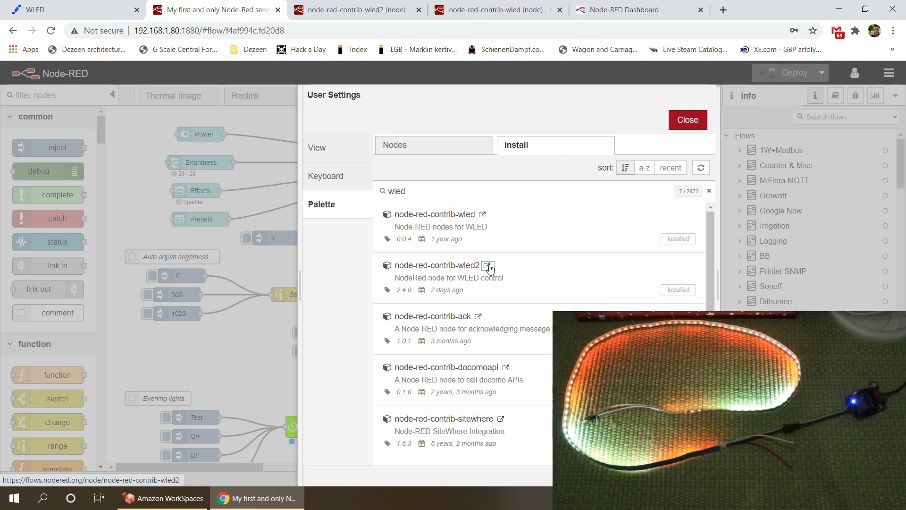
pyautogui.click(346, 11)
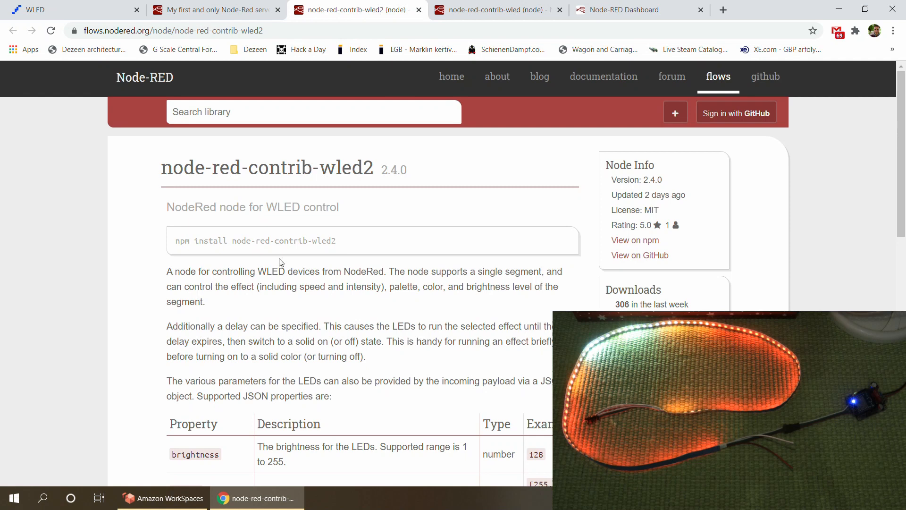
pyautogui.click(483, 11)
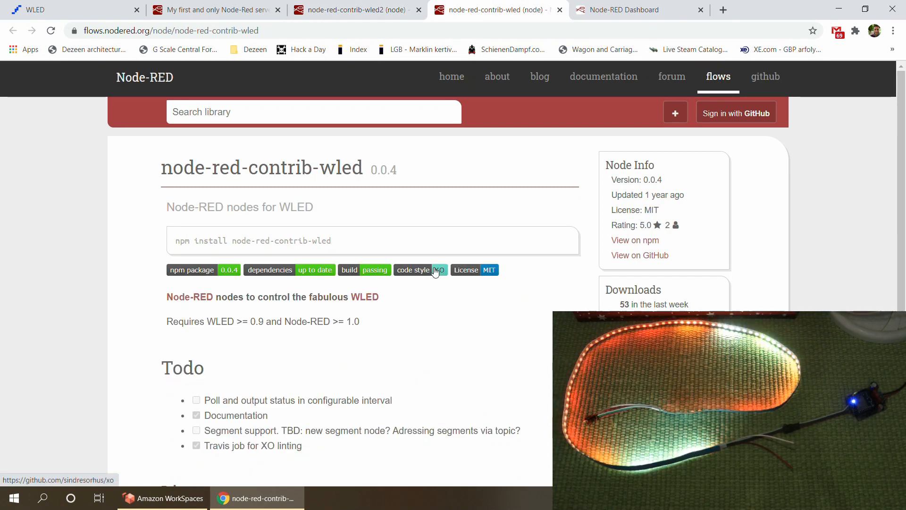
pyautogui.scroll(-1, 435, 273)
pyautogui.scroll(-2, 435, 273)
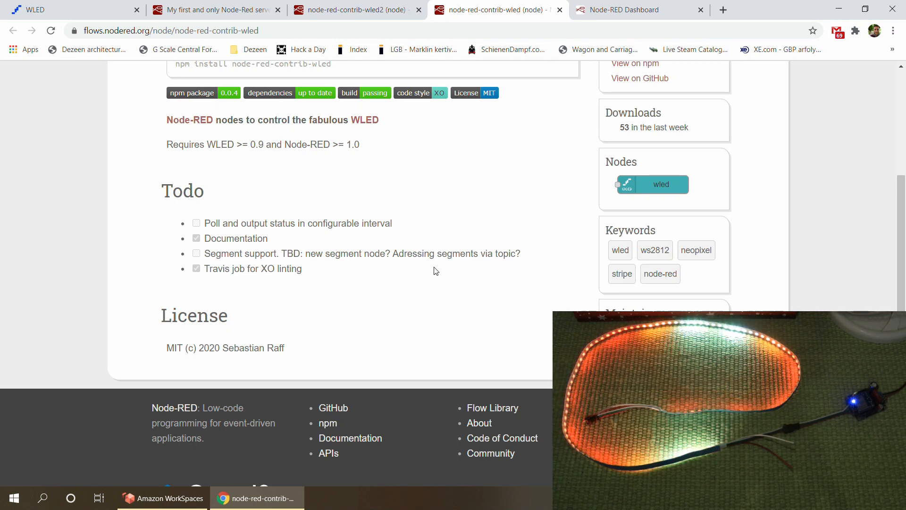
# Examine the table of supported JSON properties on the node-red-contrib-wled2 package page.
pyautogui.click(359, 5)
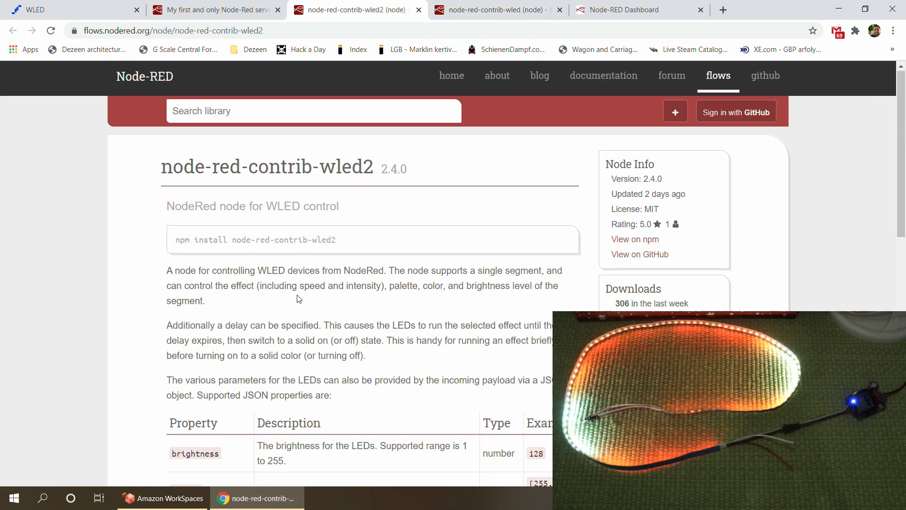
pyautogui.scroll(-6, 298, 301)
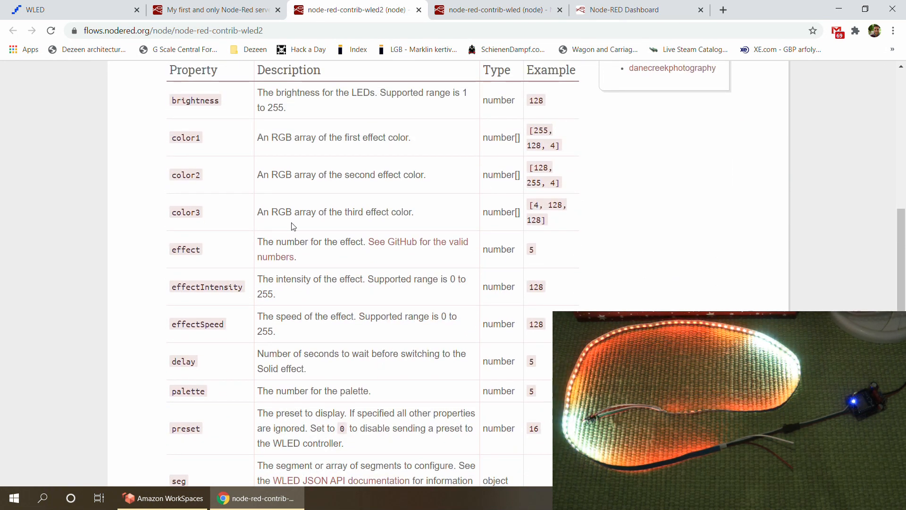
pyautogui.scroll(-3, 293, 227)
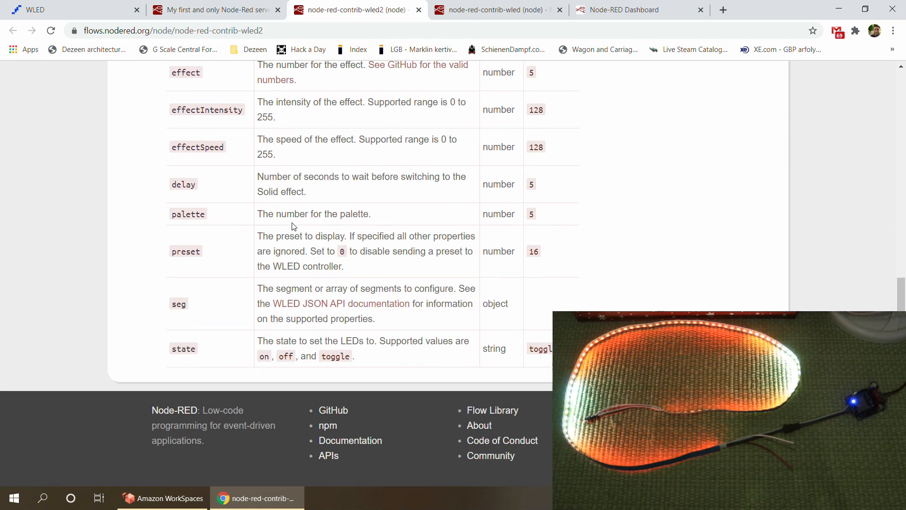
pyautogui.scroll(5, 294, 227)
pyautogui.scroll(-2, 293, 227)
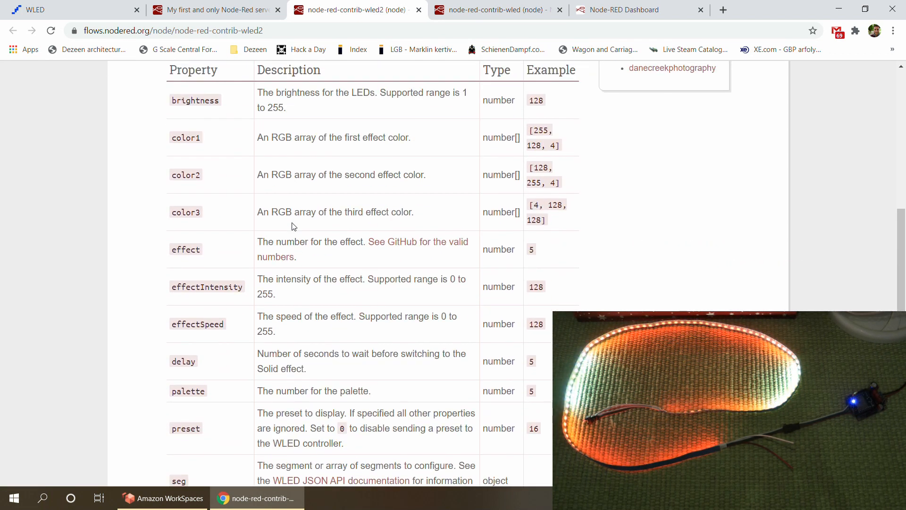
# Return to the Node-RED flow and inspect the name and WLED address in the QuinLED-Dig-UNO node's properties.
pyautogui.click(224, 12)
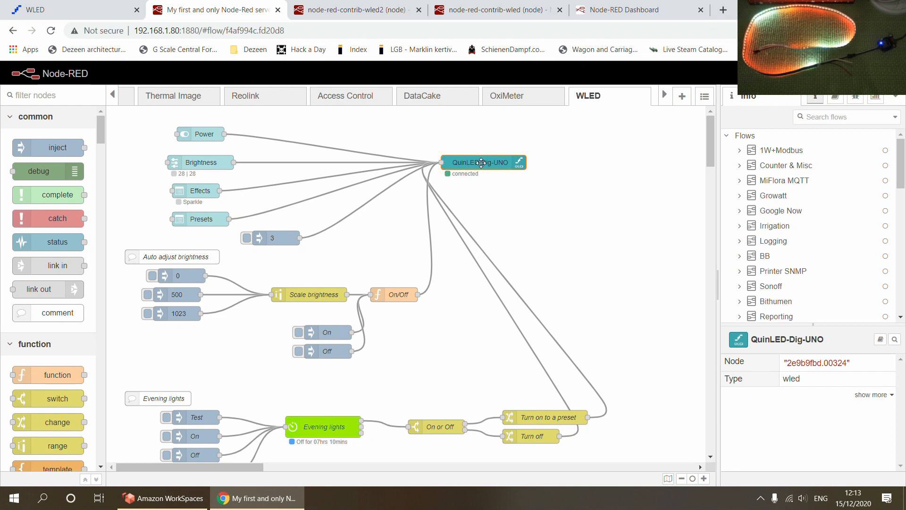
pyautogui.doubleClick(481, 163)
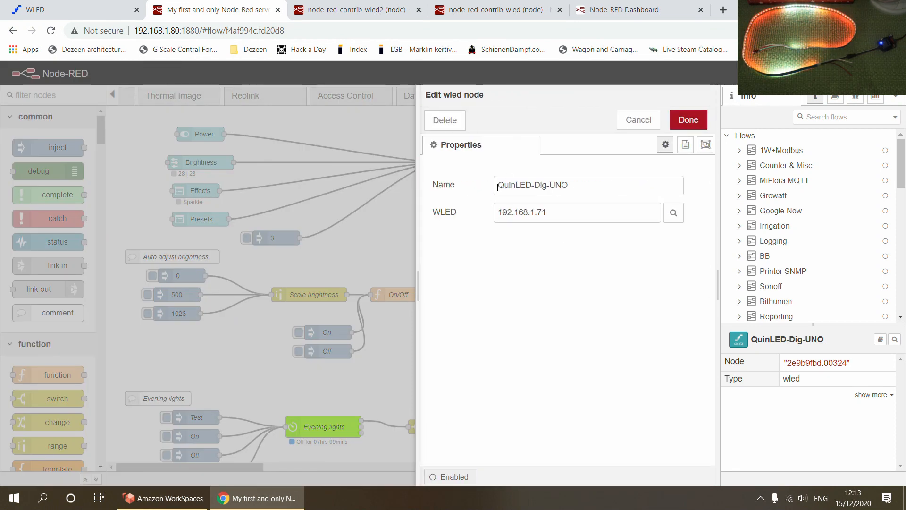
pyautogui.moveTo(498, 187); pyautogui.dragTo(594, 187)
pyautogui.click(568, 214)
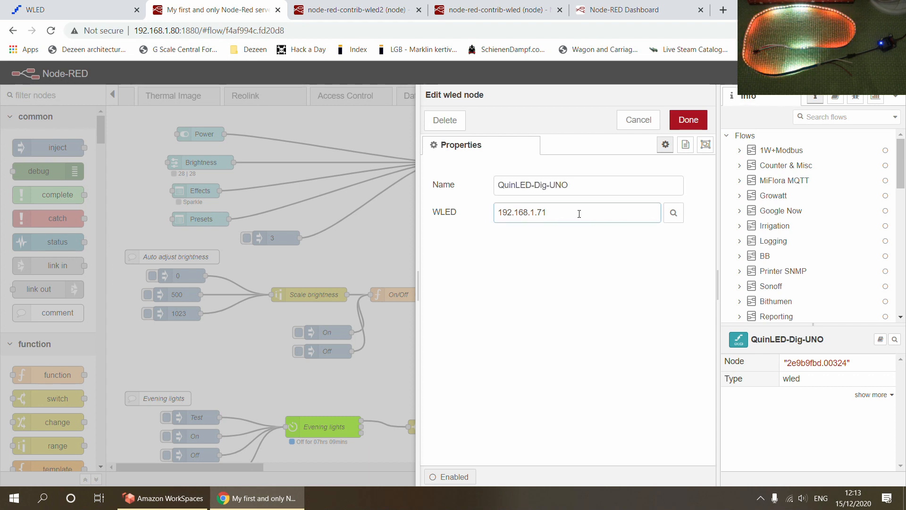
# Switch to the WLED web interface, try the Beech color palette and set the palette to April Night.
pyautogui.click(81, 11)
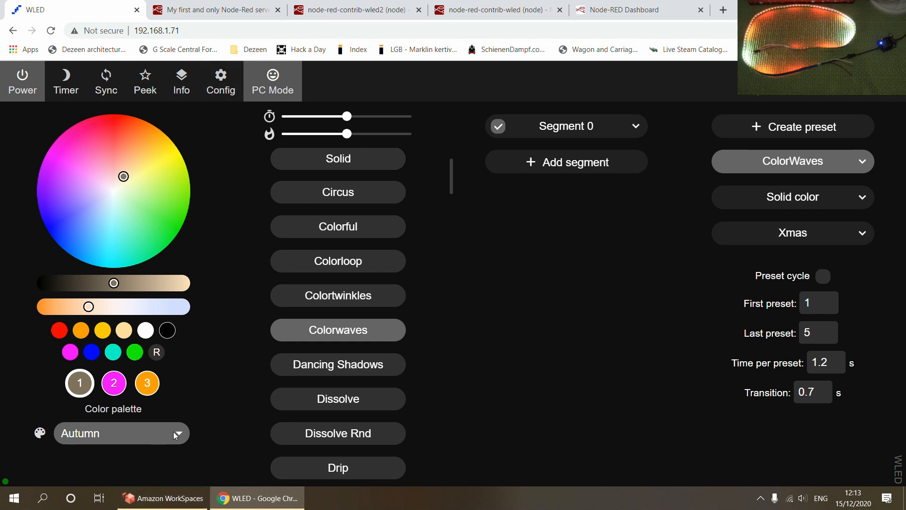
pyautogui.click(174, 431)
pyautogui.click(71, 314)
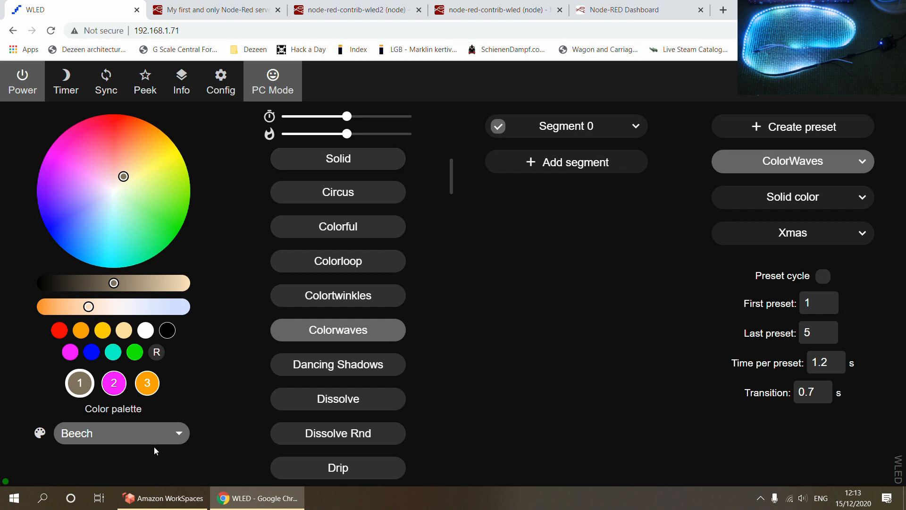
pyautogui.click(131, 434)
pyautogui.click(110, 243)
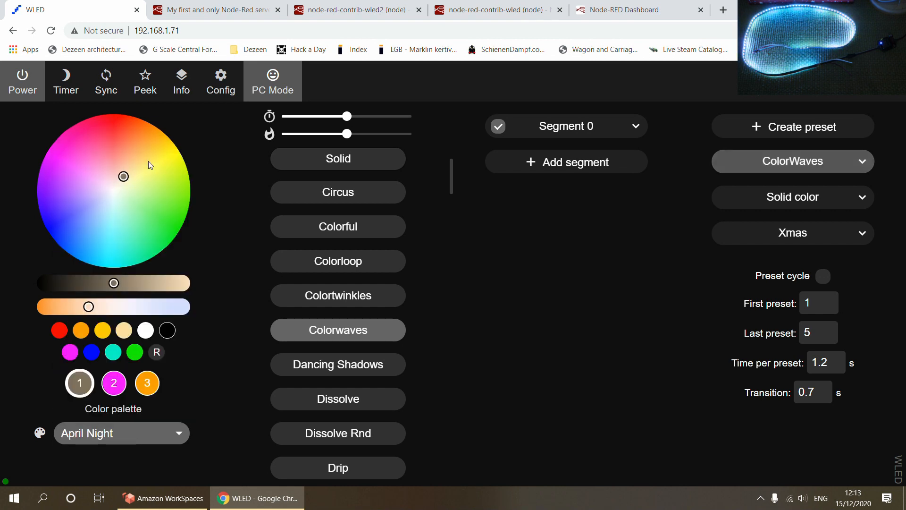
# Examine the static IP settings in WLED's WiFi setup and return to the main control page.
pyautogui.click(219, 88)
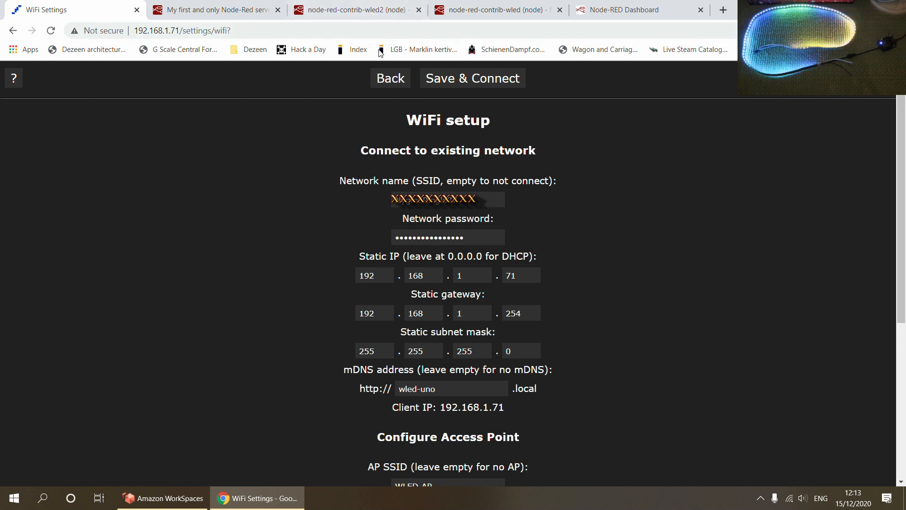
pyautogui.click(397, 81)
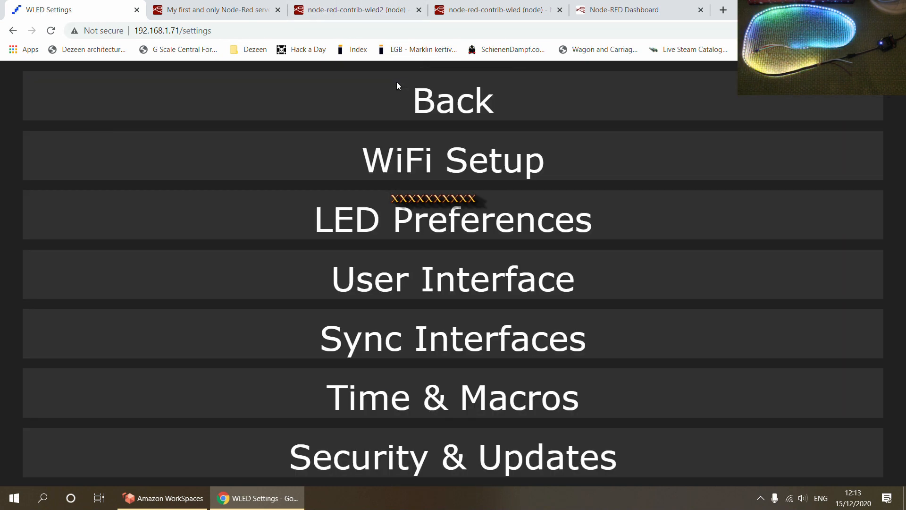
pyautogui.click(405, 101)
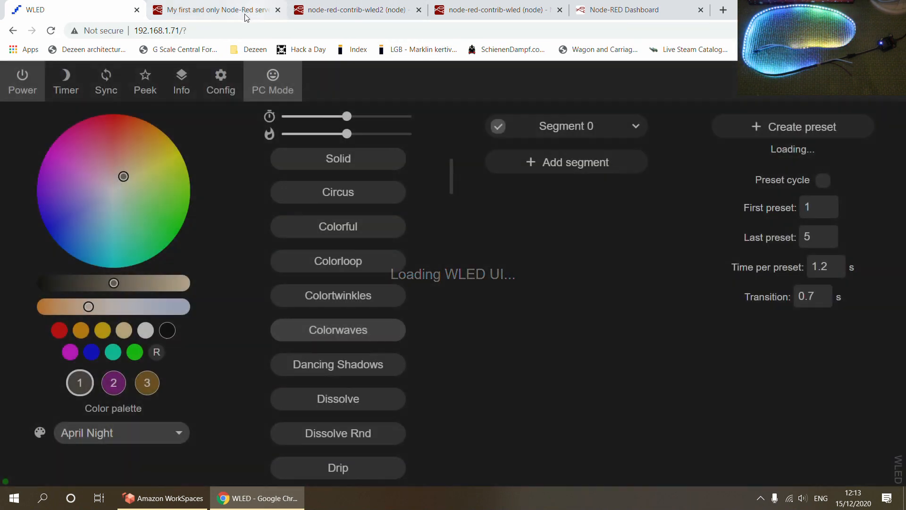
# Switch back to Node-RED, close the QuinLED-Dig-UNO node's properties without changes and show the node's help.
pyautogui.click(272, 6)
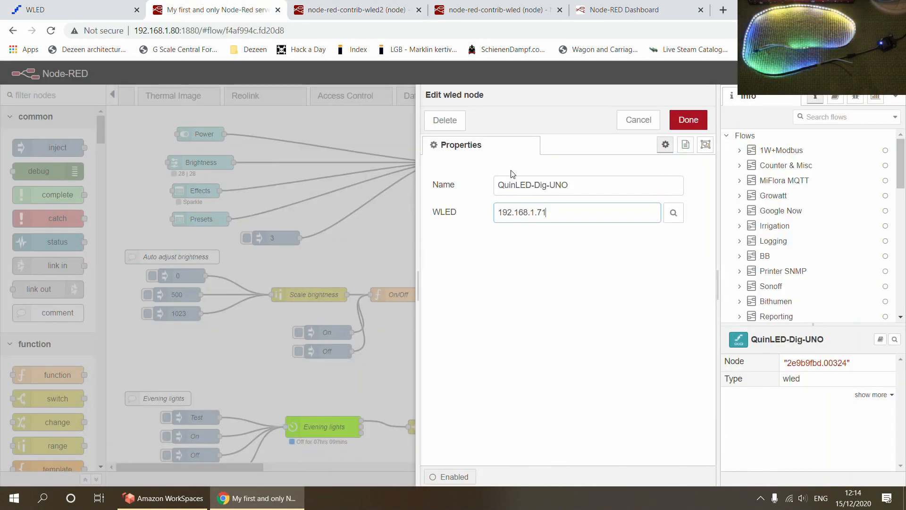
pyautogui.click(641, 119)
pyautogui.click(840, 99)
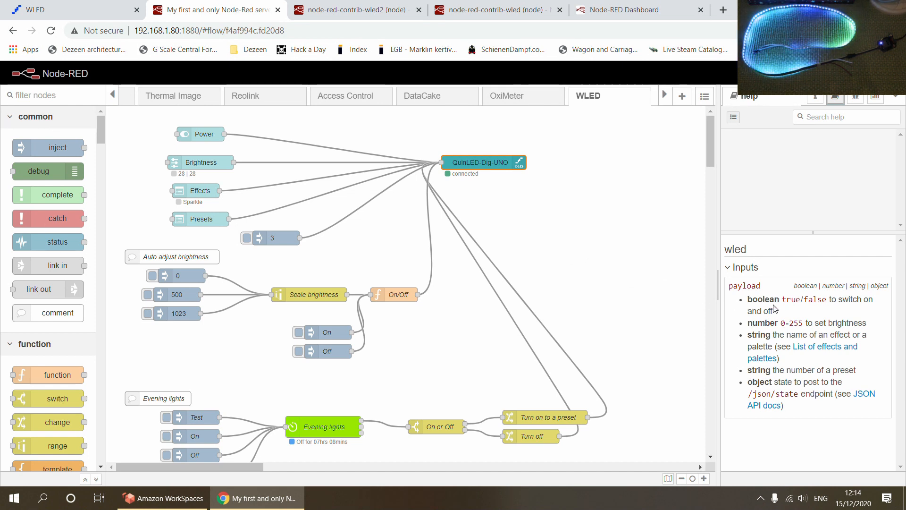
# Inspect the on and off payloads of the Power switch node and close it without changes.
pyautogui.click(210, 133)
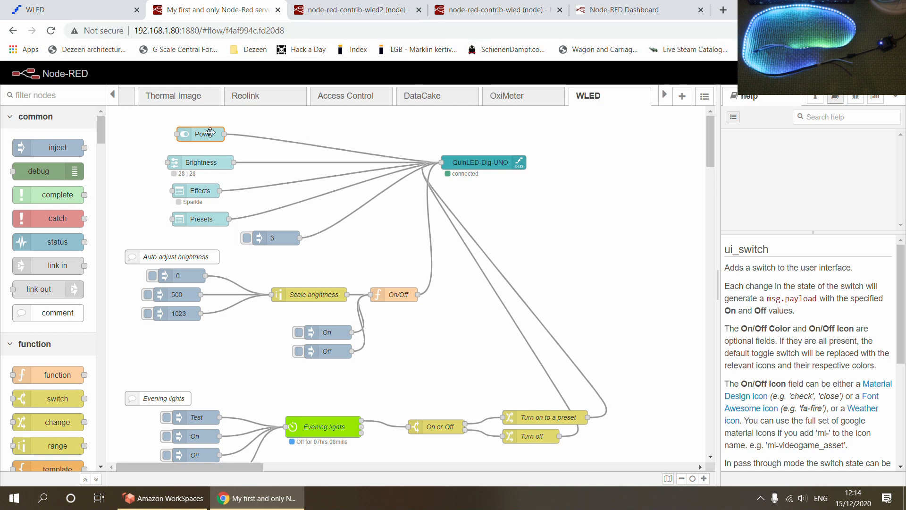
pyautogui.doubleClick(210, 133)
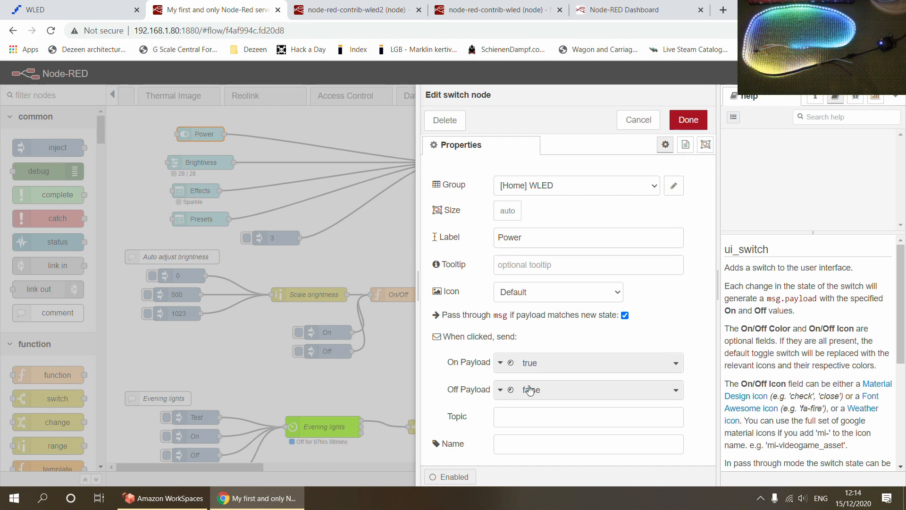
pyautogui.click(638, 121)
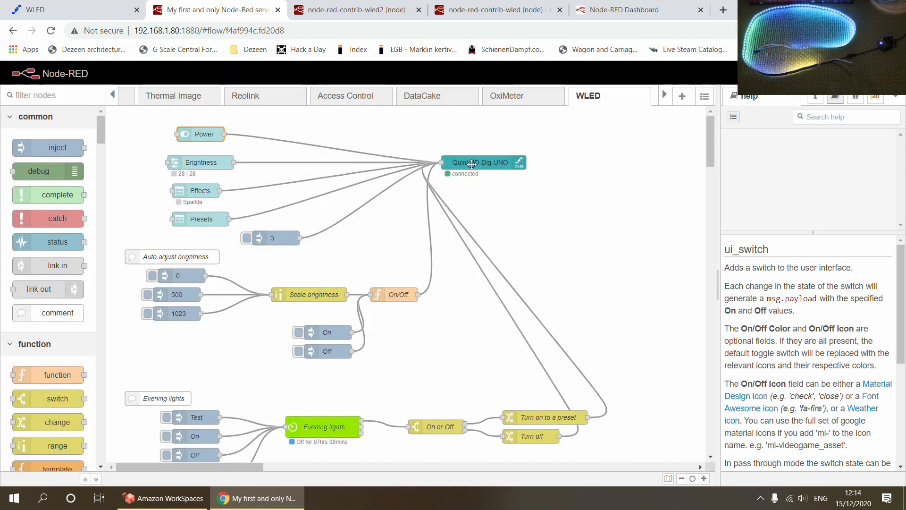
# Read the brightness payload entry in the wled node's help and check the range of the Brightness slider node.
pyautogui.click(470, 163)
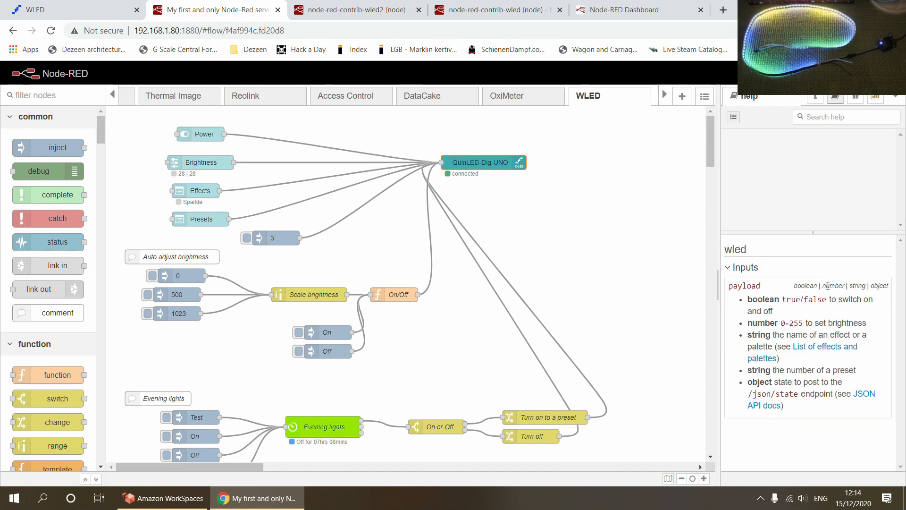
pyautogui.moveTo(748, 323); pyautogui.dragTo(867, 329)
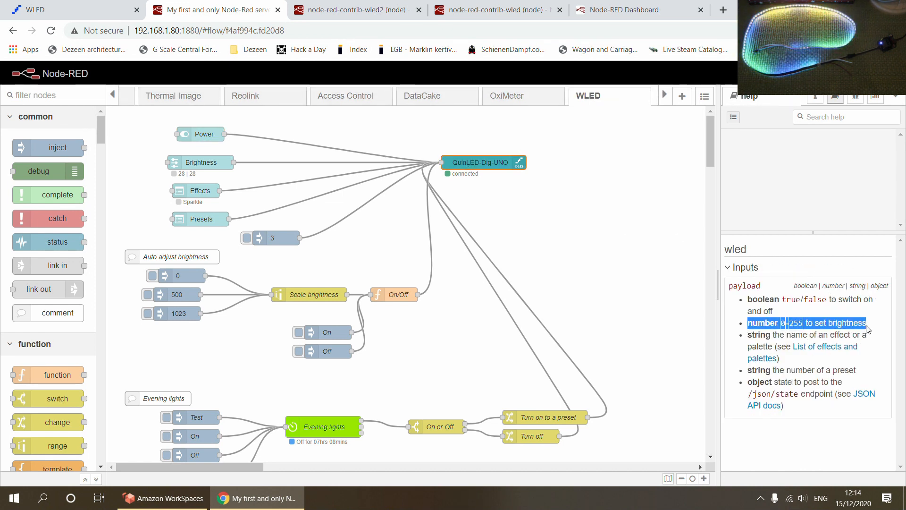
pyautogui.click(200, 162)
pyautogui.doubleClick(200, 162)
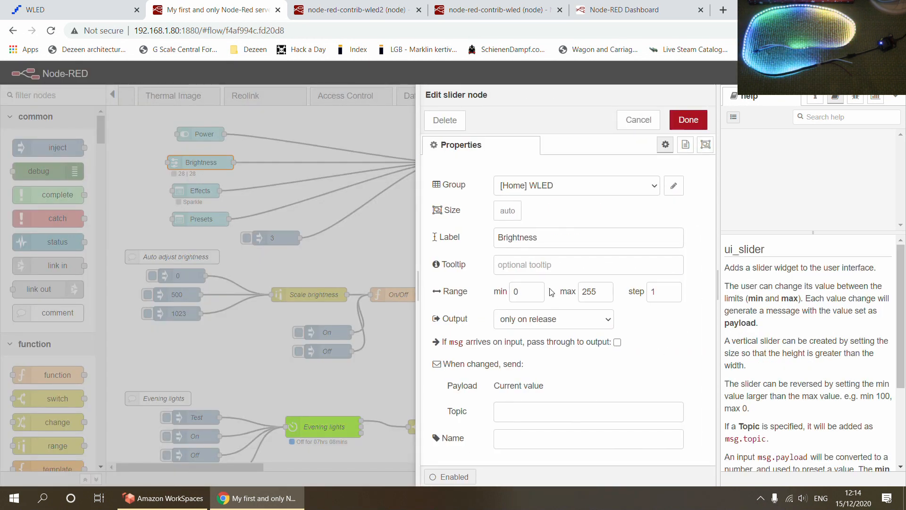
pyautogui.click(638, 120)
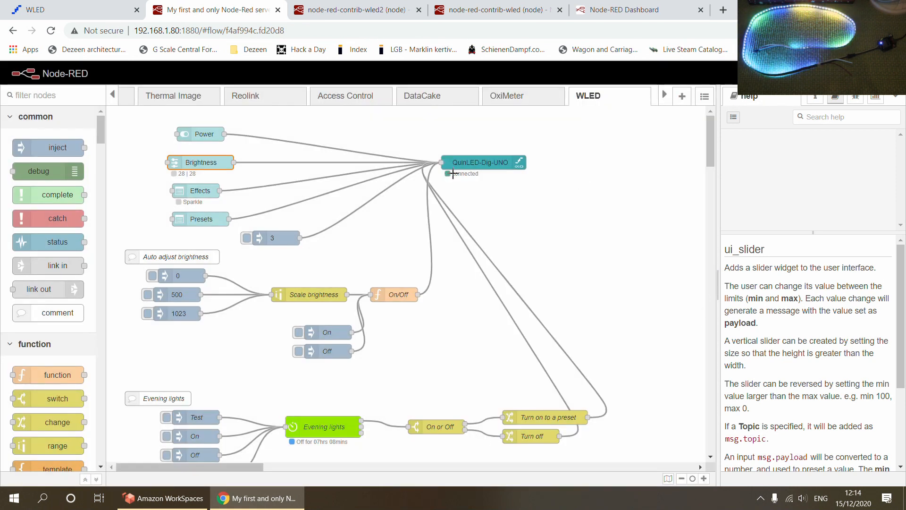
# Open the list of effects and palettes referenced in the wled node's help and browse the effects table.
pyautogui.click(453, 169)
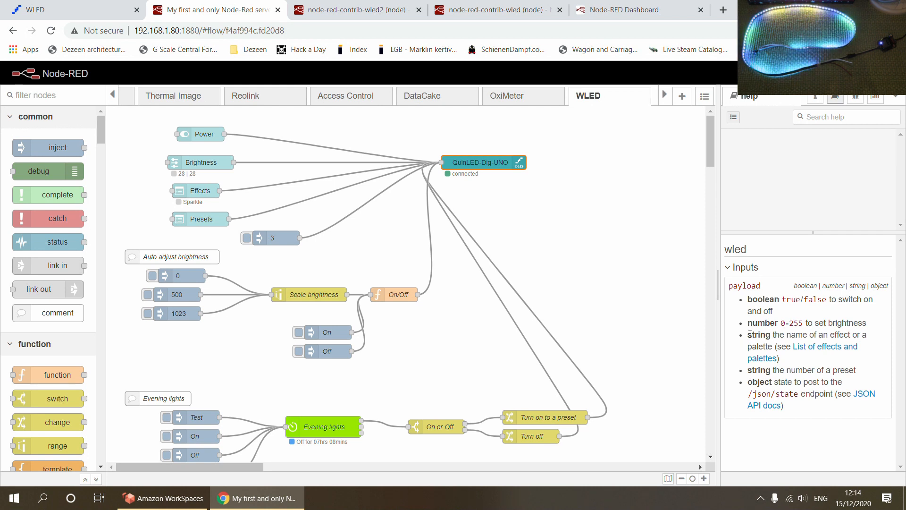
pyautogui.moveTo(749, 334); pyautogui.dragTo(789, 361)
pyautogui.click(791, 362)
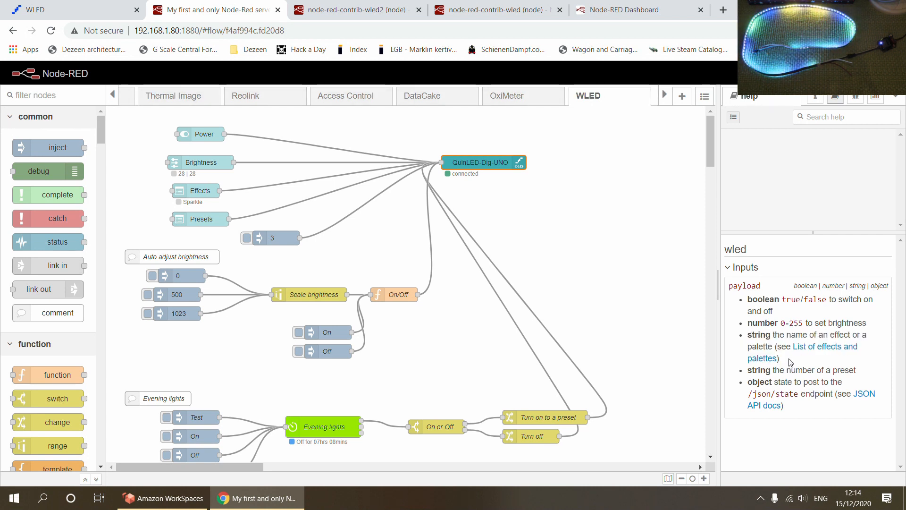
pyautogui.click(802, 348)
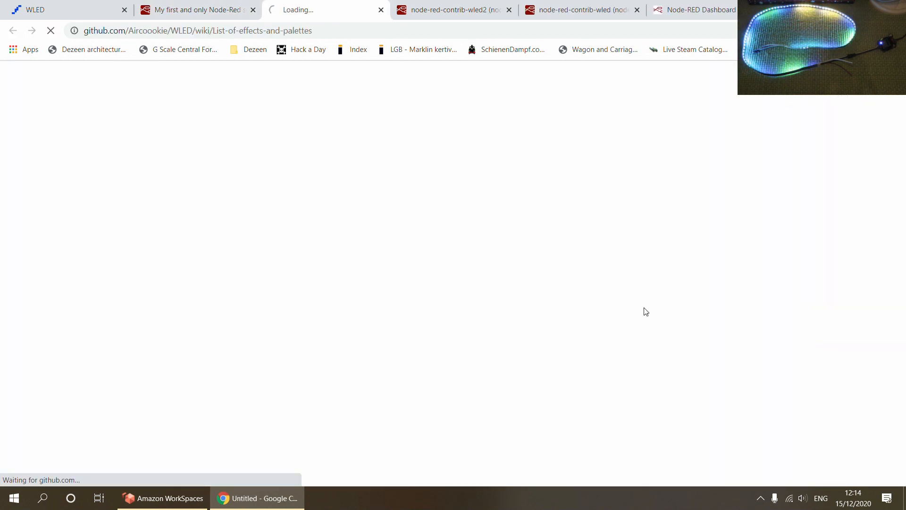
pyautogui.scroll(-20, 343, 202)
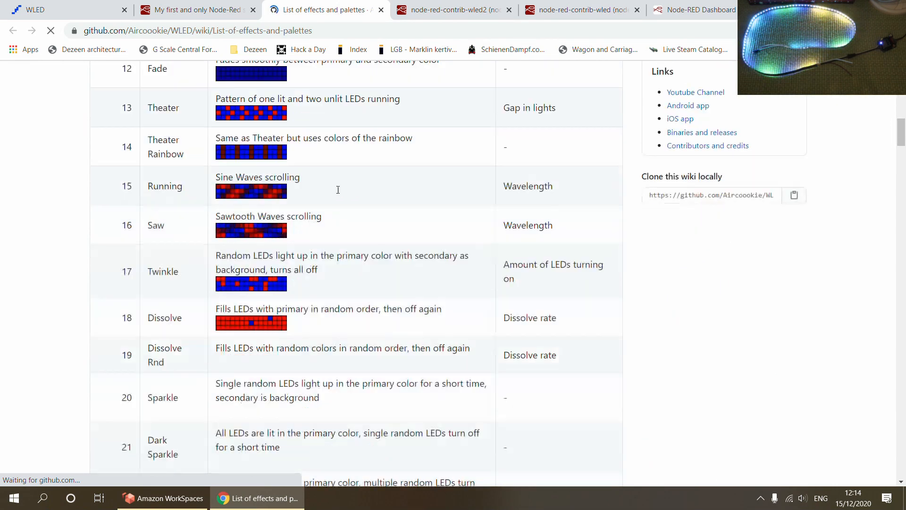
# Browse further through the effects table in the WLED wiki and compare it with the effect names in the WLED interface.
pyautogui.scroll(-15, 368, 189)
pyautogui.scroll(12, 394, 192)
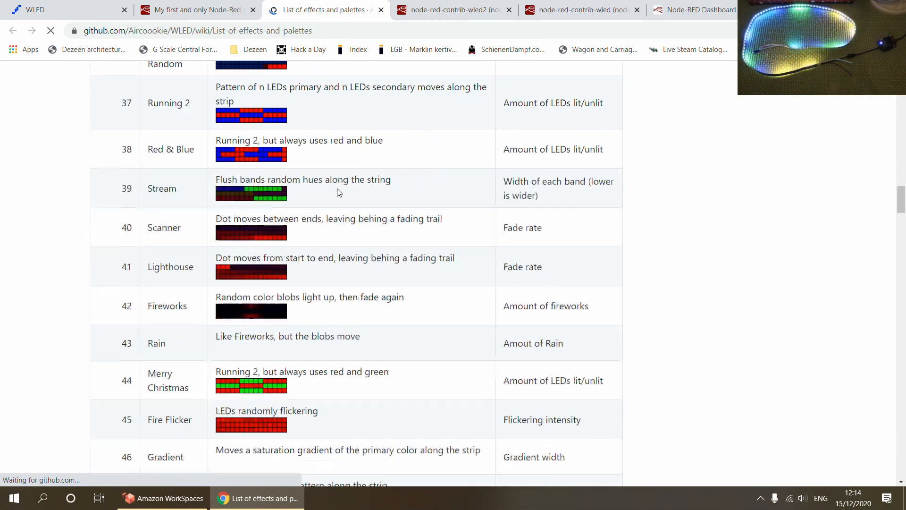
pyautogui.click(73, 8)
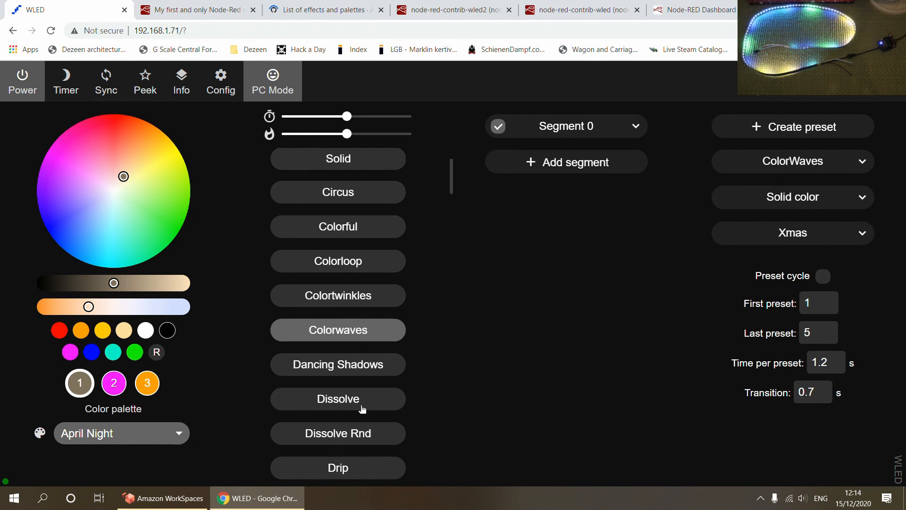
# Switch back to Node-RED, inspect the options of the Effects dropdown node and close it without changes.
pyautogui.click(196, 10)
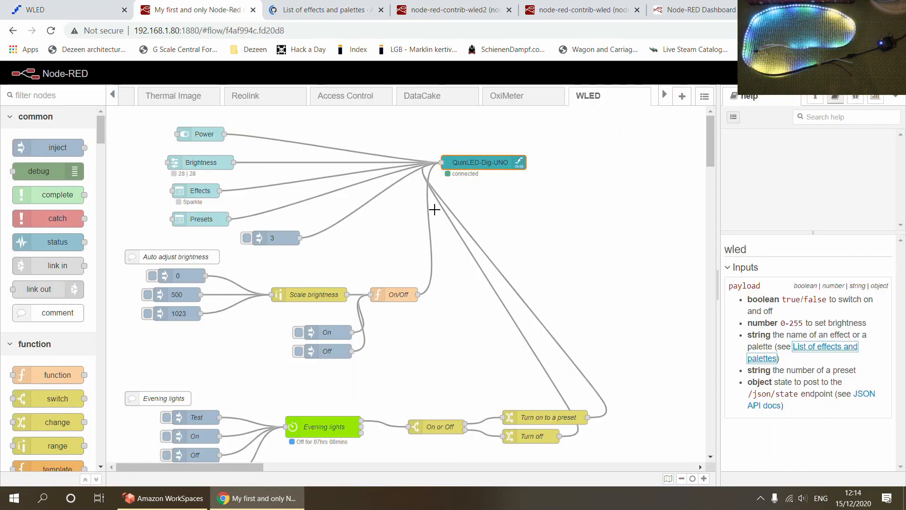
pyautogui.doubleClick(197, 190)
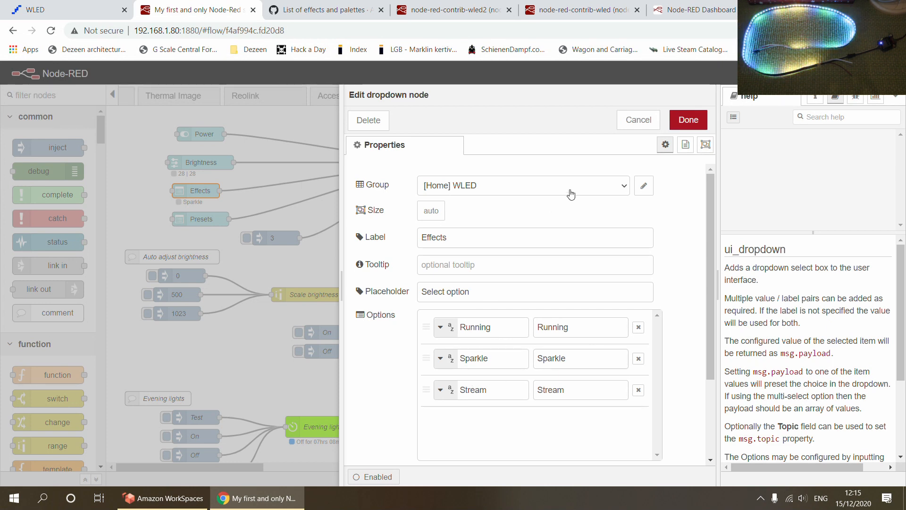
pyautogui.click(634, 121)
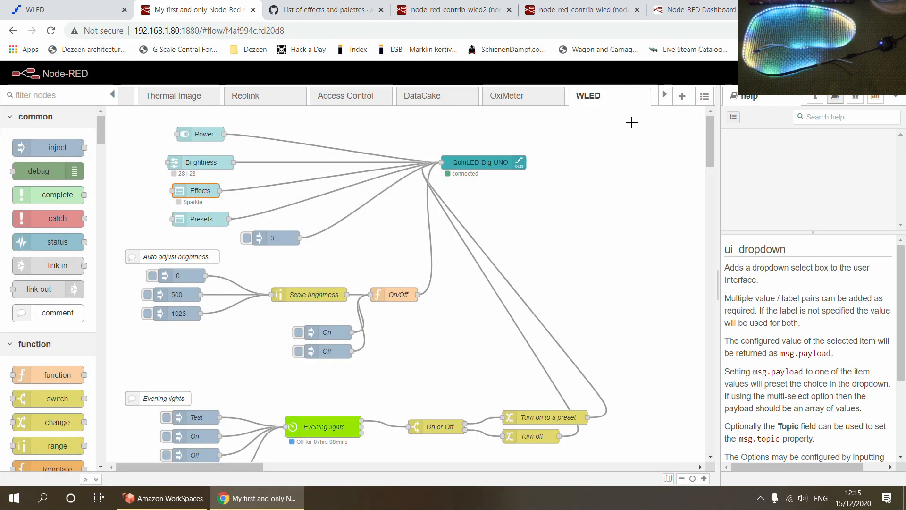
# Show the QuinLED-Dig-UNO node's help, check the saved presets in WLED and return to Node-RED.
pyautogui.click(477, 163)
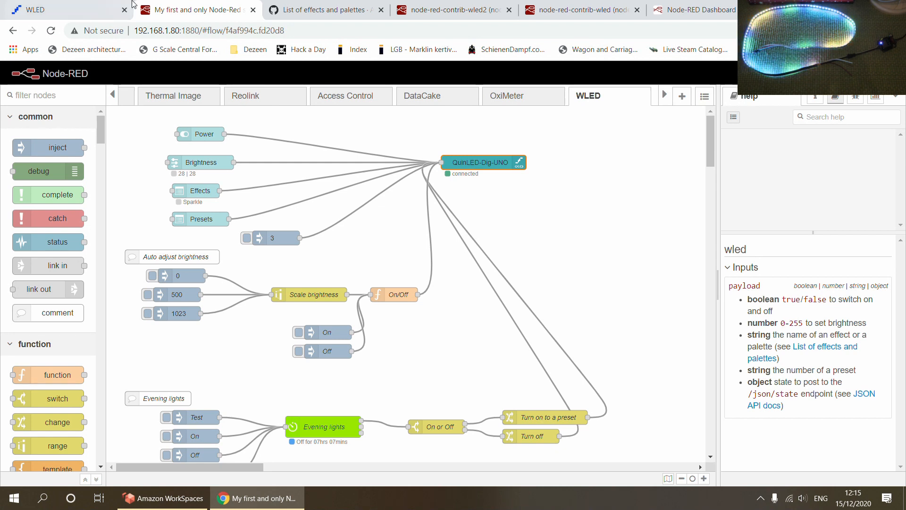
pyautogui.click(83, 7)
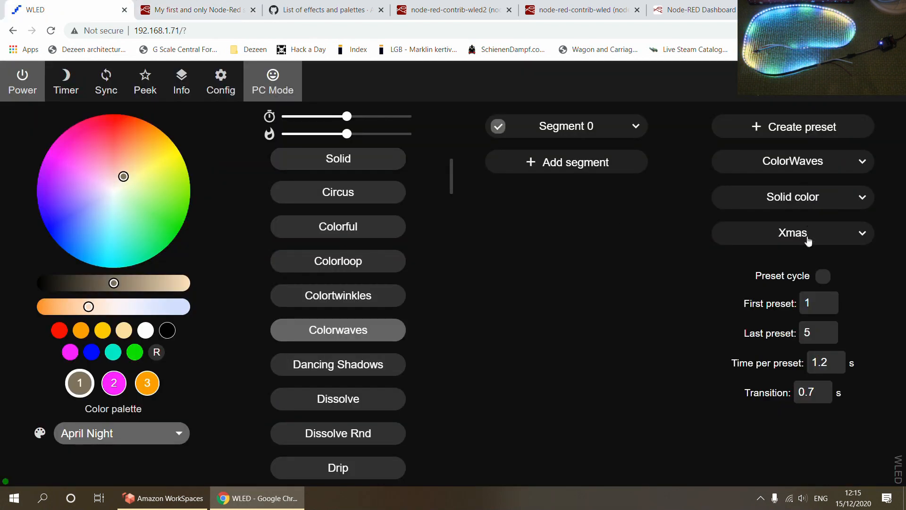
pyautogui.click(227, 9)
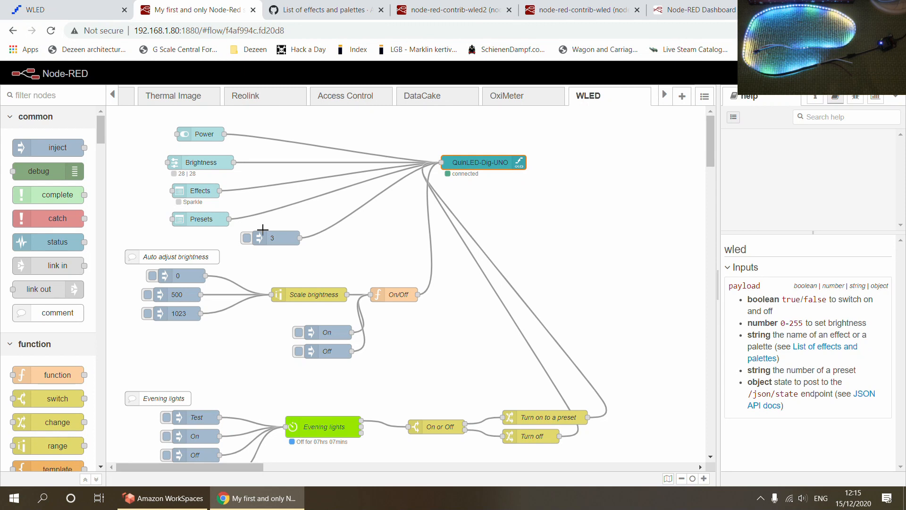
# Inspect the options of the Presets dropdown node, close it without changes and show the QuinLED-Dig-UNO node's help again.
pyautogui.doubleClick(204, 220)
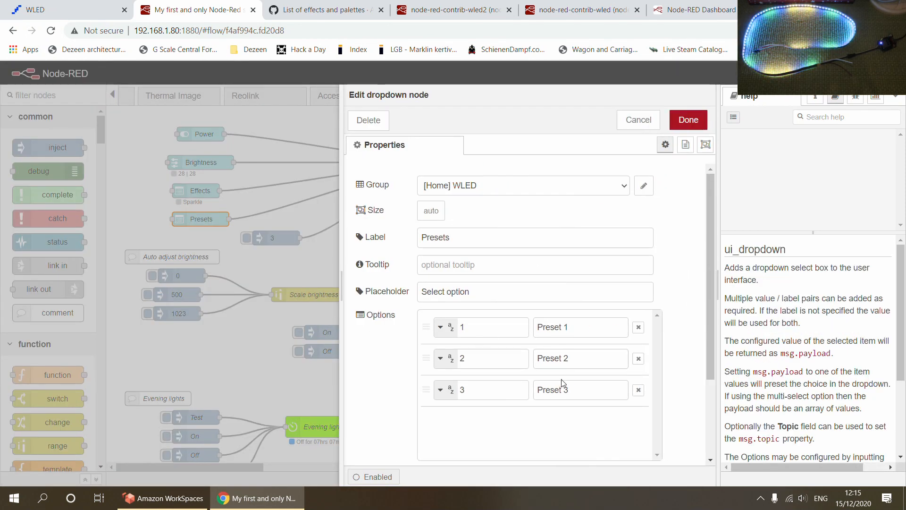
pyautogui.click(637, 122)
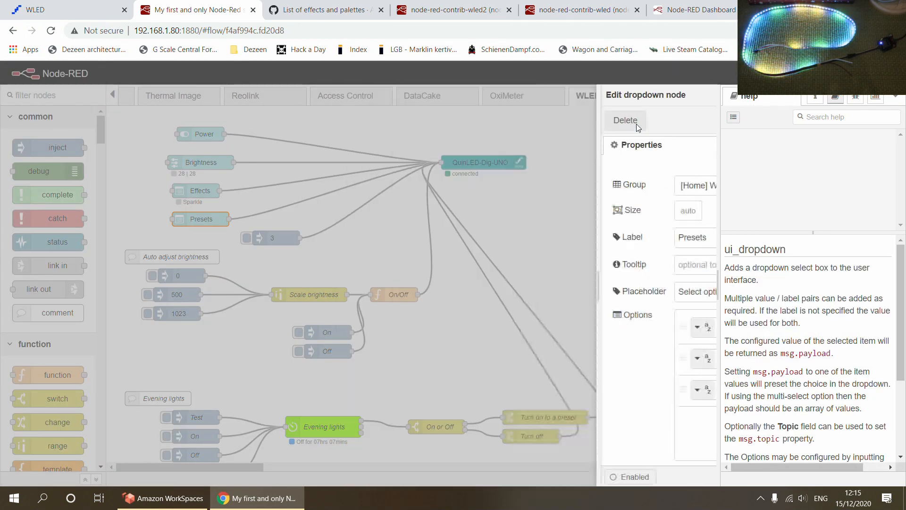
pyautogui.click(499, 161)
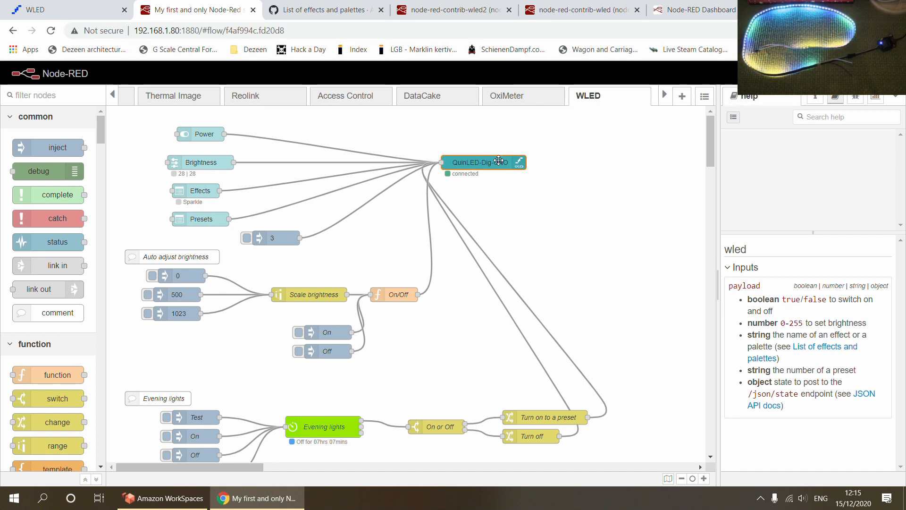
# Open the Red-Blue blink wled2 node's properties in the Visual warning flow and compare its settings with the WLED controls.
pyautogui.scroll(-7, 582, 217)
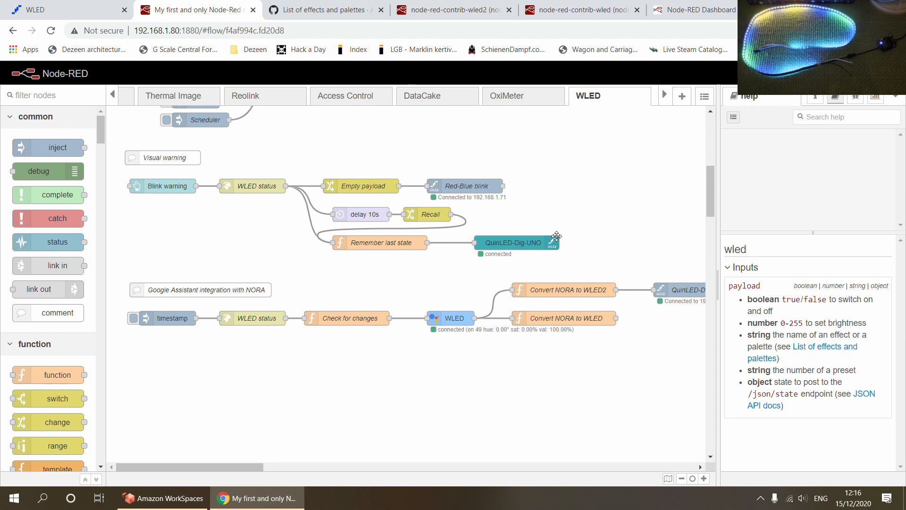
pyautogui.doubleClick(467, 186)
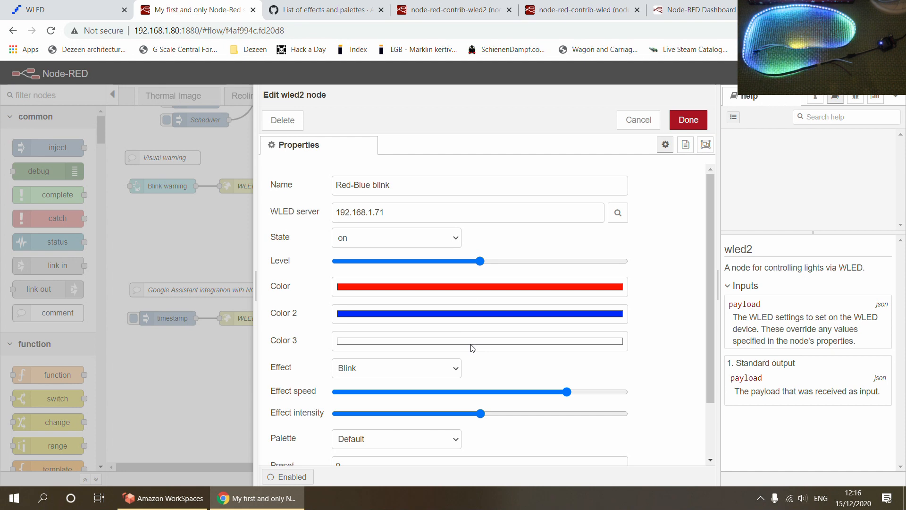
pyautogui.click(82, 9)
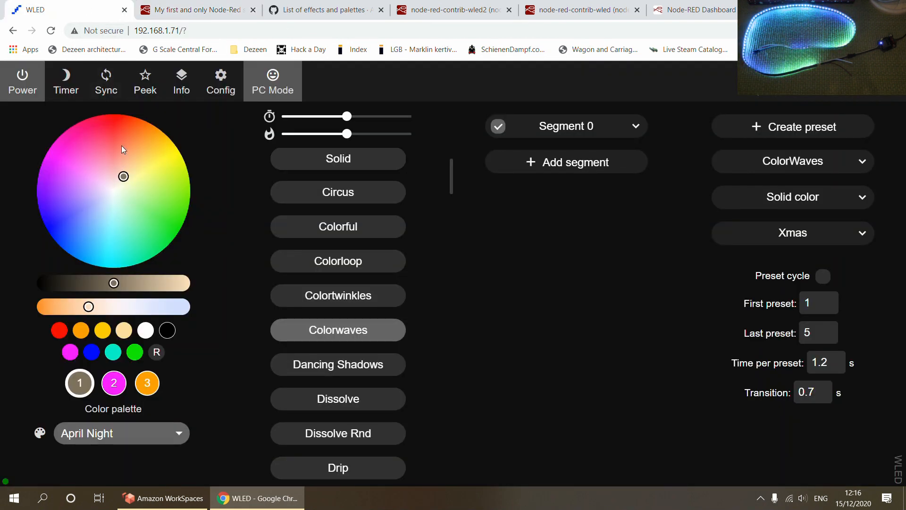
pyautogui.click(180, 8)
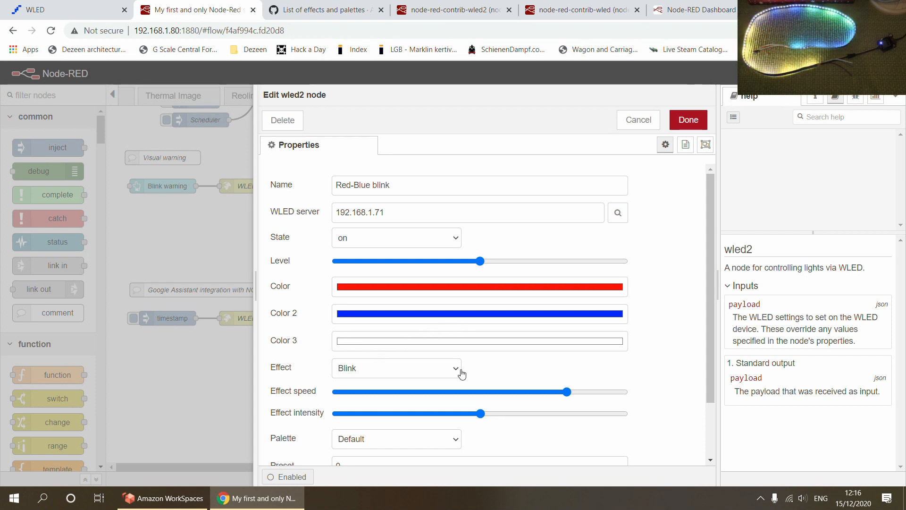
# Review the Red-Blue blink node's palette, preset and delay settings, then check the matching controls in WLED and return to Node-RED.
pyautogui.scroll(-2, 477, 400)
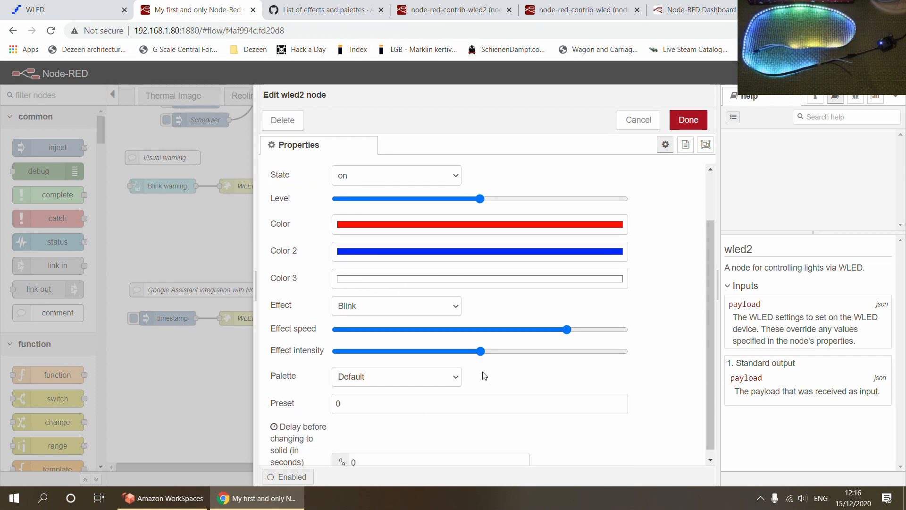
pyautogui.click(455, 374)
pyautogui.click(454, 375)
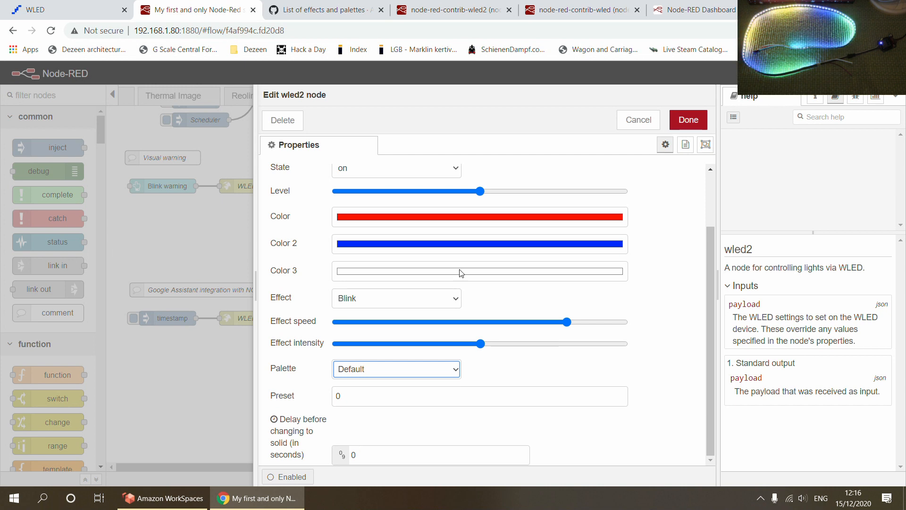
pyautogui.scroll(3, 461, 269)
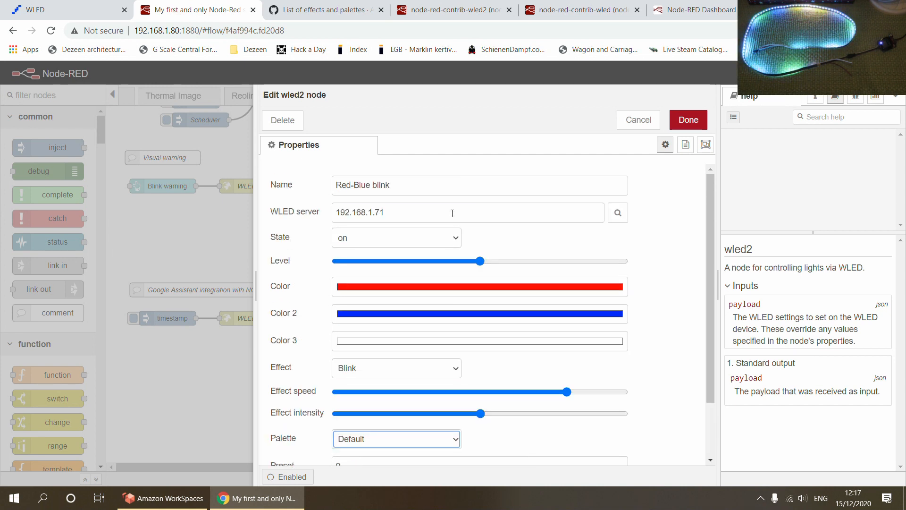
pyautogui.click(49, 4)
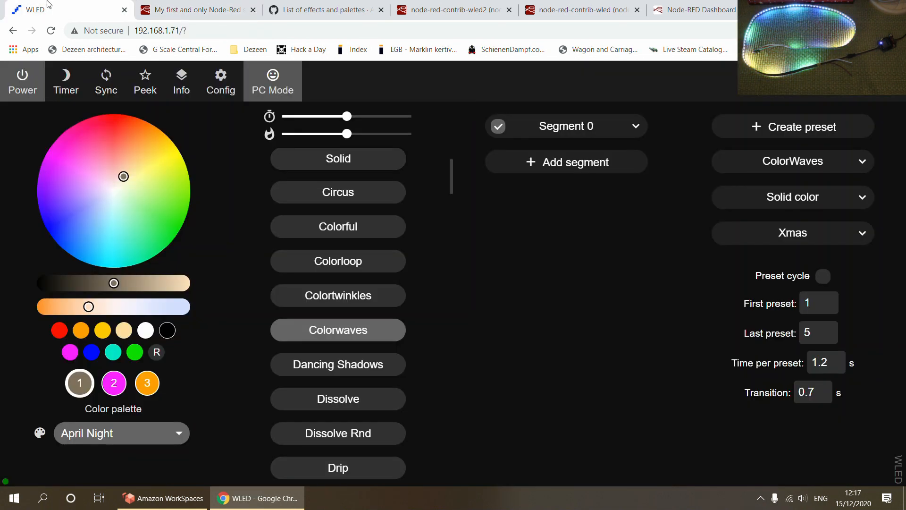
pyautogui.click(198, 10)
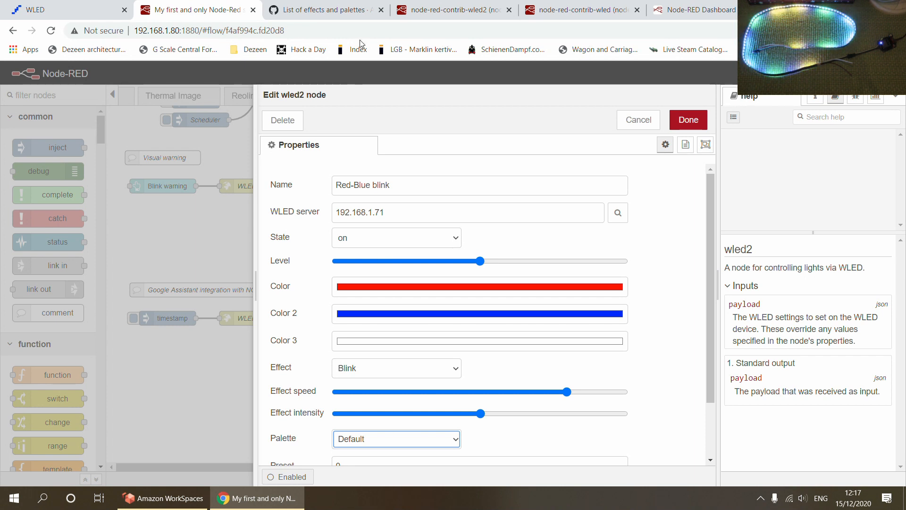
# Open the node-red-contrib-wled2 package page and review its supported JSON payload properties, highlighting the brightness property.
pyautogui.click(348, 10)
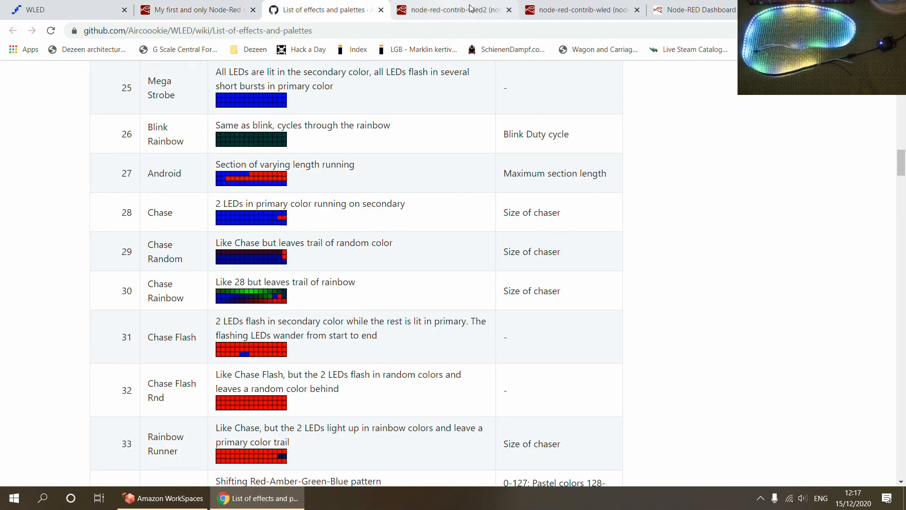
pyautogui.click(585, 10)
pyautogui.click(452, 9)
pyautogui.scroll(3, 339, 198)
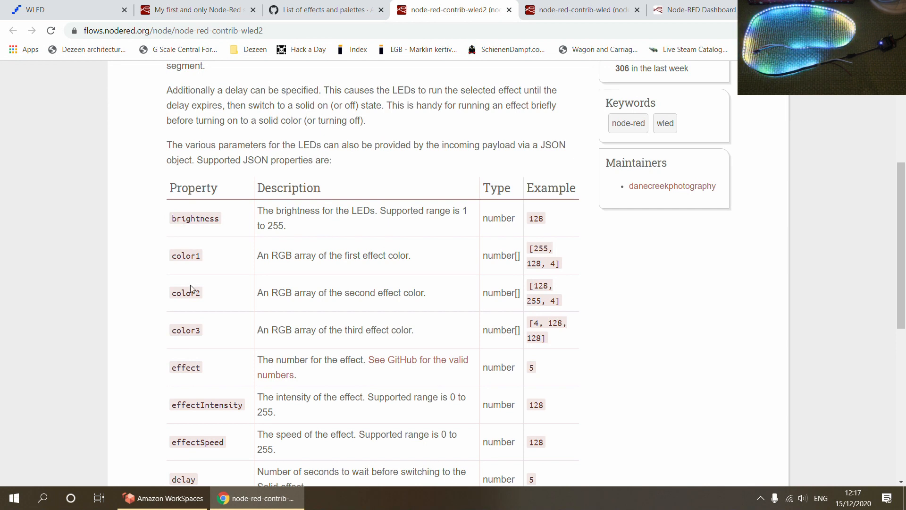
pyautogui.click(201, 10)
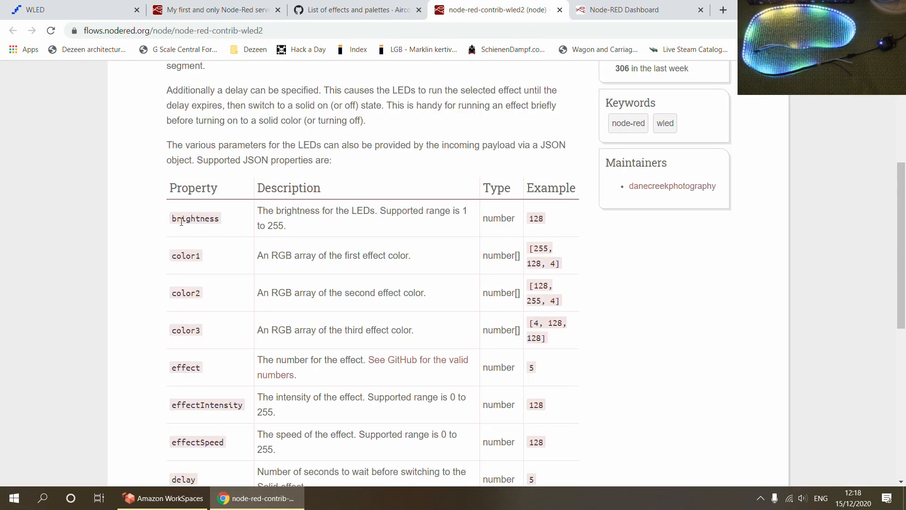
pyautogui.moveTo(173, 219); pyautogui.dragTo(222, 225)
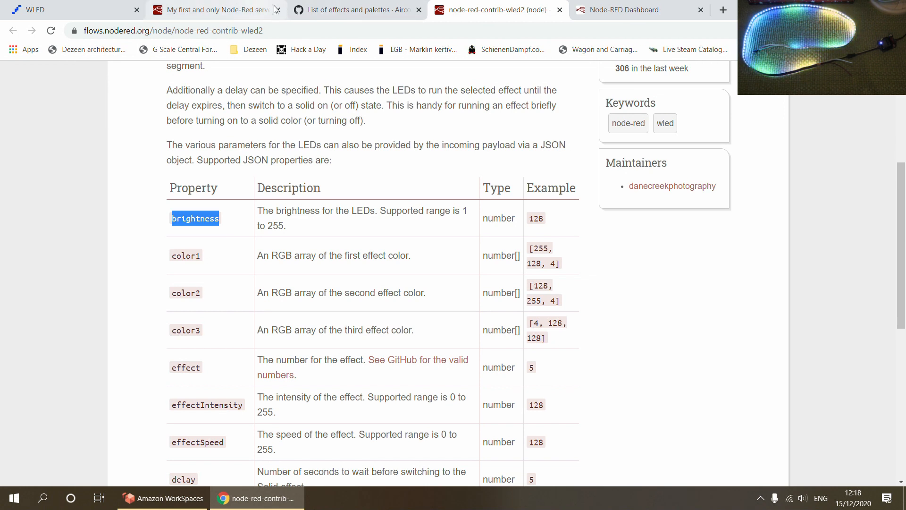
# Return to Node-RED and close the Red-Blue blink node's properties without changes.
pyautogui.click(228, 5)
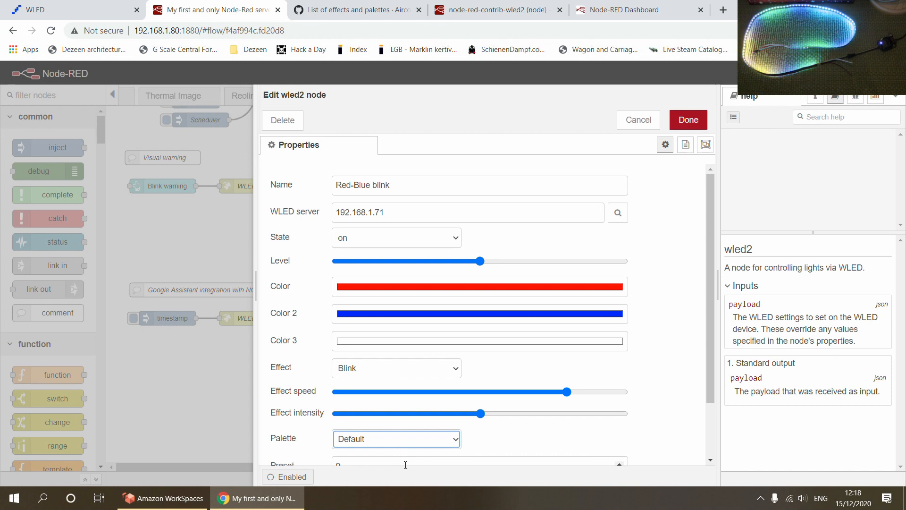
pyautogui.click(635, 122)
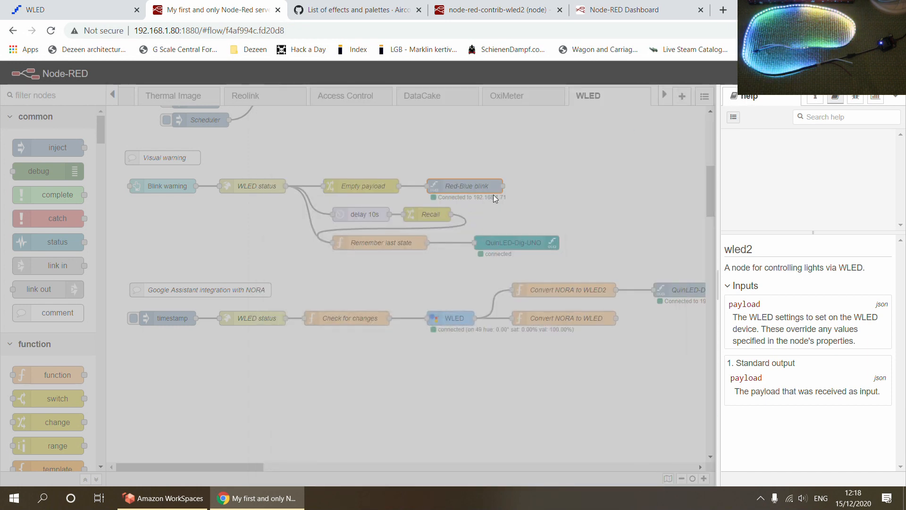
pyautogui.scroll(10, 493, 191)
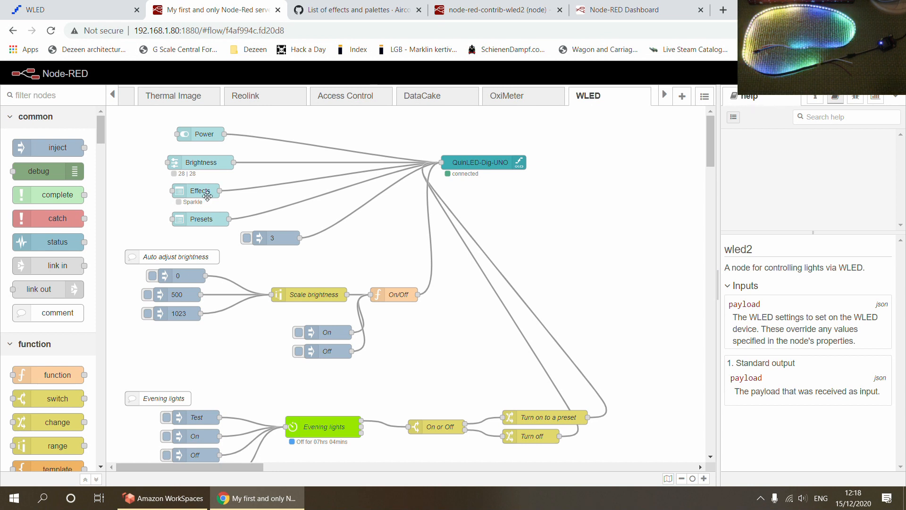
# Show the help of the QuinLED-Dig-UNO wled node and highlight its payload entry about posting an object to /json/state.
pyautogui.moveTo(468, 162); pyautogui.dragTo(580, 194)
pyautogui.scroll(-6, 580, 194)
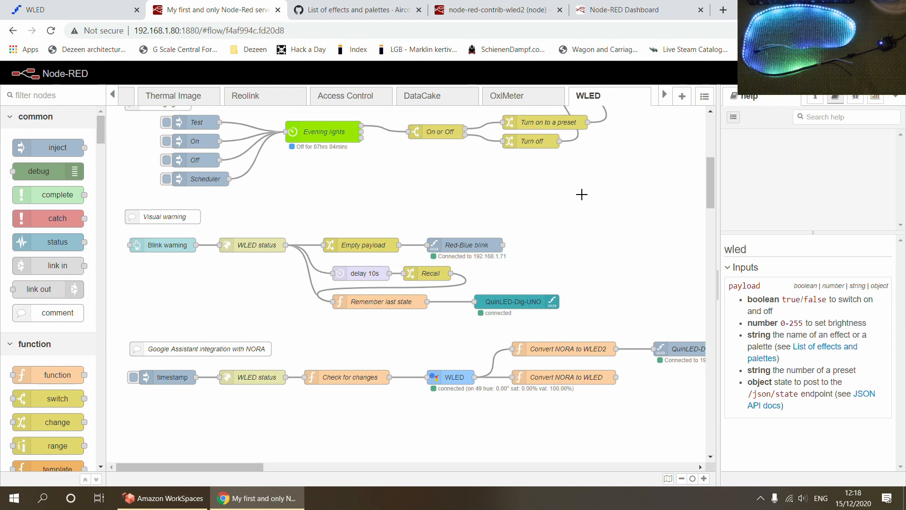
pyautogui.scroll(6, 582, 194)
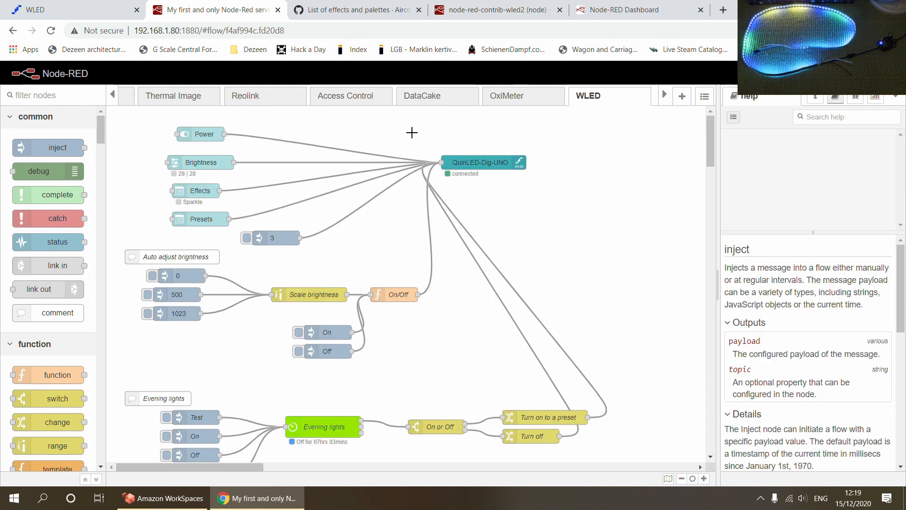
pyautogui.moveTo(416, 132); pyautogui.dragTo(575, 209)
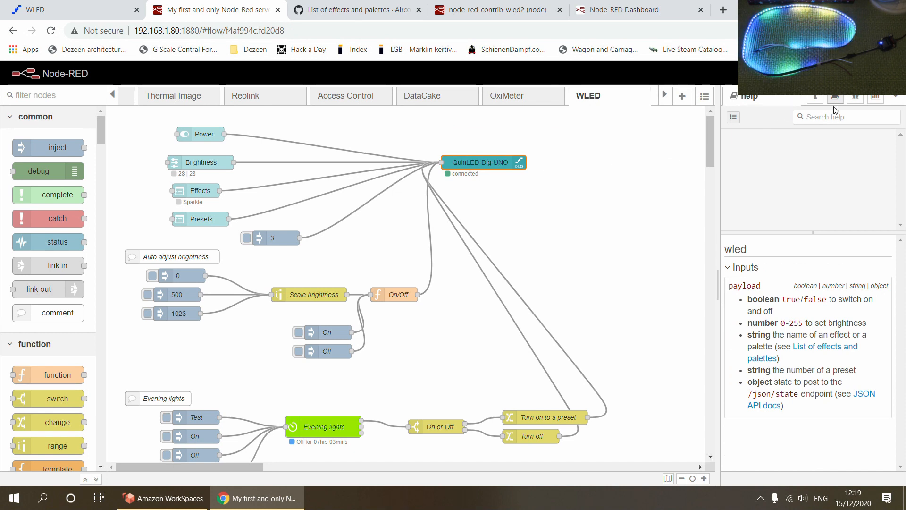
pyautogui.moveTo(773, 383); pyautogui.dragTo(804, 407)
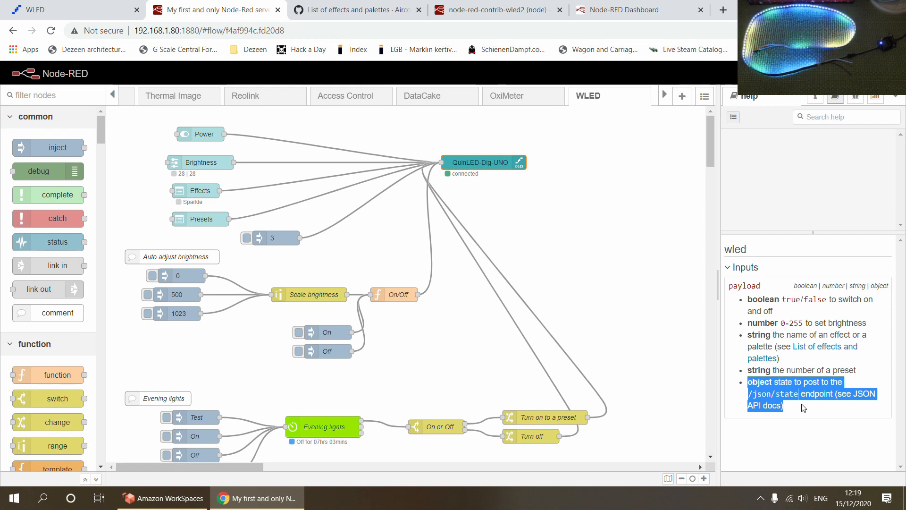
# Expand the Xmas preset in WLED, highlight its JSON API command and switch back to Node-RED.
pyautogui.click(73, 10)
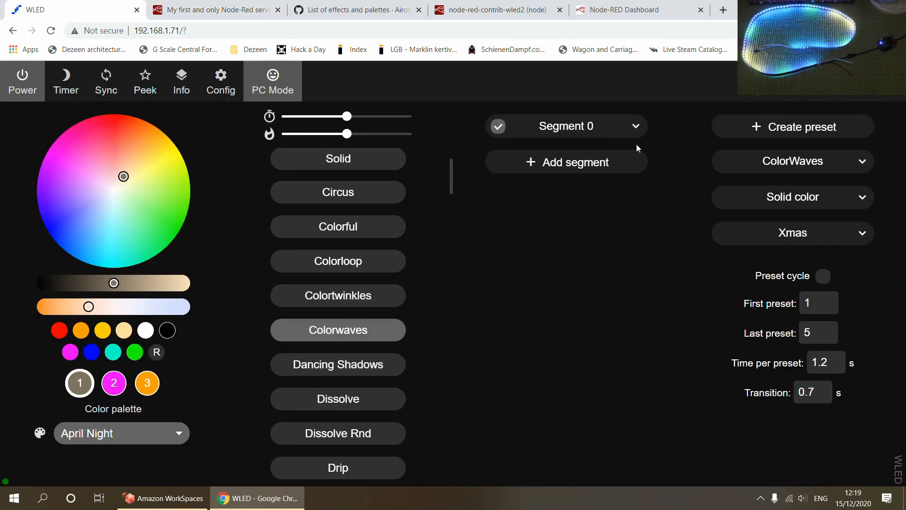
pyautogui.click(863, 233)
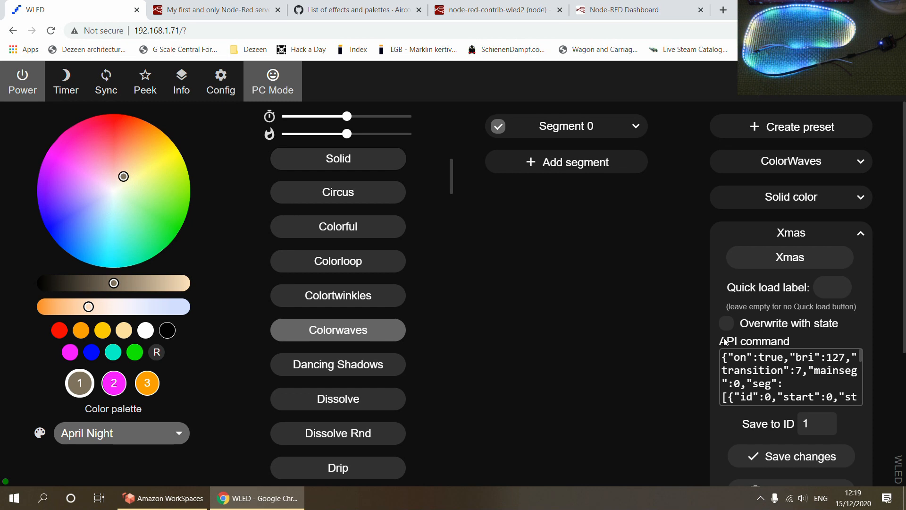
pyautogui.moveTo(721, 356); pyautogui.dragTo(694, 327)
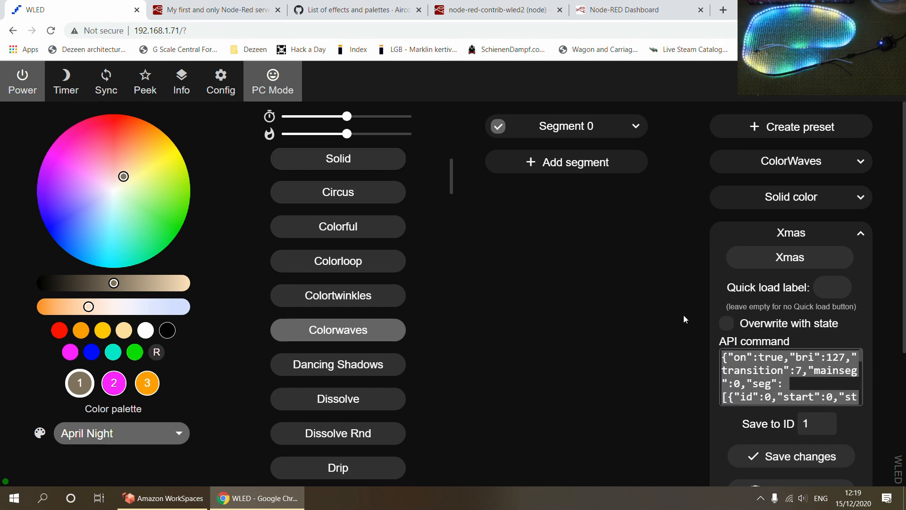
pyautogui.click(208, 10)
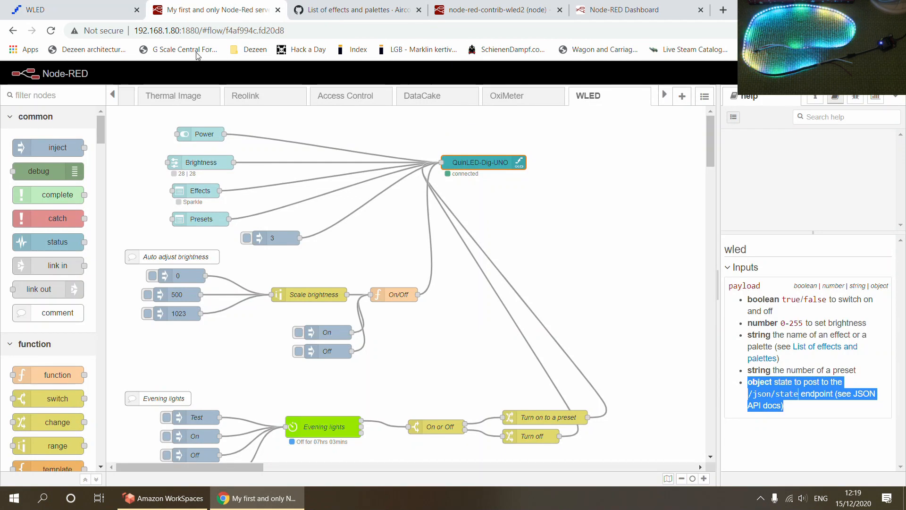
# Switch to WLED and load the controller's JSON state from 192.168.1.71/json/state.
pyautogui.click(75, 9)
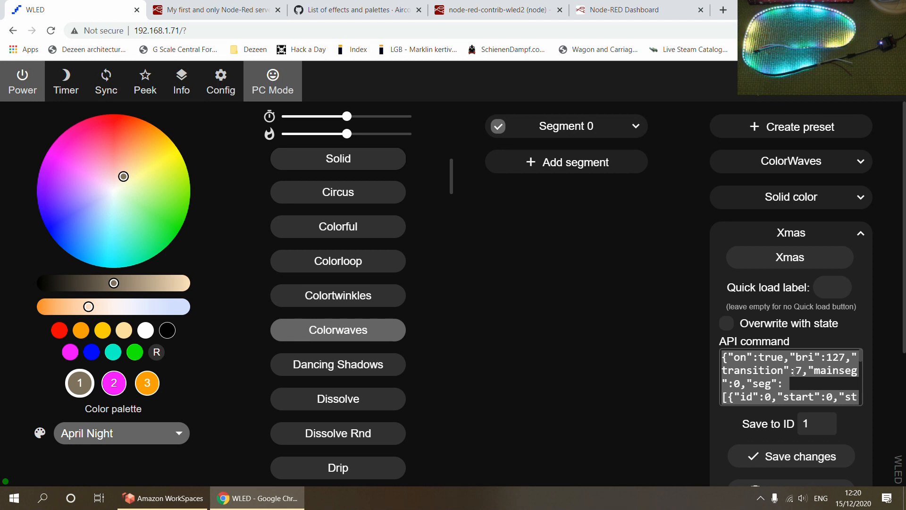
pyautogui.doubleClick(199, 29)
pyautogui.write('/')
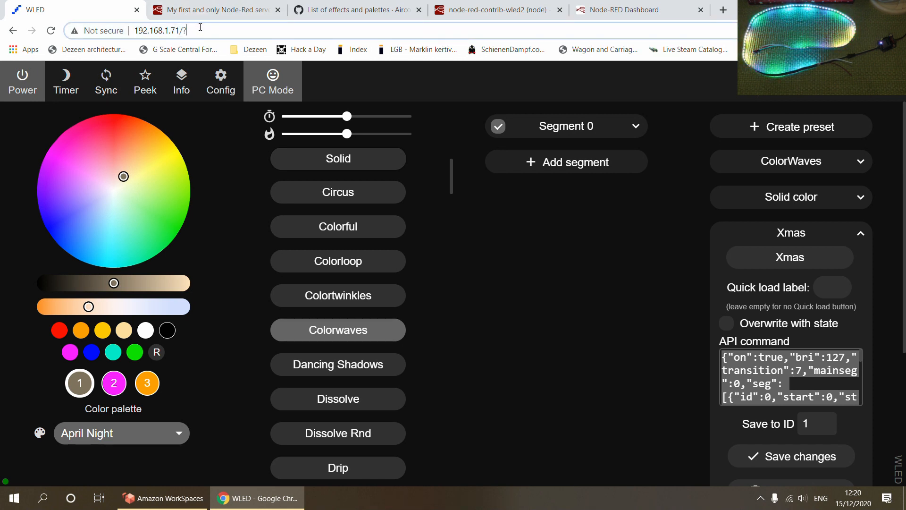
pyautogui.write('json/state')
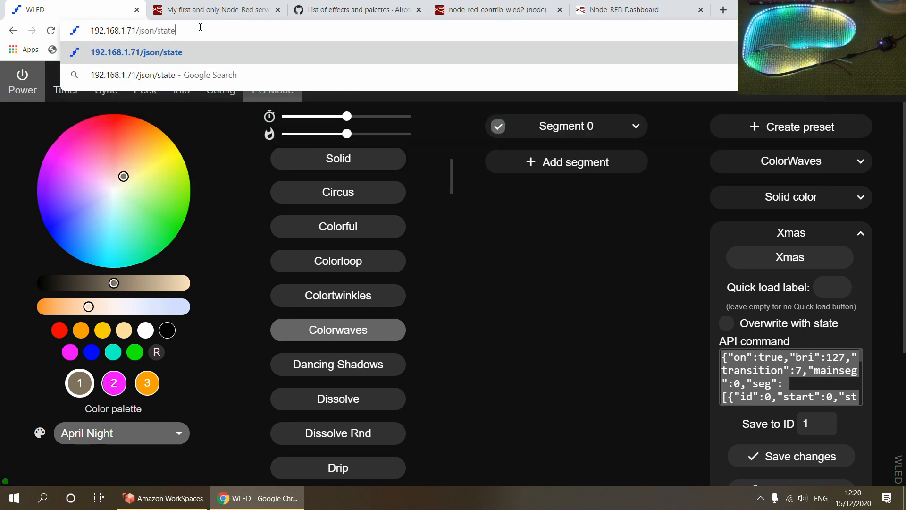
pyautogui.press('Return')
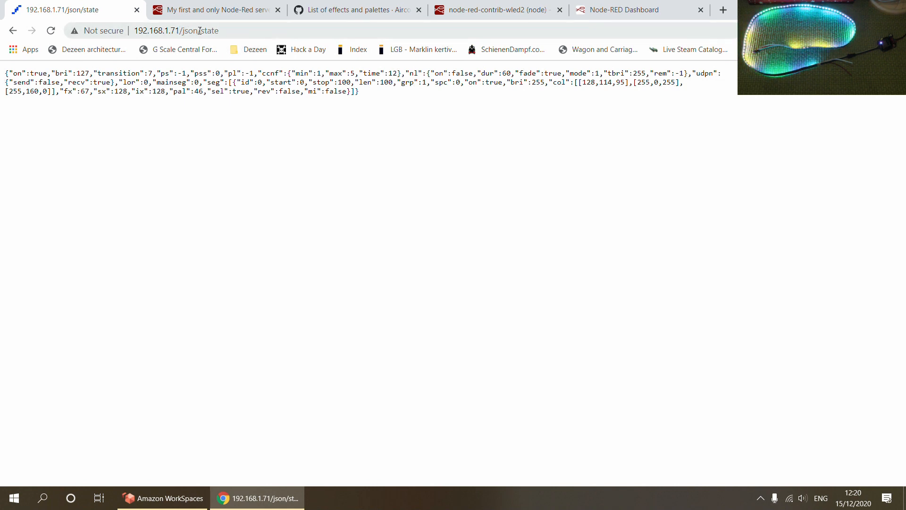
# Highlight the entire JSON state response, and after that only its transition property.
pyautogui.moveTo(372, 95); pyautogui.dragTo(1, 75)
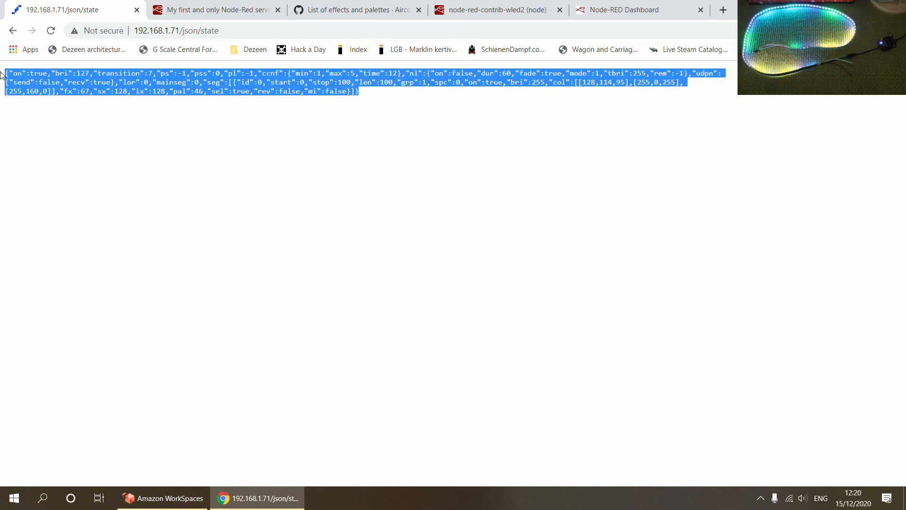
pyautogui.click(77, 89)
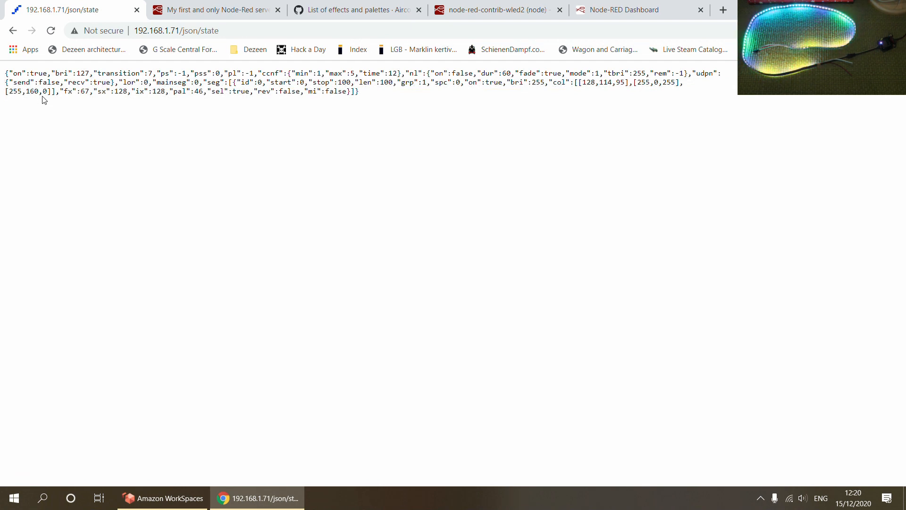
pyautogui.moveTo(11, 73); pyautogui.dragTo(152, 72)
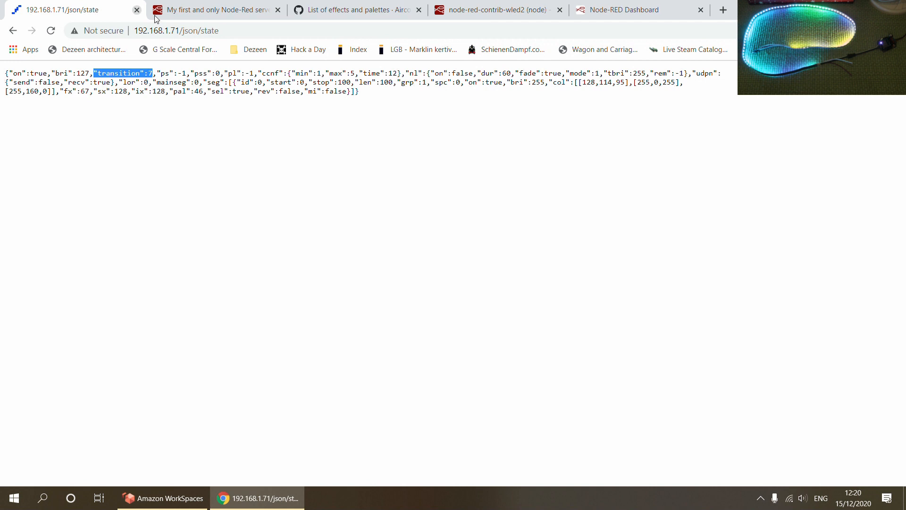
# Open the JSON API docs linked in the Node-RED wled node help and review the sample state object, effects and palettes.
pyautogui.click(359, 11)
pyautogui.click(219, 5)
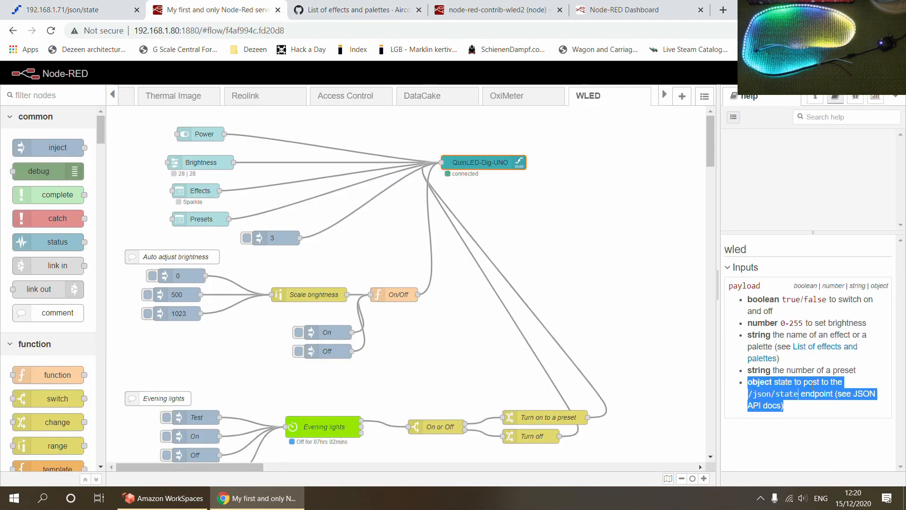
pyautogui.click(846, 383)
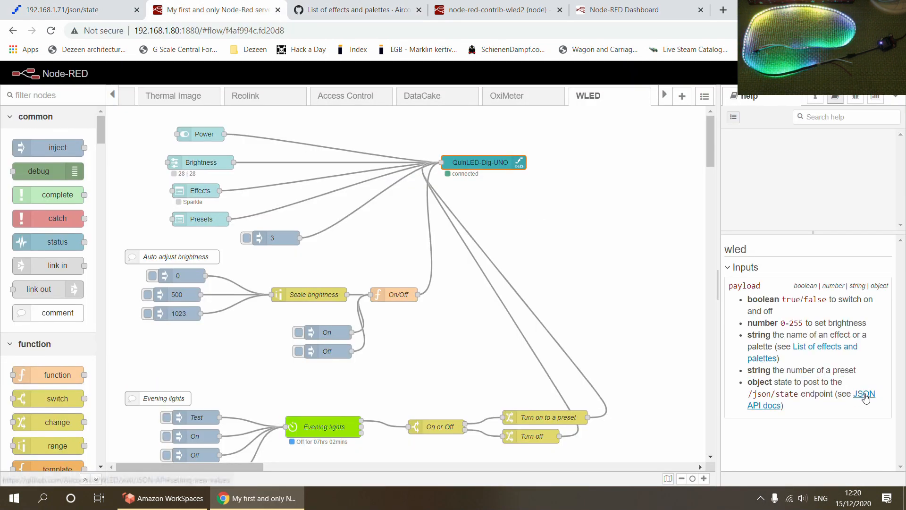
pyautogui.click(861, 395)
pyautogui.scroll(-10, 356, 227)
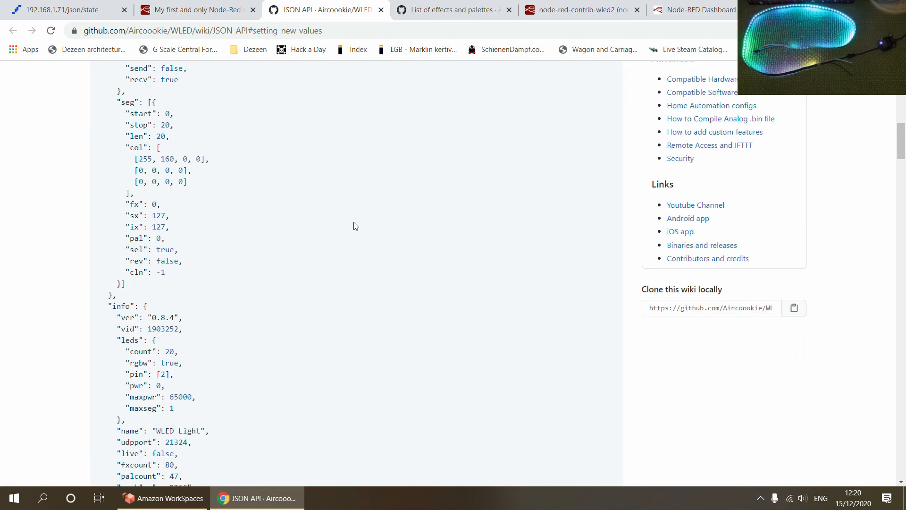
pyautogui.scroll(-3, 355, 226)
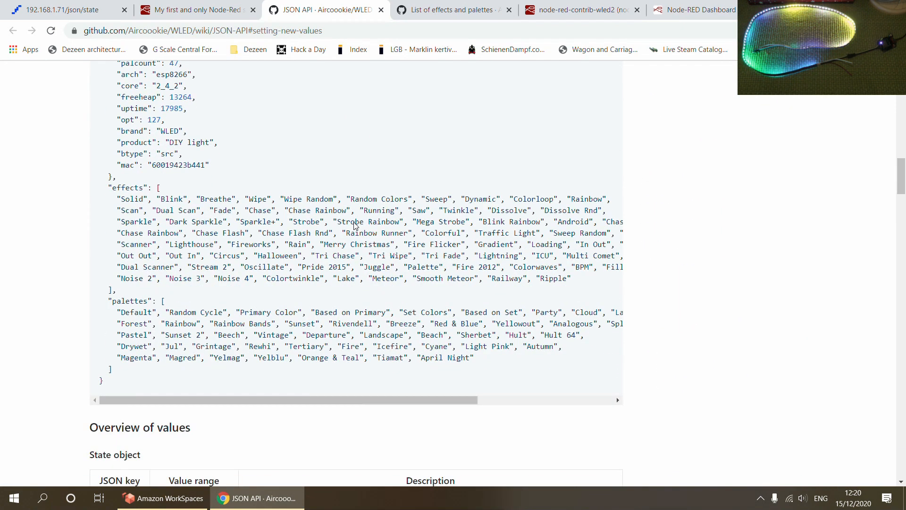
pyautogui.scroll(20, 355, 222)
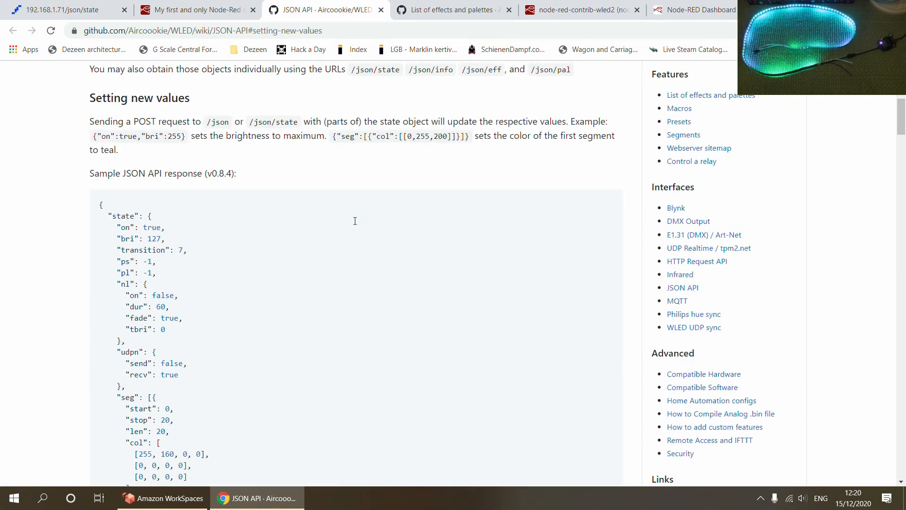
pyautogui.scroll(-3, 356, 225)
pyautogui.scroll(-3, 352, 226)
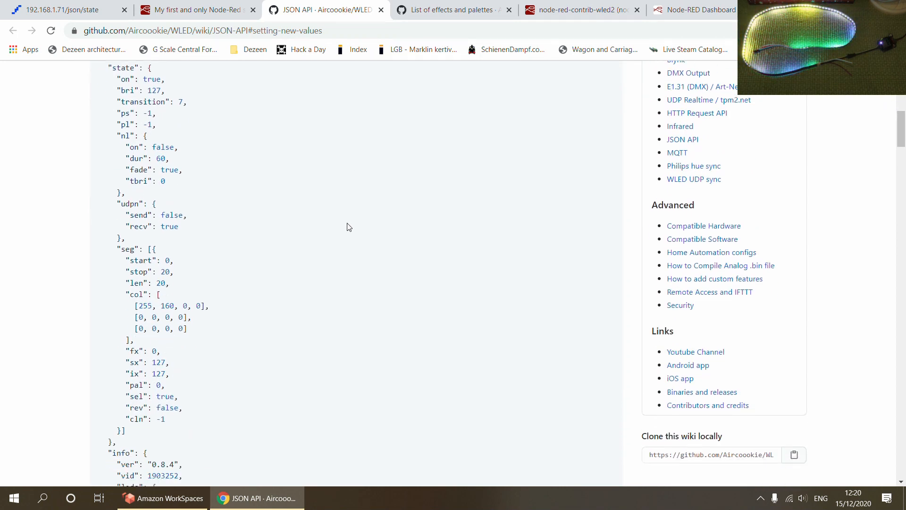
# Return from the JSON state to the WLED control page, and revisit the node-red-contrib-wled2 property table.
pyautogui.click(77, 13)
pyautogui.click(13, 31)
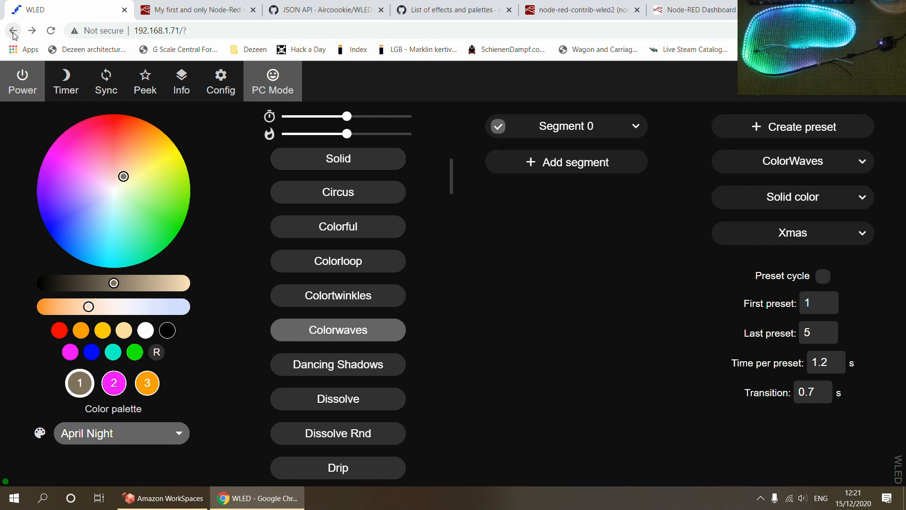
pyautogui.click(206, 9)
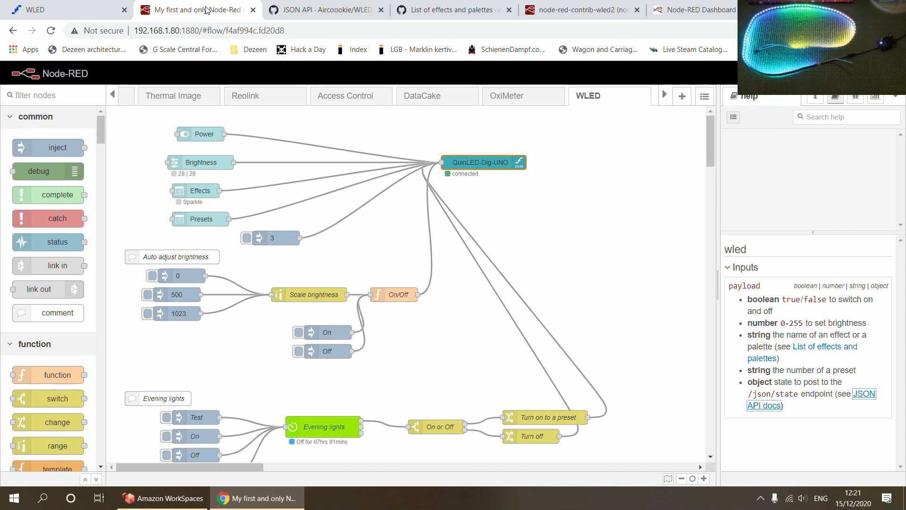
pyautogui.click(590, 8)
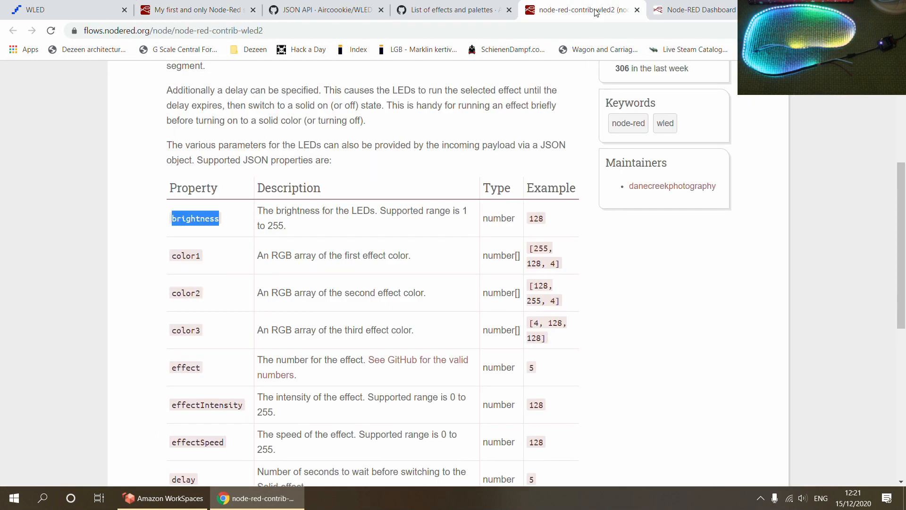
# Switch the WLED power off and on again in the Node-RED Dashboard, and return to the WLED page.
pyautogui.click(685, 10)
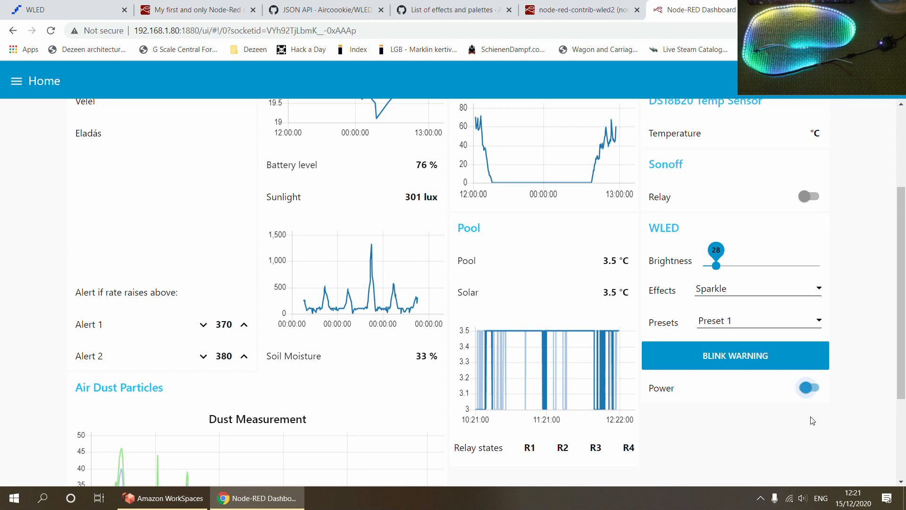
pyautogui.click(809, 388)
pyautogui.click(808, 388)
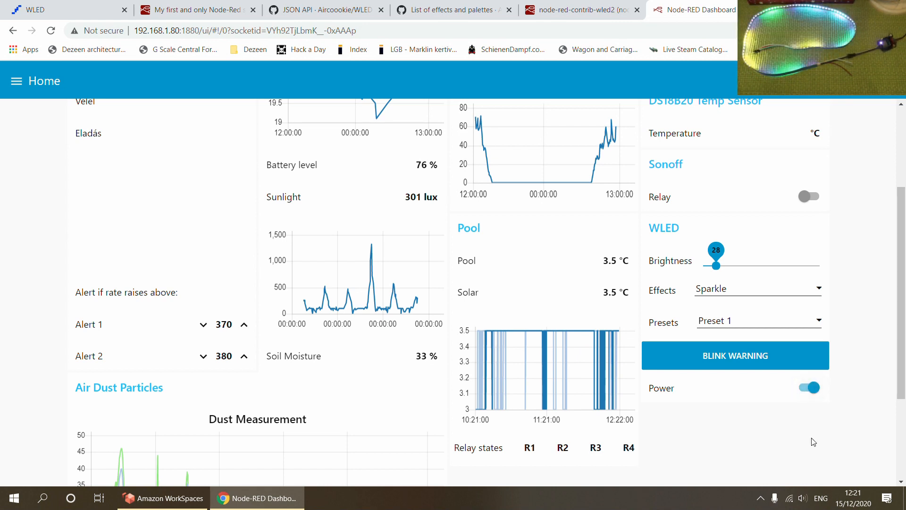
pyautogui.click(70, 11)
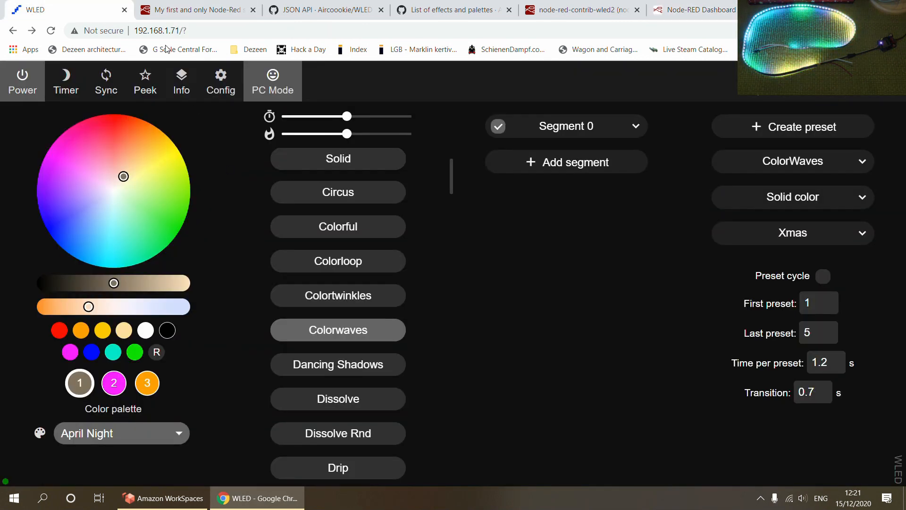
# Review the Power switch node's on and off payloads in Node-RED, close it without changes and select the QuinLED-Dig-UNO node.
pyautogui.click(198, 9)
pyautogui.click(210, 135)
pyautogui.doubleClick(210, 136)
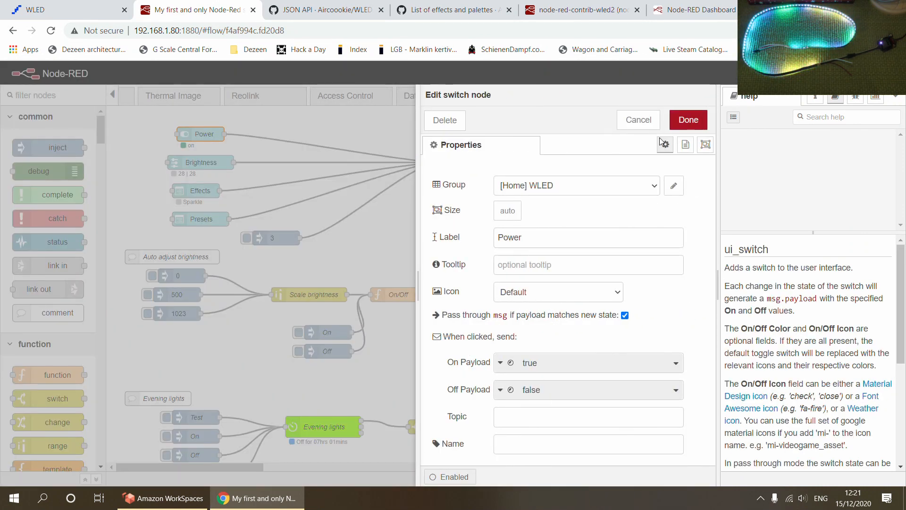
pyautogui.click(638, 119)
pyautogui.moveTo(429, 136)
pyautogui.mouseDown()
pyautogui.moveTo(586, 187)
pyautogui.moveTo(579, 185)
pyautogui.mouseUp()
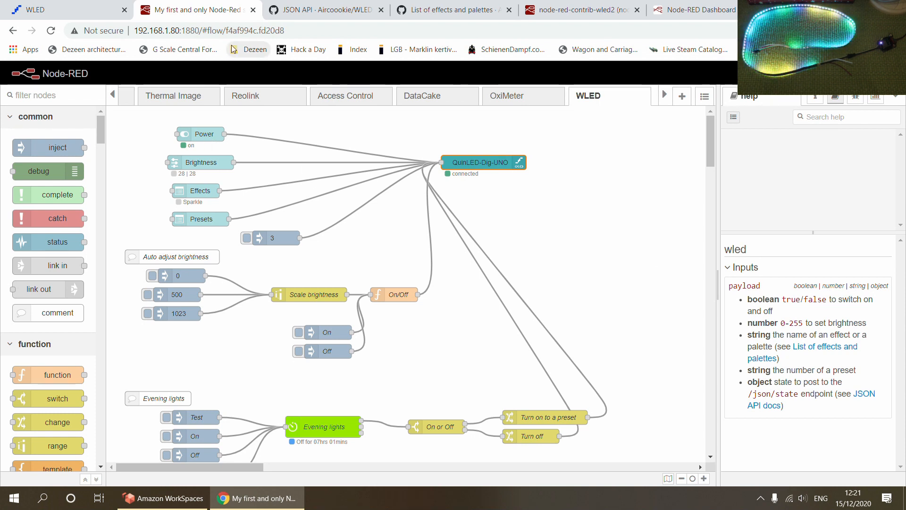
# Set the WLED brightness to 241 in the Node-RED Dashboard and check the WLED page.
pyautogui.click(73, 14)
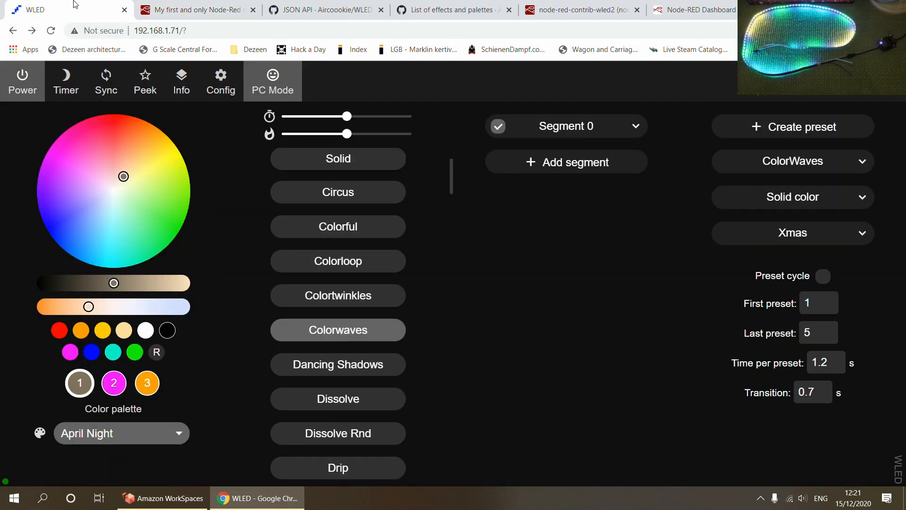
pyautogui.click(166, 9)
pyautogui.click(684, 7)
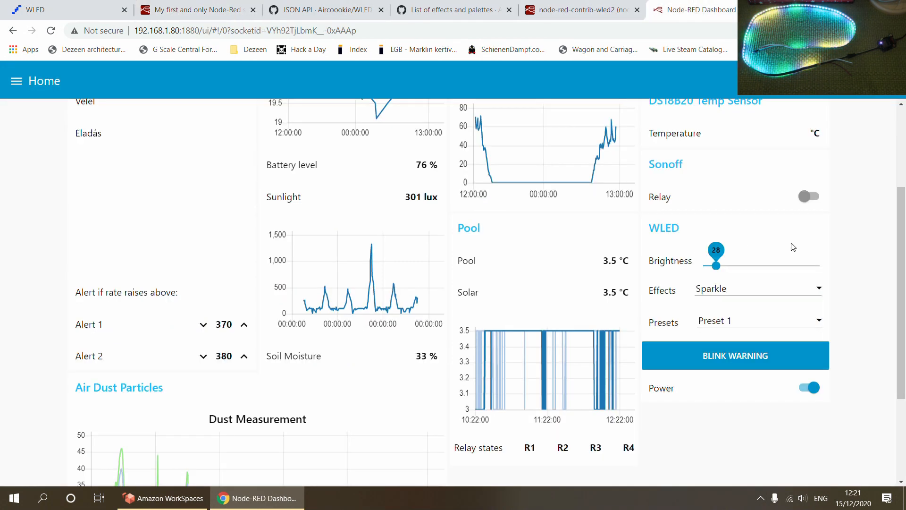
pyautogui.moveTo(715, 268); pyautogui.dragTo(808, 269)
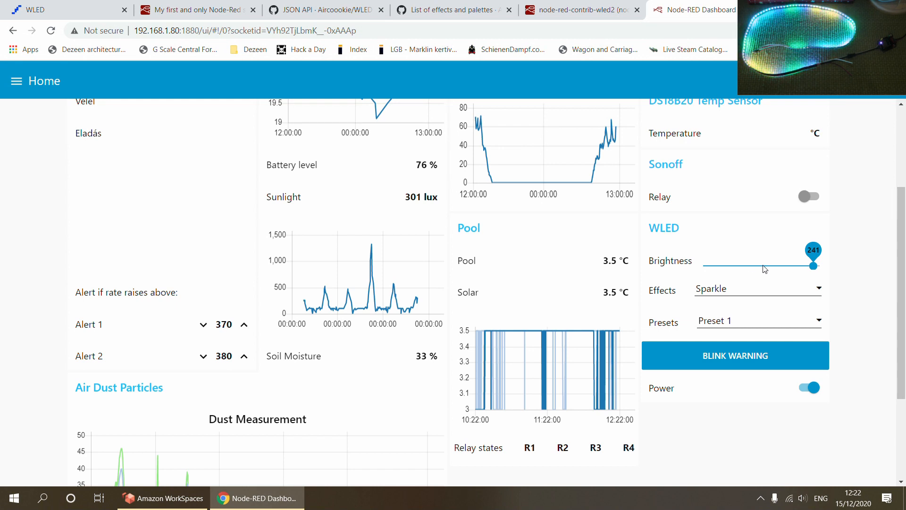
pyautogui.click(54, 7)
# Review the Brightness slider node's range in Node-RED, close it without changes and select the QuinLED-Dig-UNO node.
pyautogui.click(171, 9)
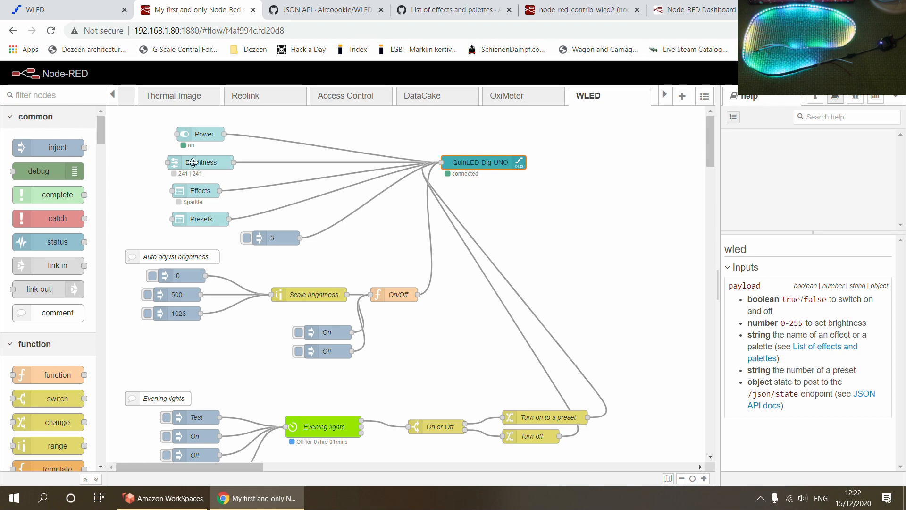
pyautogui.doubleClick(194, 162)
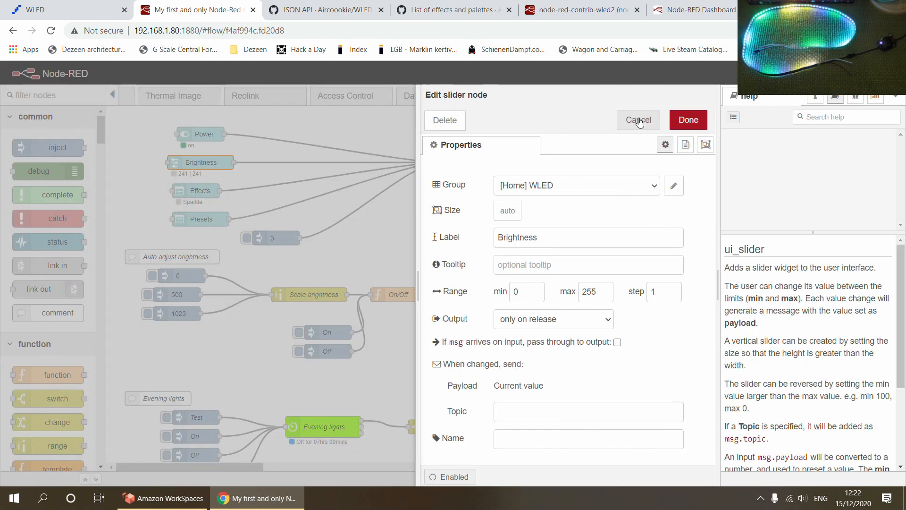
pyautogui.click(639, 122)
pyautogui.moveTo(425, 142); pyautogui.dragTo(534, 190)
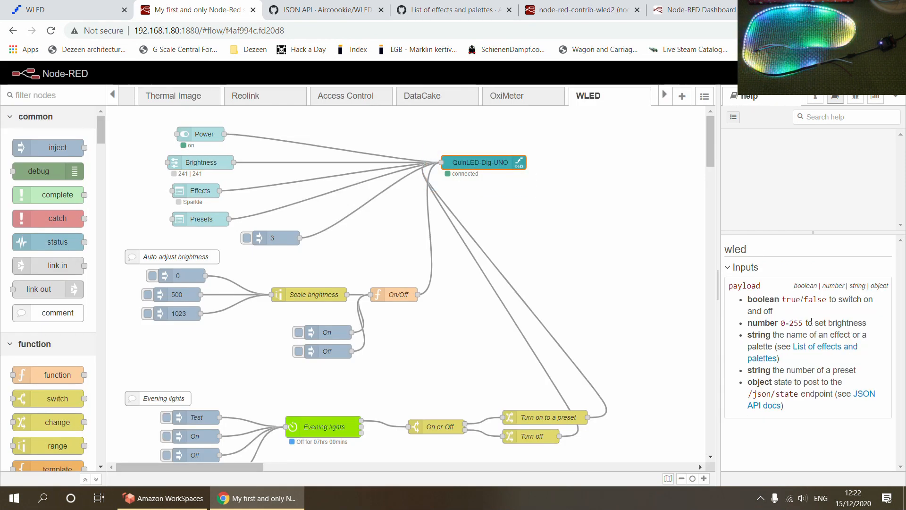
# Set the WLED effect in the Node-RED Dashboard to Running, and after that to Sparkle.
pyautogui.click(694, 10)
pyautogui.click(740, 292)
pyautogui.click(718, 235)
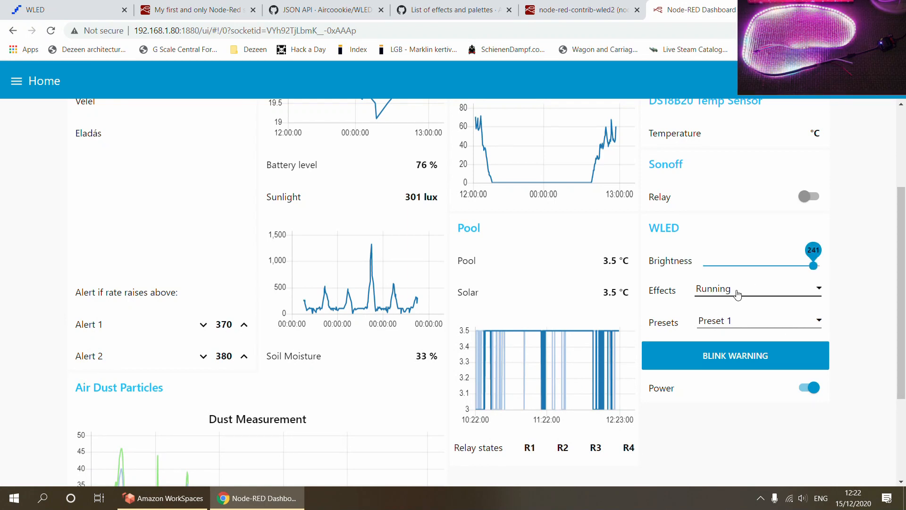
pyautogui.click(739, 295)
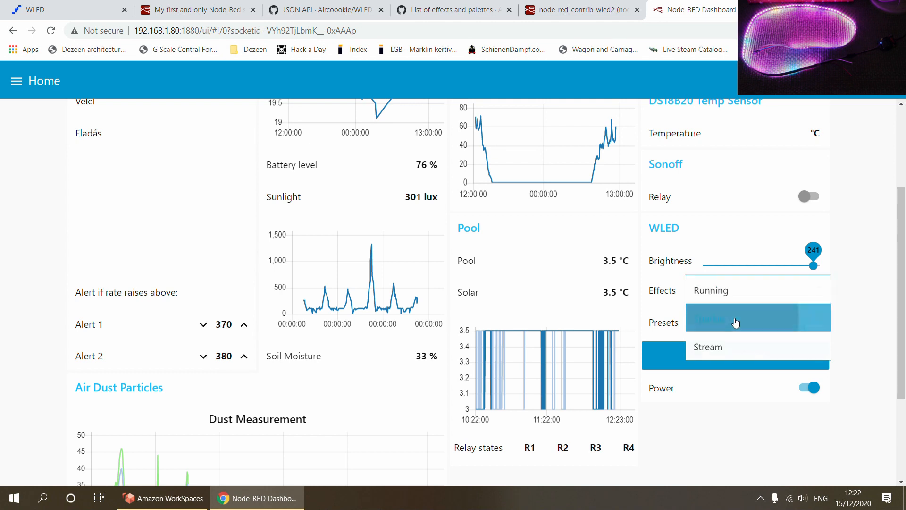
pyautogui.click(735, 320)
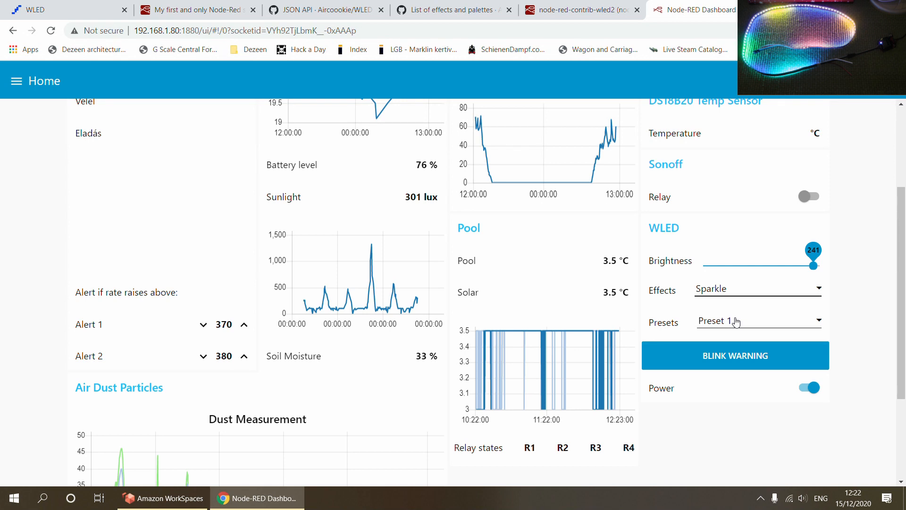
# Apply Preset 2 followed by Preset 1 to WLED in the dashboard, and switch to the WLED page.
pyautogui.click(786, 317)
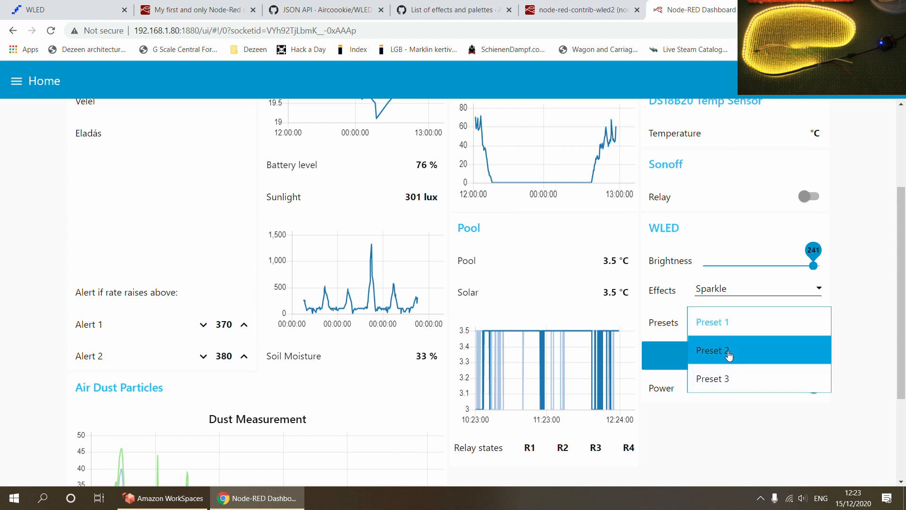
pyautogui.click(731, 355)
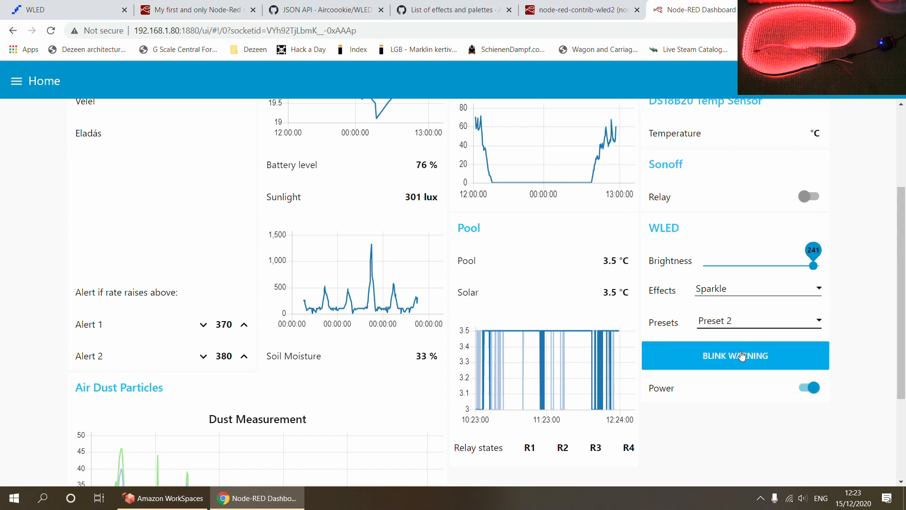
pyautogui.click(755, 322)
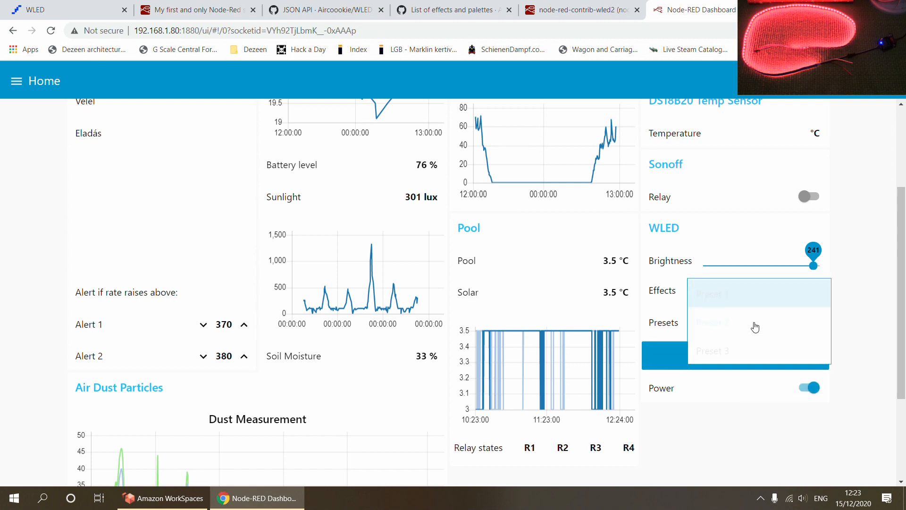
pyautogui.click(713, 302)
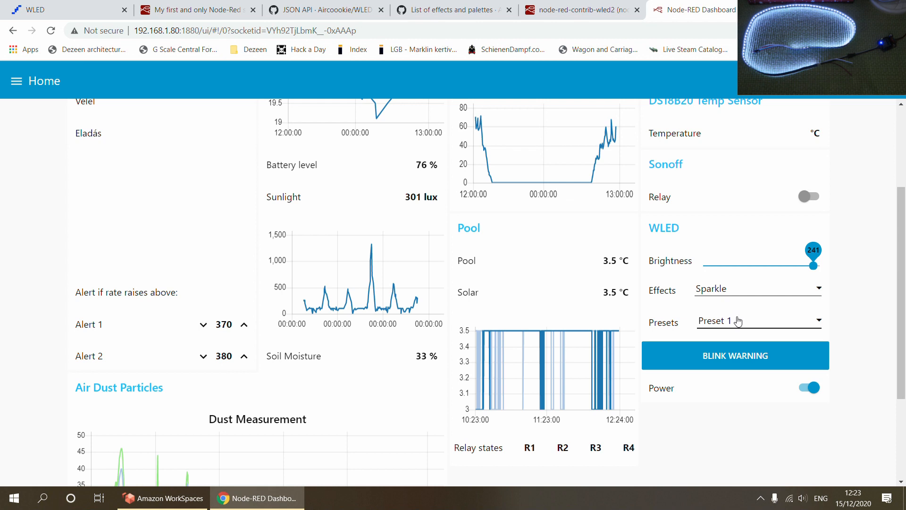
pyautogui.click(90, 13)
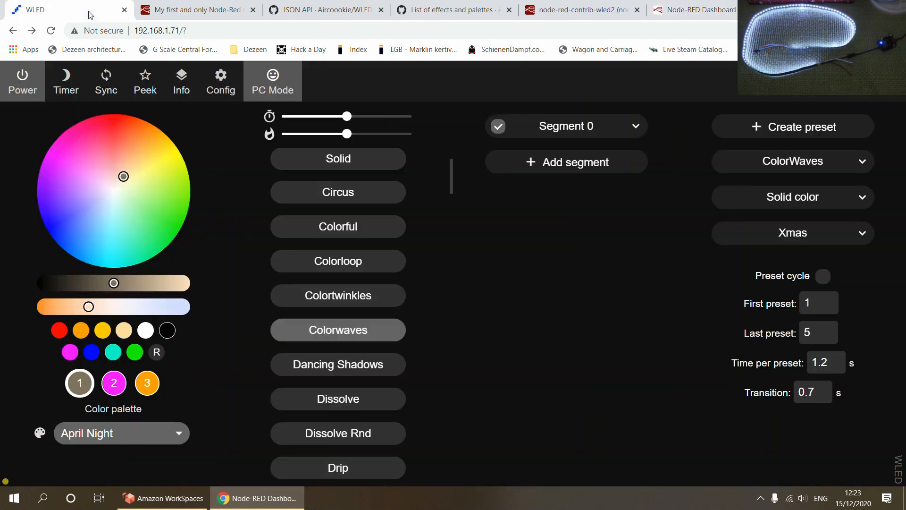
# Review the option lists of the Effects and Presets dropdown nodes in the Node-RED flow, closing both without changes.
pyautogui.click(196, 10)
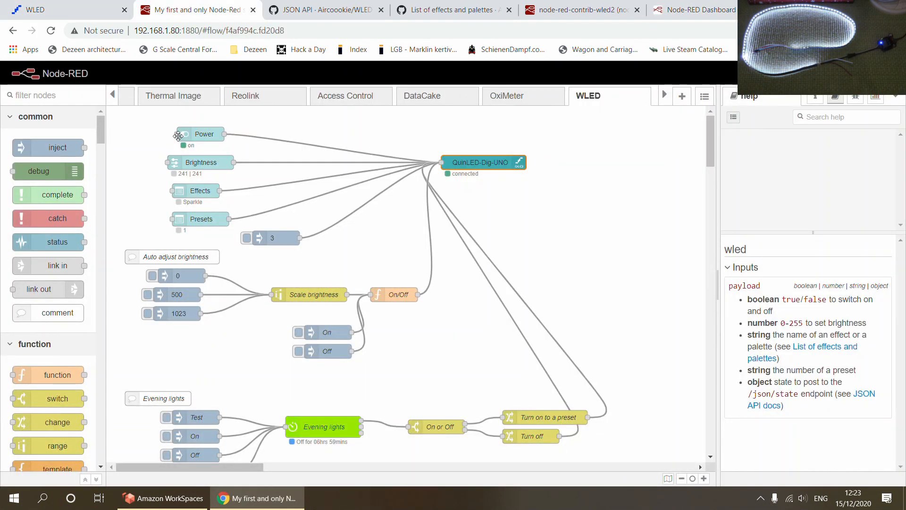
pyautogui.moveTo(152, 121); pyautogui.dragTo(245, 231)
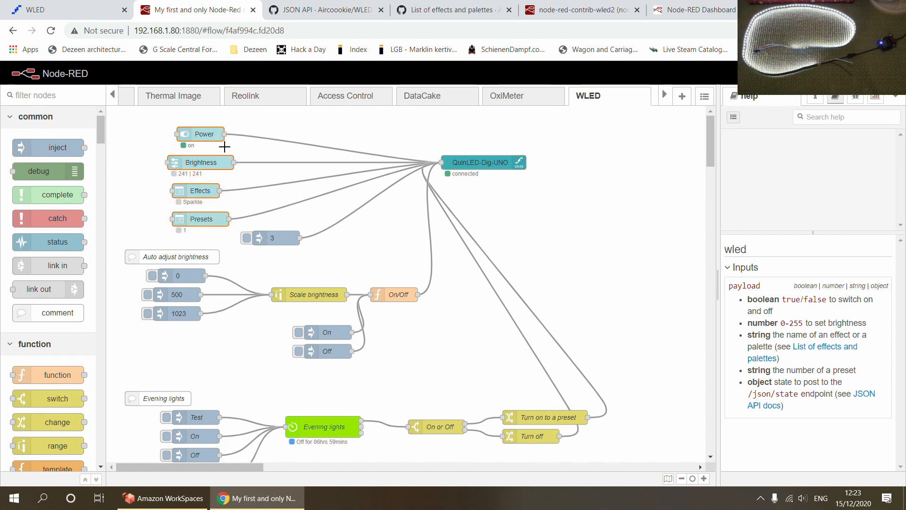
pyautogui.click(201, 194)
pyautogui.doubleClick(201, 193)
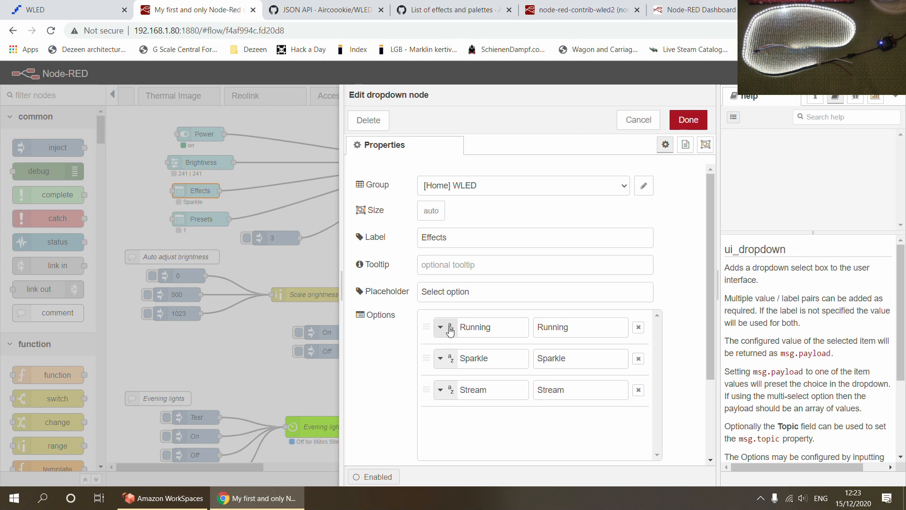
pyautogui.click(639, 119)
pyautogui.doubleClick(220, 220)
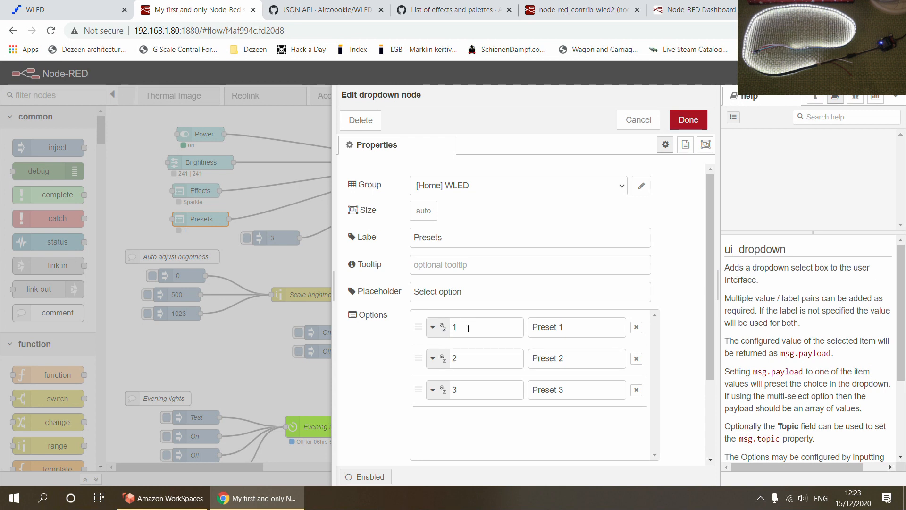
pyautogui.click(636, 120)
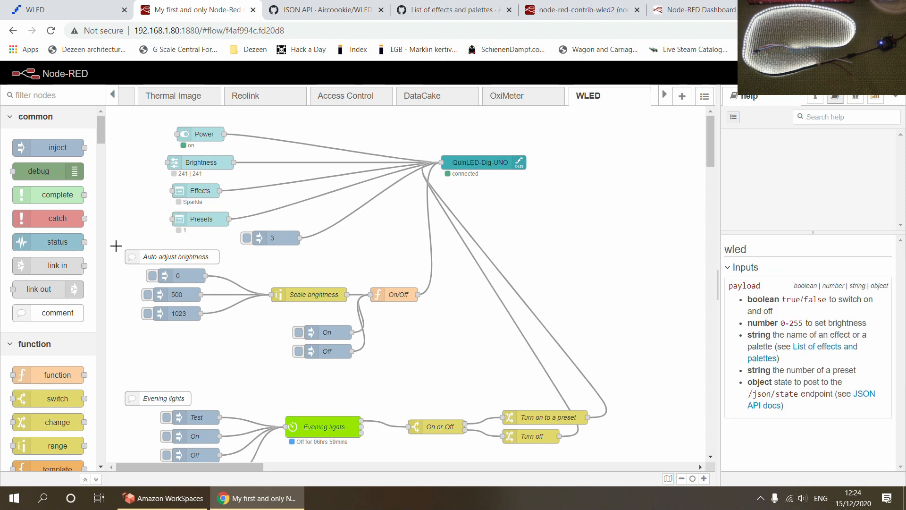
# Highlight the Auto adjust brightness section and its 0, 500 and 1023 inject nodes.
pyautogui.moveTo(115, 245); pyautogui.dragTo(446, 381)
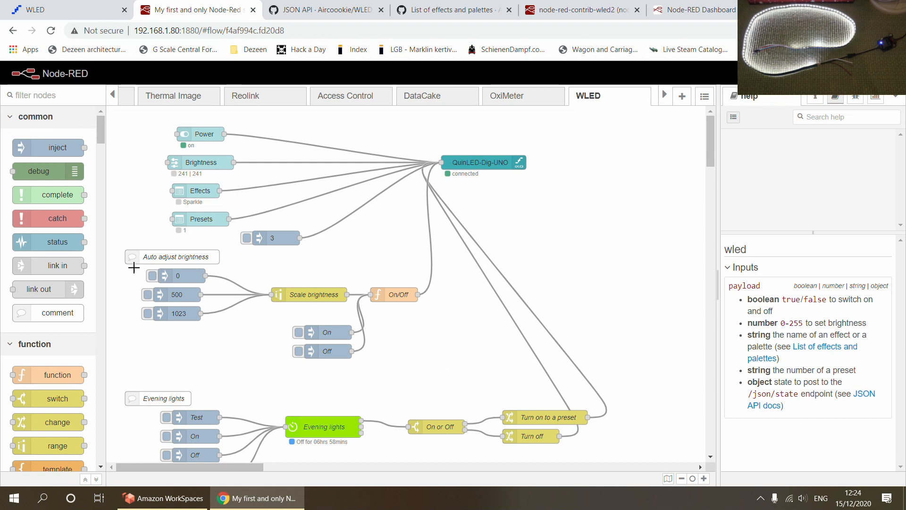
pyautogui.moveTo(115, 247); pyautogui.dragTo(235, 338)
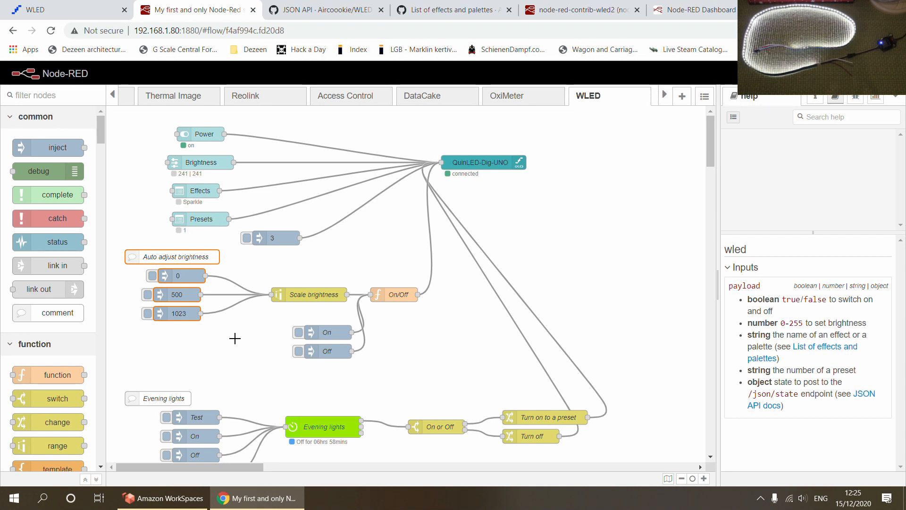
pyautogui.click(157, 277)
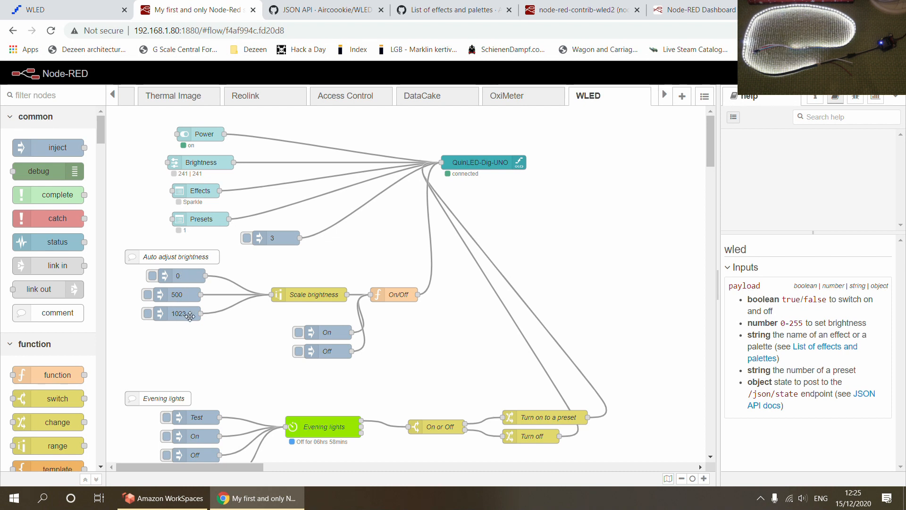
pyautogui.moveTo(115, 244)
pyautogui.mouseDown()
pyautogui.moveTo(232, 358)
pyautogui.moveTo(230, 336)
pyautogui.mouseUp()
pyautogui.click(230, 335)
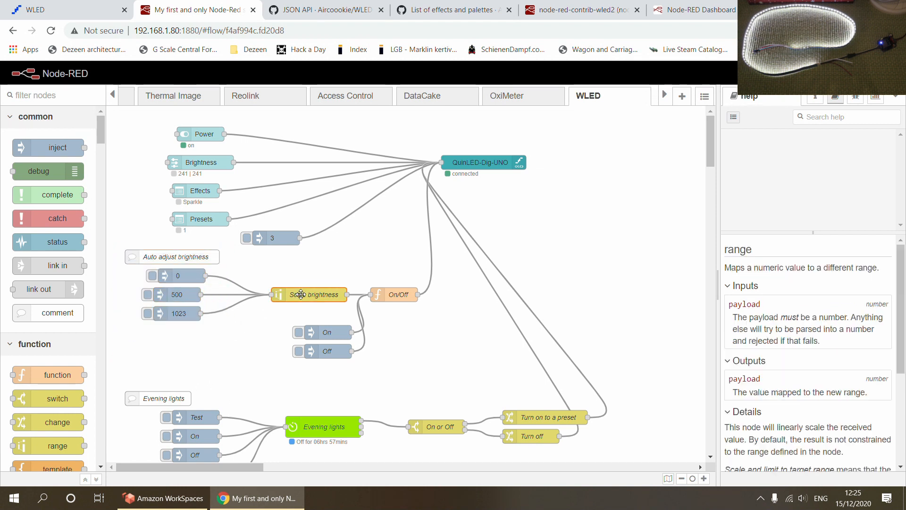
# Open the Scale brightness range node, widen its settings and examine the input and target range values.
pyautogui.doubleClick(301, 294)
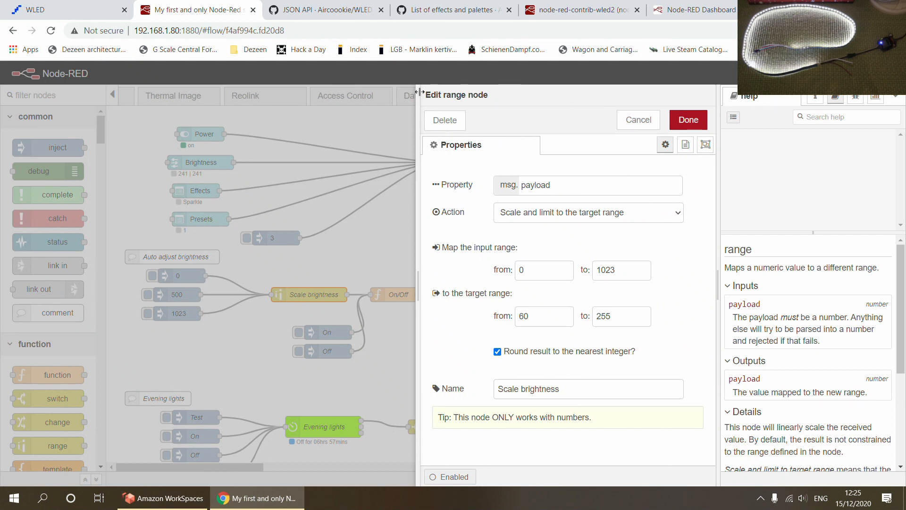
pyautogui.moveTo(419, 92); pyautogui.dragTo(362, 202)
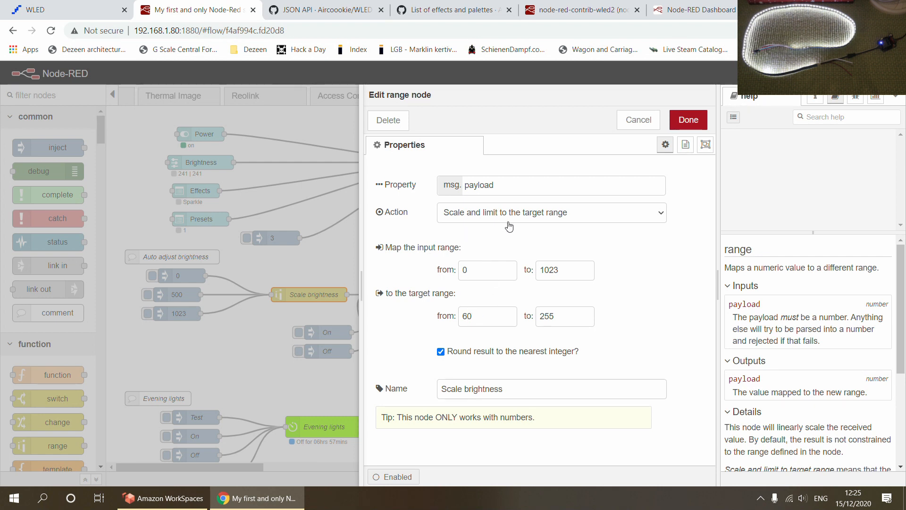
pyautogui.click(470, 270)
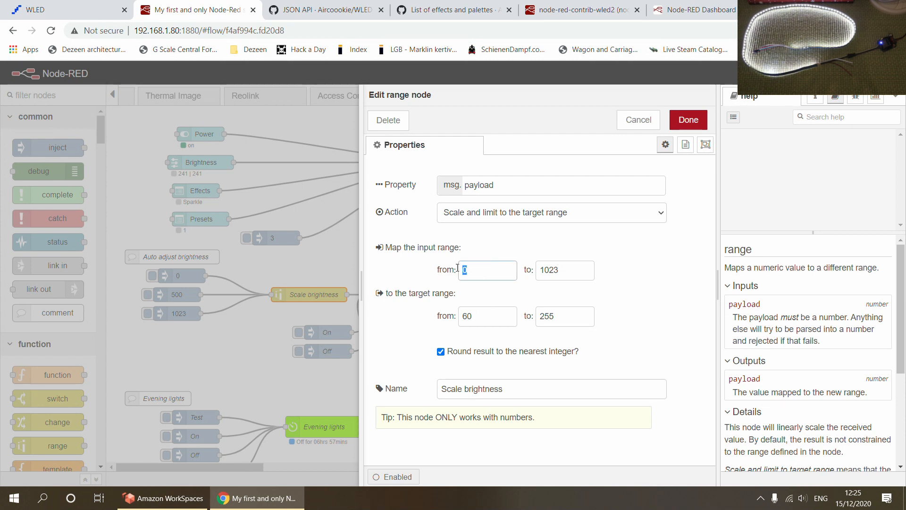
pyautogui.doubleClick(469, 316)
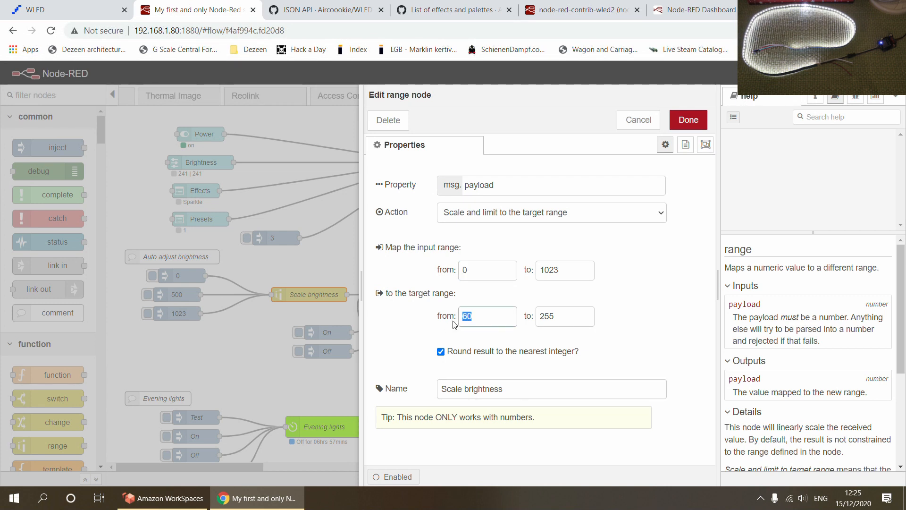
pyautogui.doubleClick(549, 271)
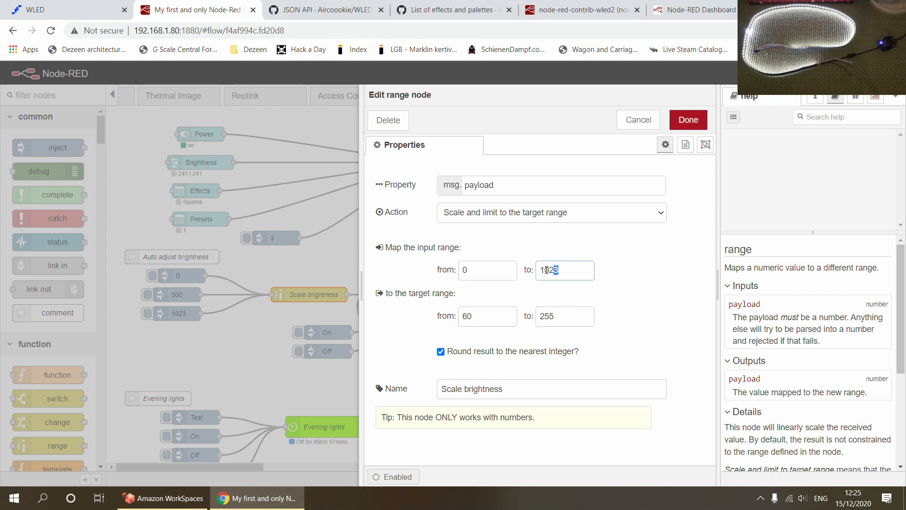
pyautogui.doubleClick(562, 317)
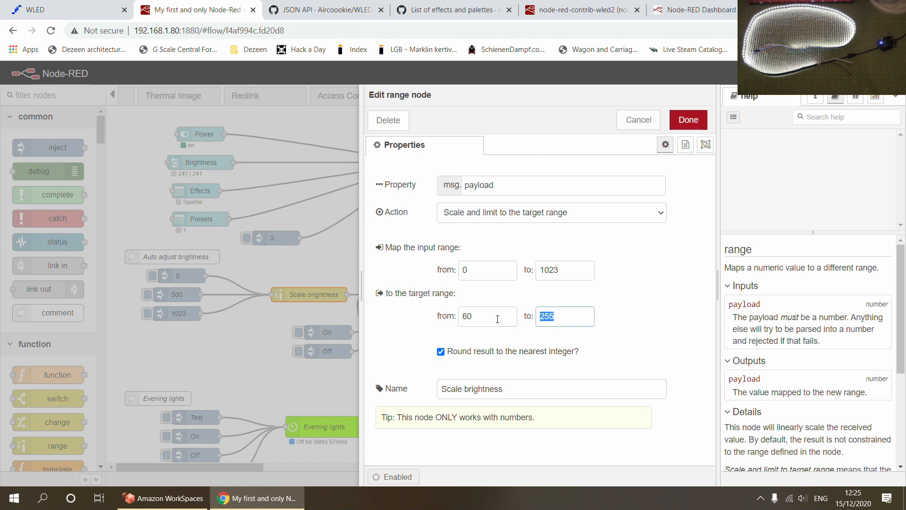
pyautogui.click(560, 317)
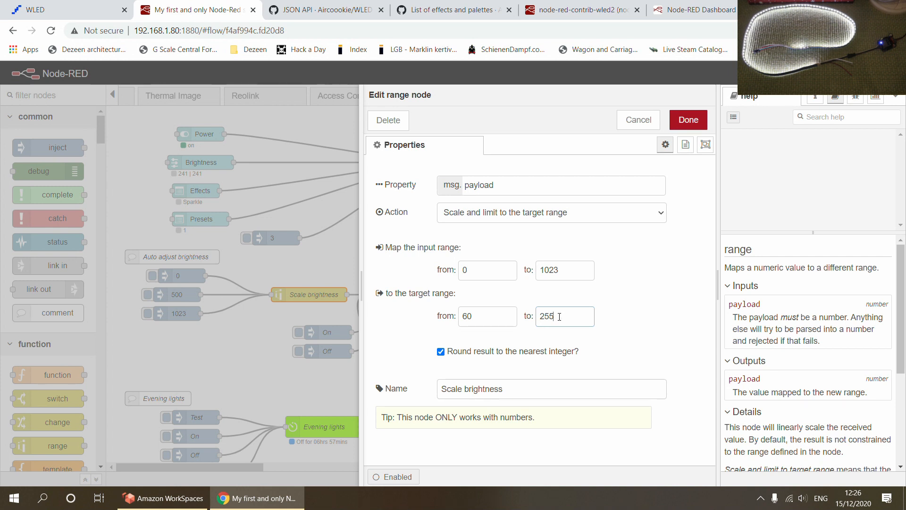
# Try an inverted target range from 255 to 60 in the Scale brightness node and close its settings.
pyautogui.doubleClick(481, 315)
pyautogui.write('255')
pyautogui.press('Tab')
pyautogui.write('60')
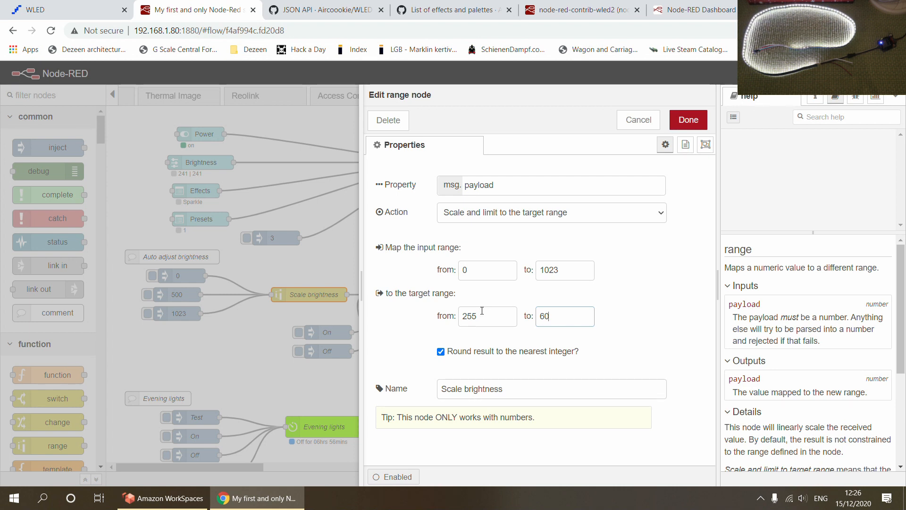
pyautogui.press('Return')
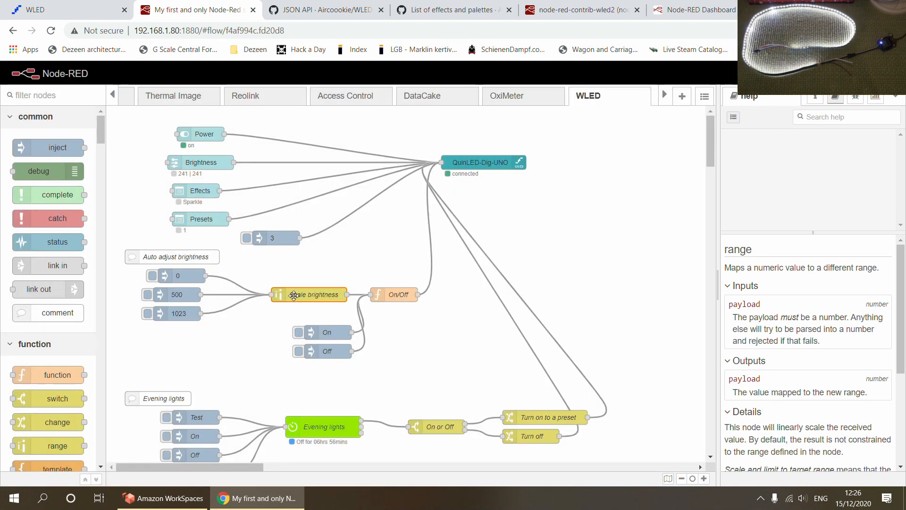
# Turn WLED power off in the Node-RED Dashboard, and set the brightness to 121.
pyautogui.moveTo(429, 137); pyautogui.dragTo(597, 191)
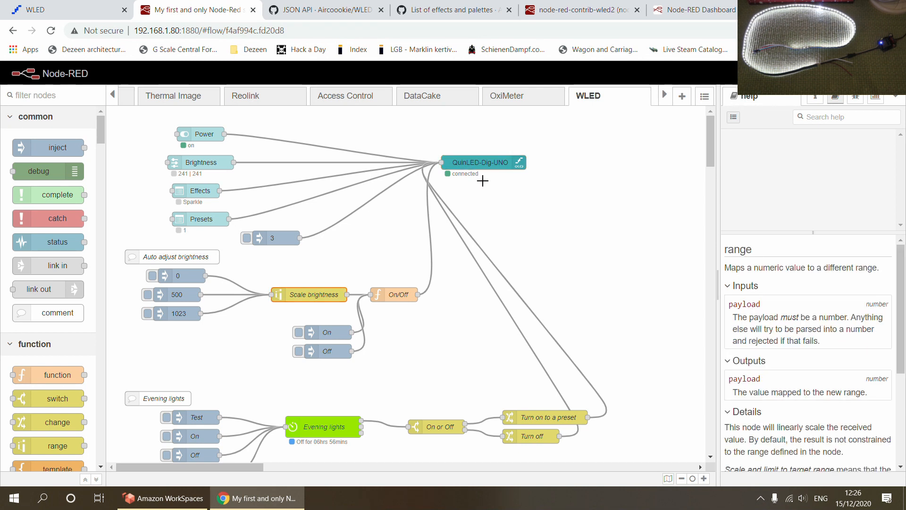
pyautogui.click(689, 10)
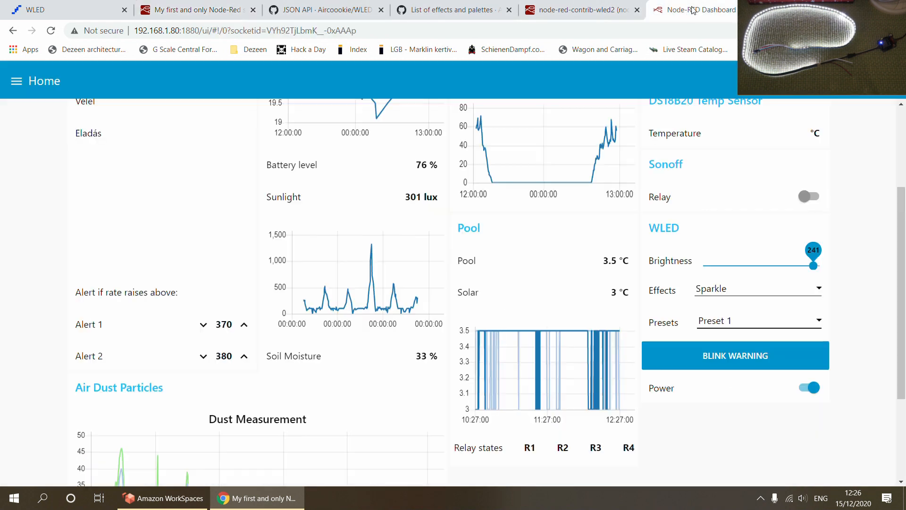
pyautogui.click(811, 389)
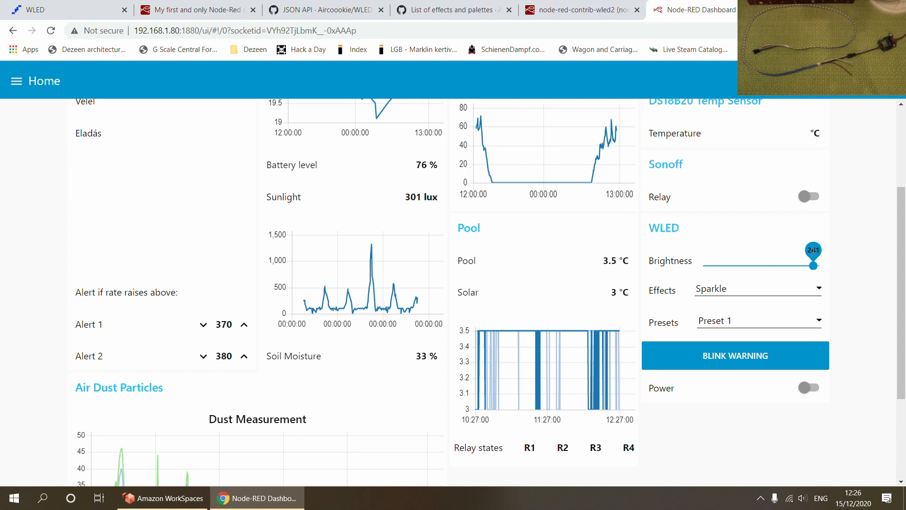
pyautogui.moveTo(814, 265); pyautogui.dragTo(758, 266)
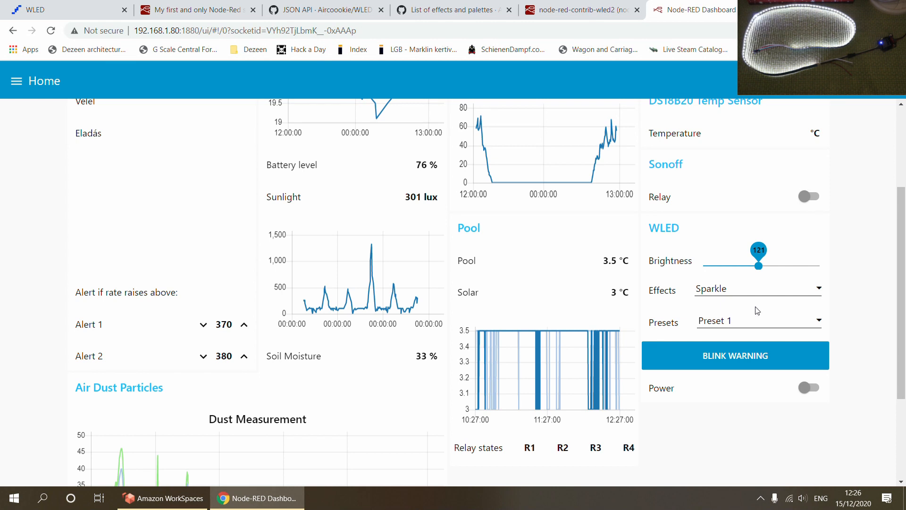
# Return to the Node-RED flow and trigger the On inject node feeding the On/Off function.
pyautogui.click(194, 9)
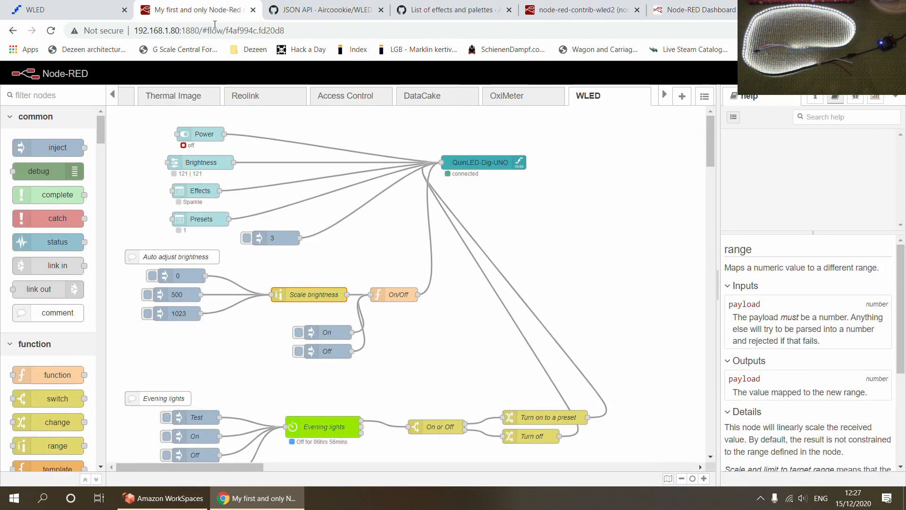
pyautogui.moveTo(360, 272); pyautogui.dragTo(446, 325)
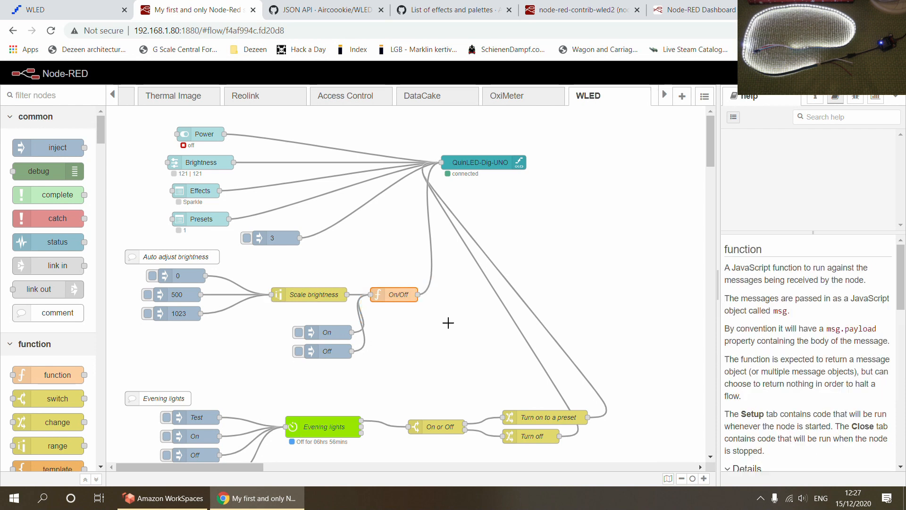
pyautogui.click(298, 333)
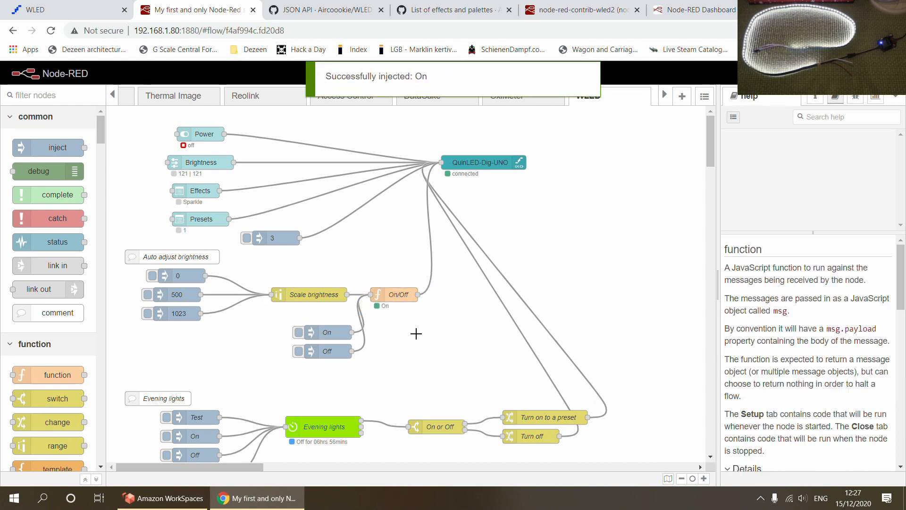
# Review the On inject node's payload and topic, closing it without changes, and highlight the On/Off function with its inject nodes.
pyautogui.doubleClick(336, 332)
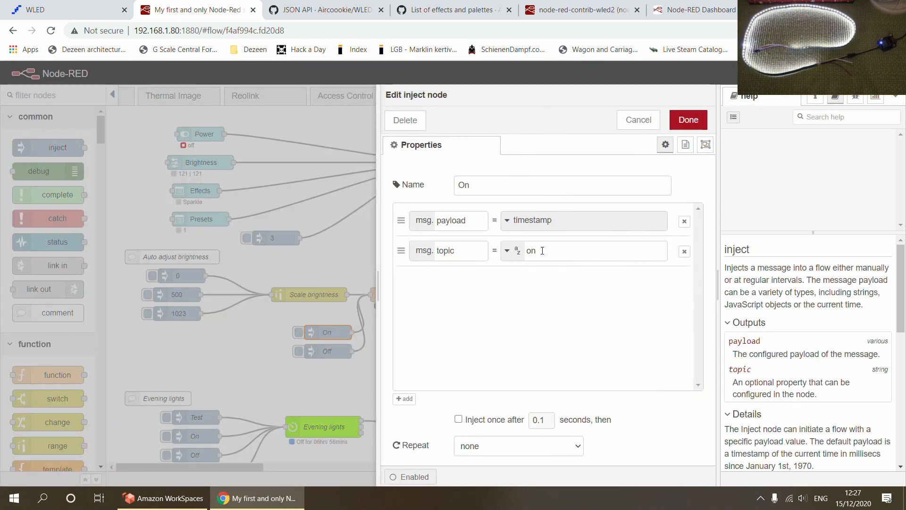
pyautogui.click(633, 120)
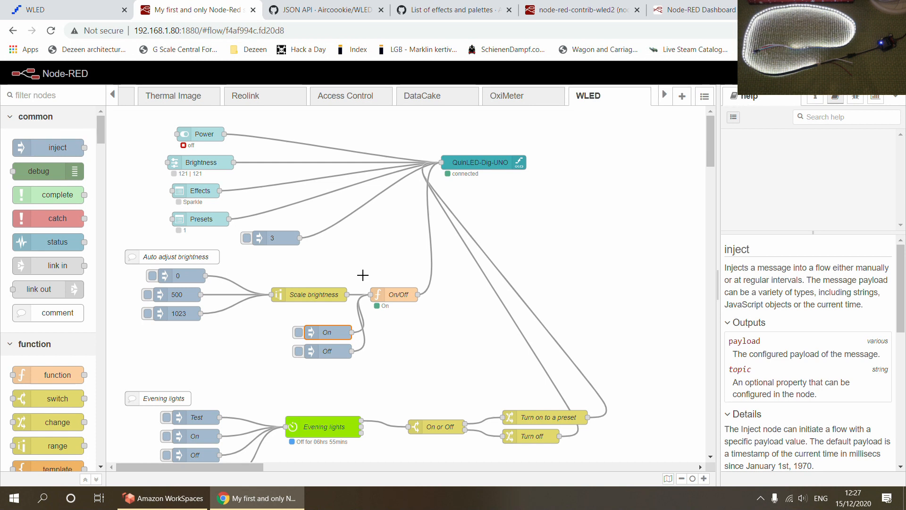
pyautogui.moveTo(358, 270); pyautogui.dragTo(456, 325)
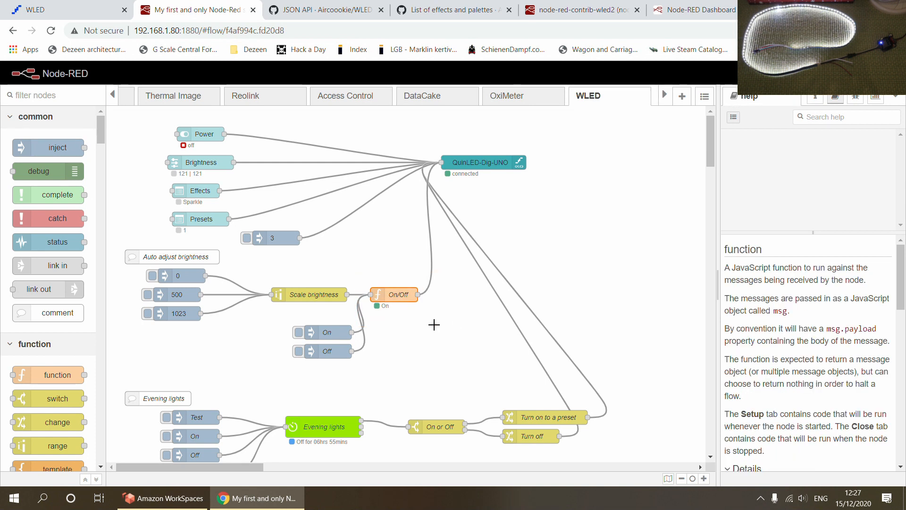
pyautogui.doubleClick(332, 332)
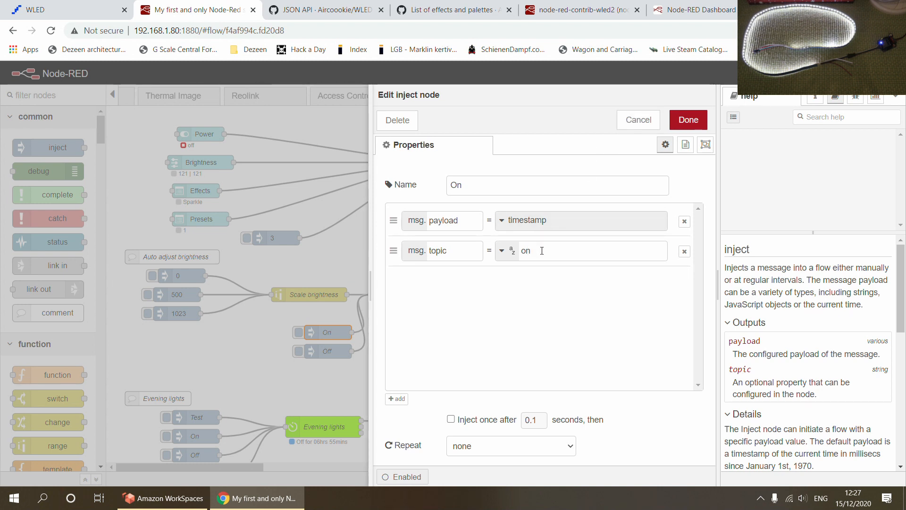
pyautogui.click(639, 120)
pyautogui.moveTo(360, 278); pyautogui.dragTo(439, 319)
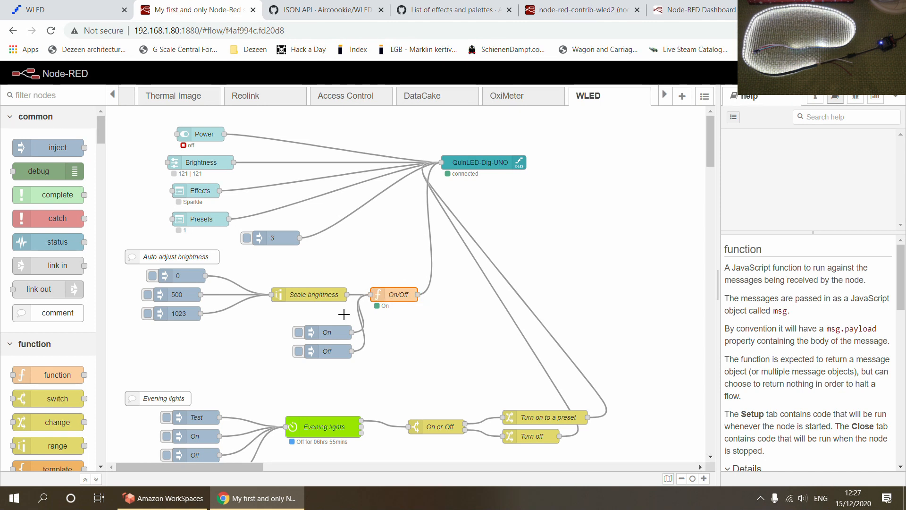
pyautogui.moveTo(279, 318); pyautogui.dragTo(395, 377)
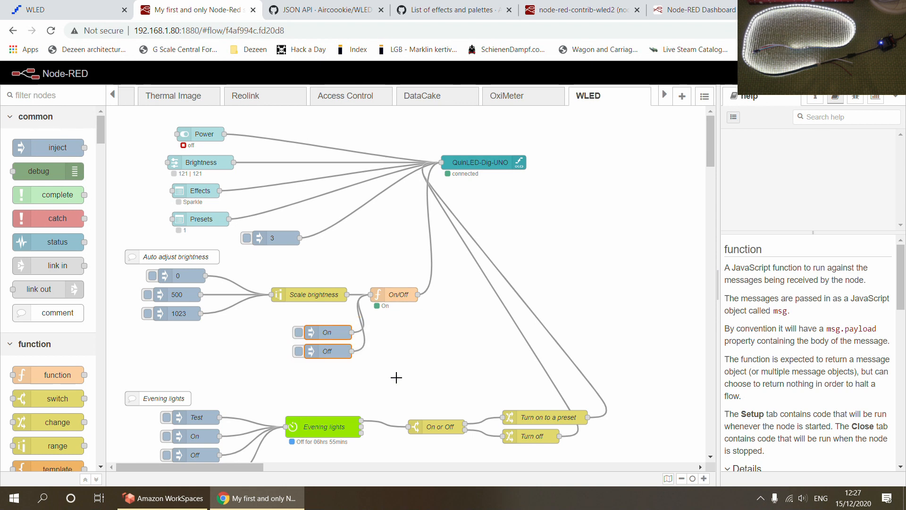
# Highlight the Evening lights section and review the Evening lights bigtimer node's on and off times, closing it without changes.
pyautogui.scroll(-3, 124, 260)
pyautogui.moveTo(113, 264); pyautogui.dragTo(640, 376)
pyautogui.click(405, 354)
pyautogui.doubleClick(327, 317)
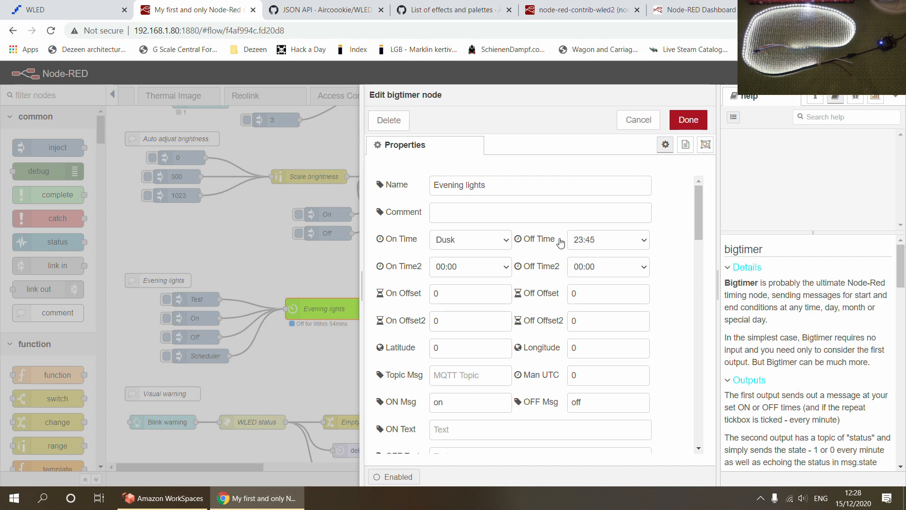
pyautogui.click(637, 119)
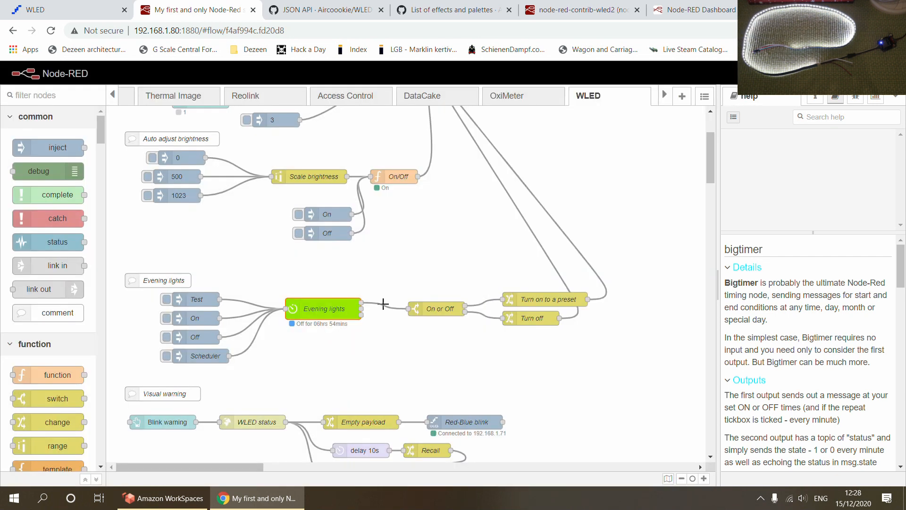
# Review the On or Off switch node's rules and the Turn on to a preset change node's payload rule, closing both without changes.
pyautogui.doubleClick(437, 309)
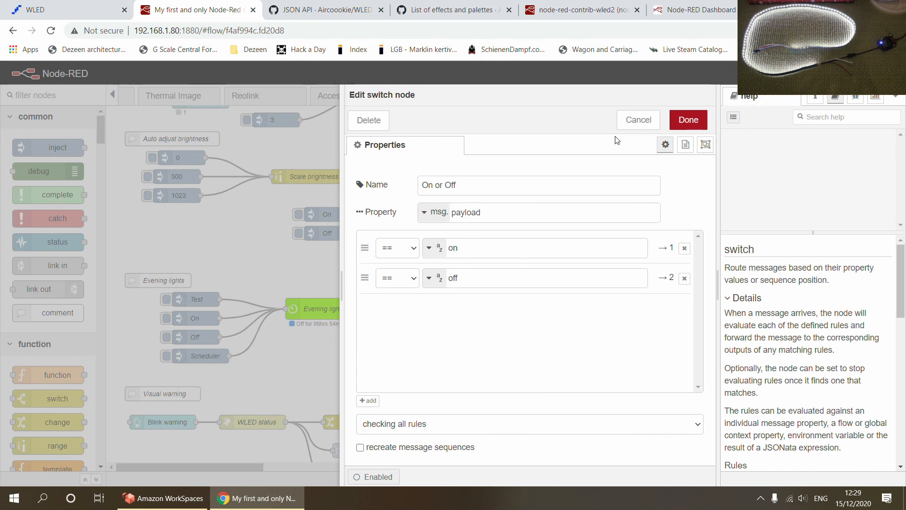
pyautogui.click(635, 122)
pyautogui.doubleClick(513, 294)
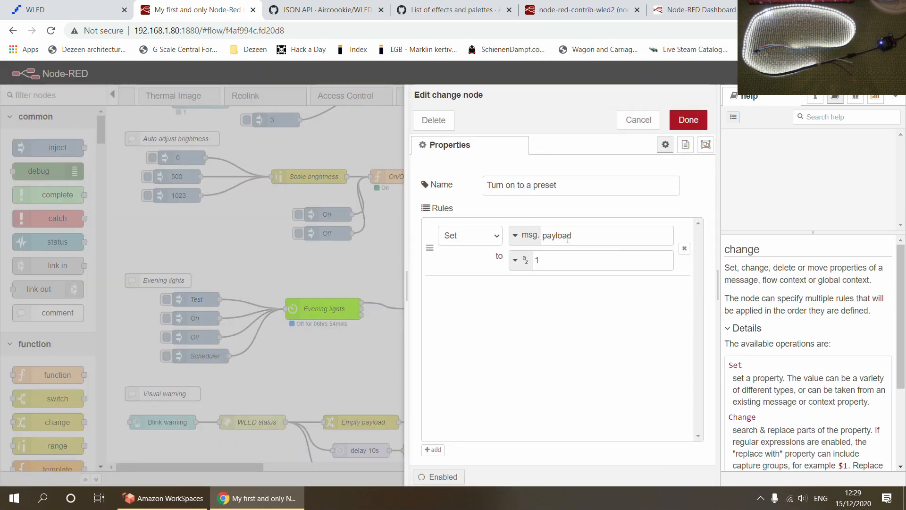
pyautogui.click(538, 261)
pyautogui.write('1')
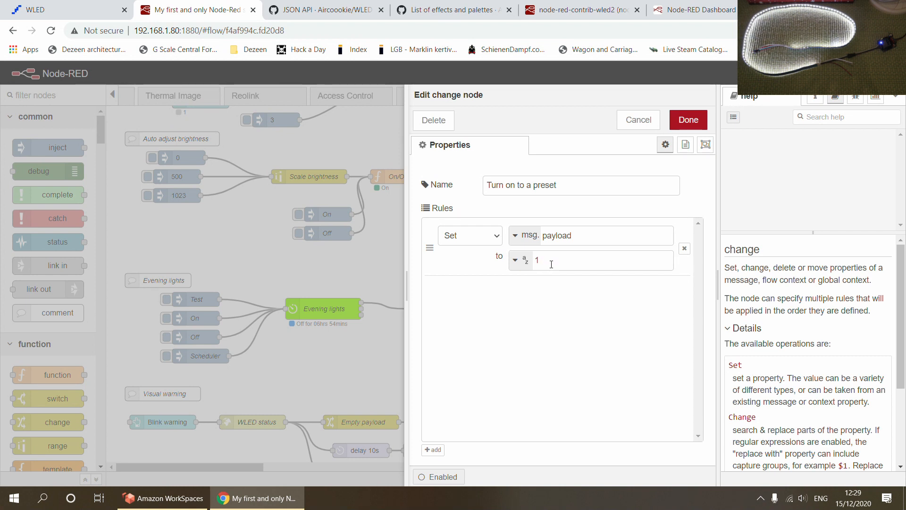
pyautogui.click(635, 121)
# Review the Turn off change node's payload rule, closing it without changes, and select the QuinLED-Dig-UNO node.
pyautogui.doubleClick(529, 318)
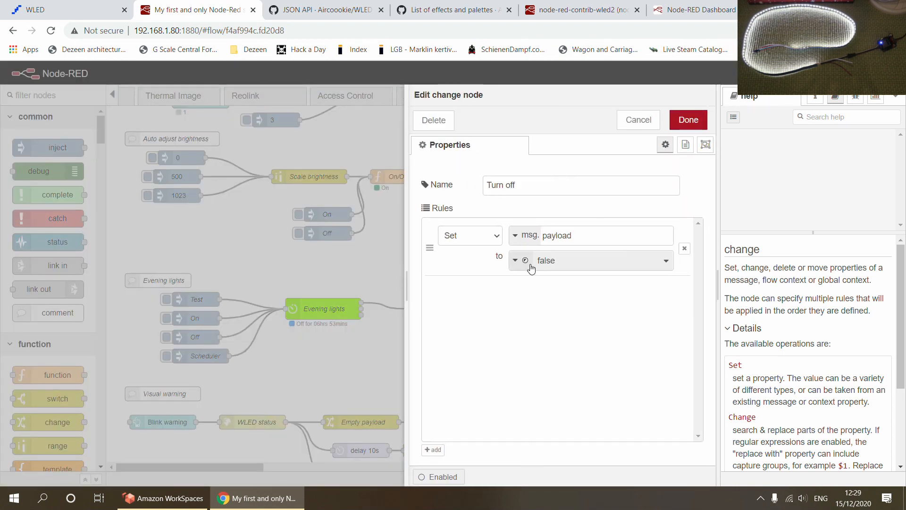
pyautogui.click(639, 120)
pyautogui.moveTo(156, 117); pyautogui.dragTo(308, 172)
pyautogui.click(476, 170)
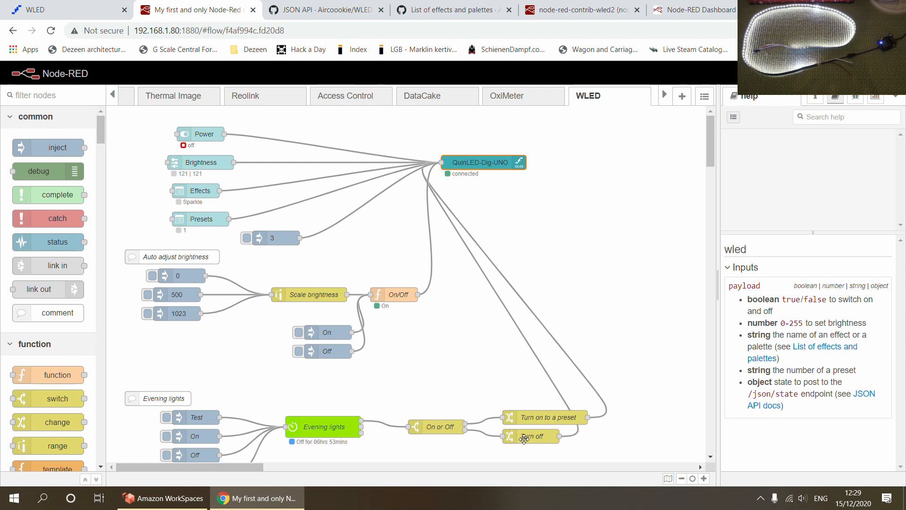
# Open the Evening lights bigtimer node, try its Output at startup option, and enable and highlight Repeat output.
pyautogui.scroll(-3, 340, 377)
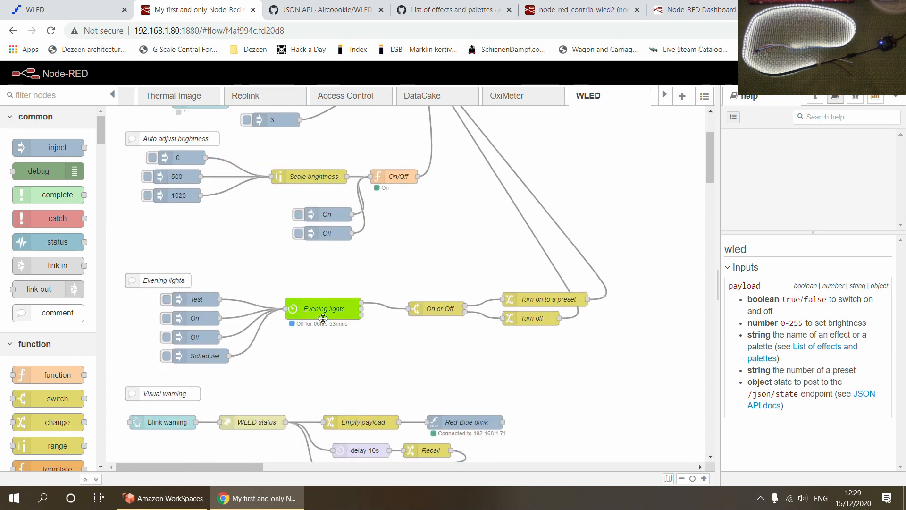
pyautogui.click(323, 309)
pyautogui.doubleClick(323, 309)
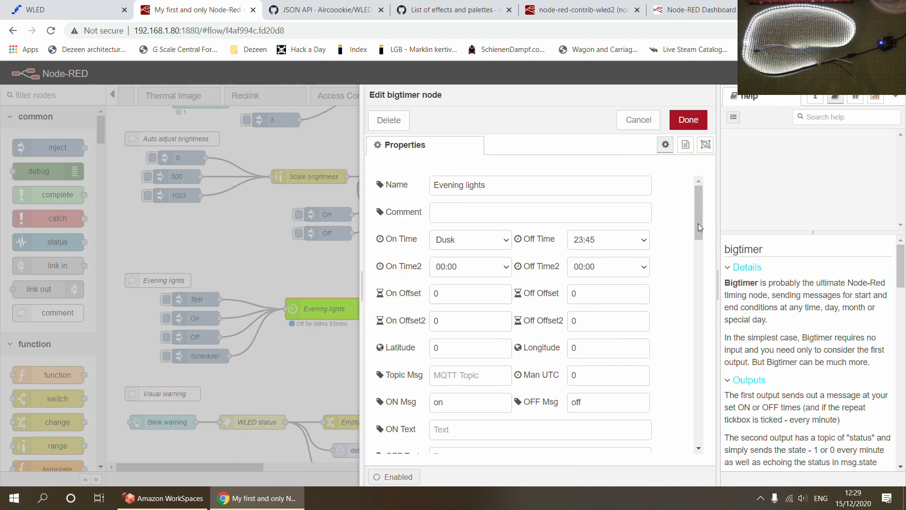
pyautogui.moveTo(696, 210); pyautogui.dragTo(678, 446)
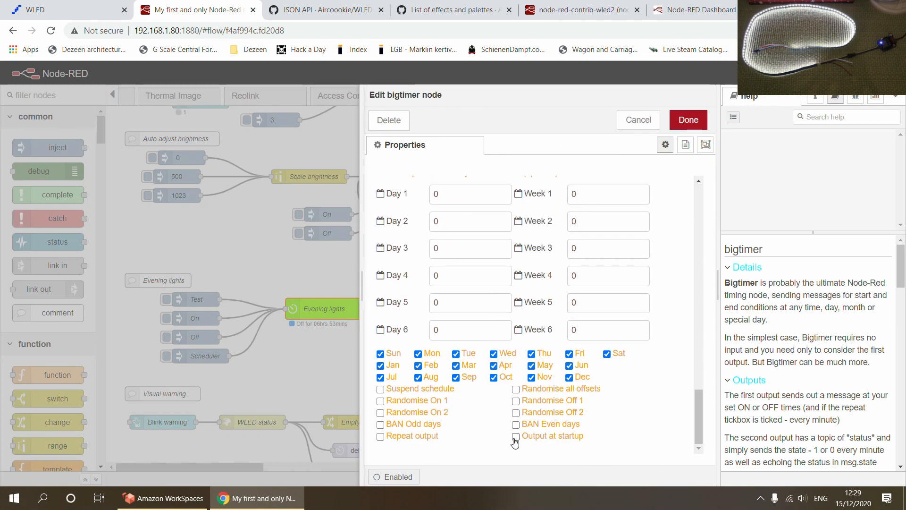
pyautogui.click(425, 435)
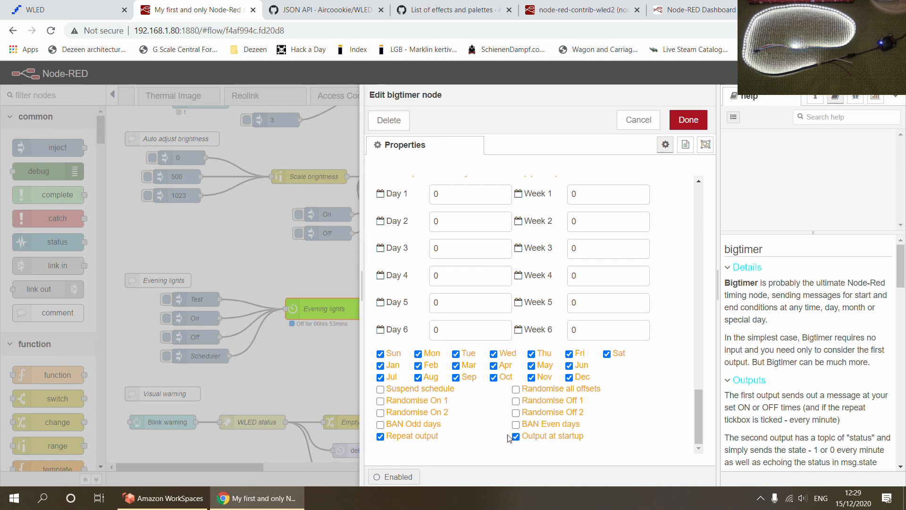
pyautogui.moveTo(386, 436); pyautogui.dragTo(449, 441)
pyautogui.click(385, 436)
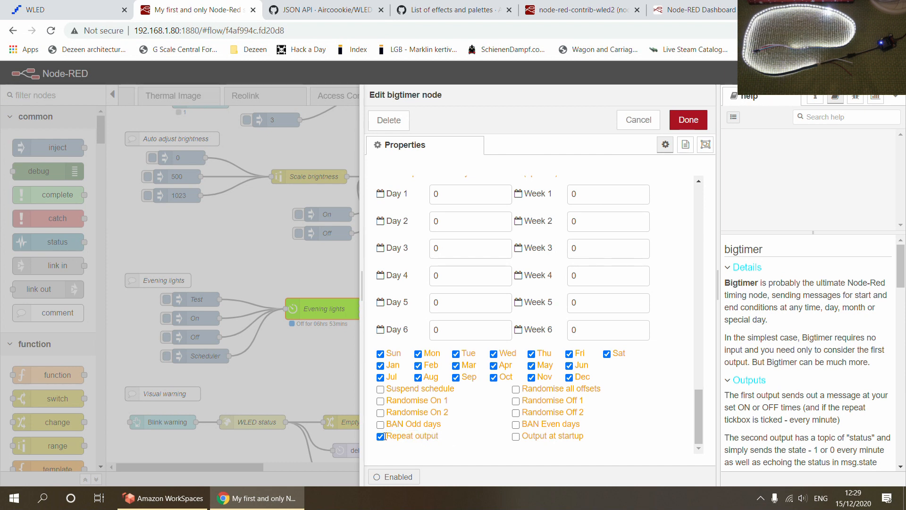
pyautogui.moveTo(385, 436); pyautogui.dragTo(462, 441)
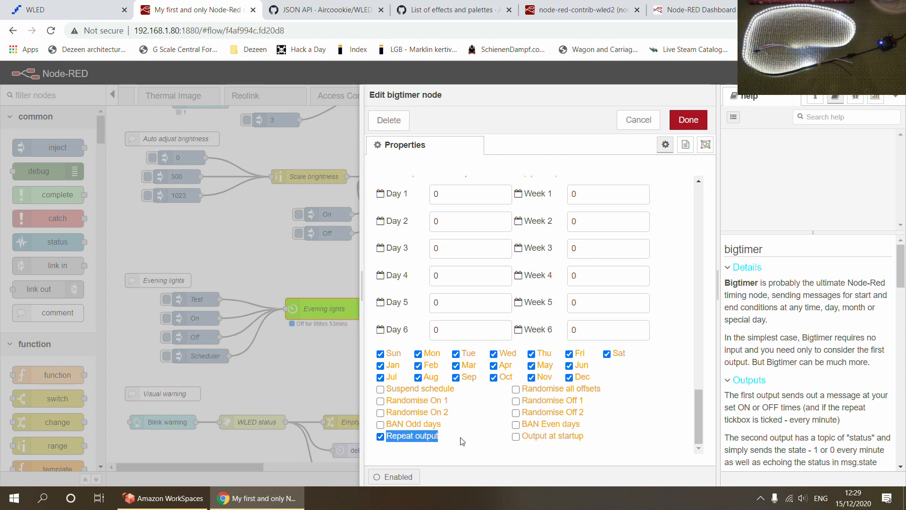
pyautogui.click(463, 441)
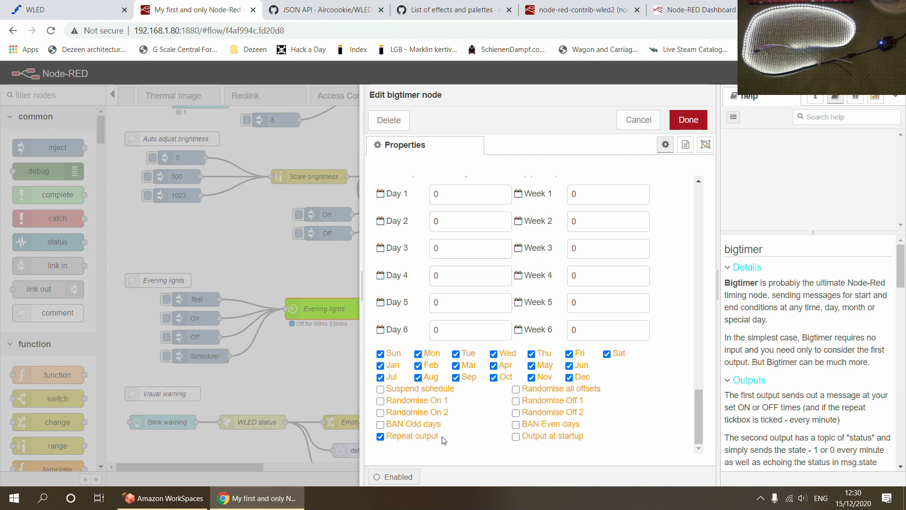
# Disable the Repeat output option of the Evening lights bigtimer node and close its settings.
pyautogui.moveTo(444, 439); pyautogui.dragTo(386, 438)
pyautogui.click(388, 439)
pyautogui.click(382, 439)
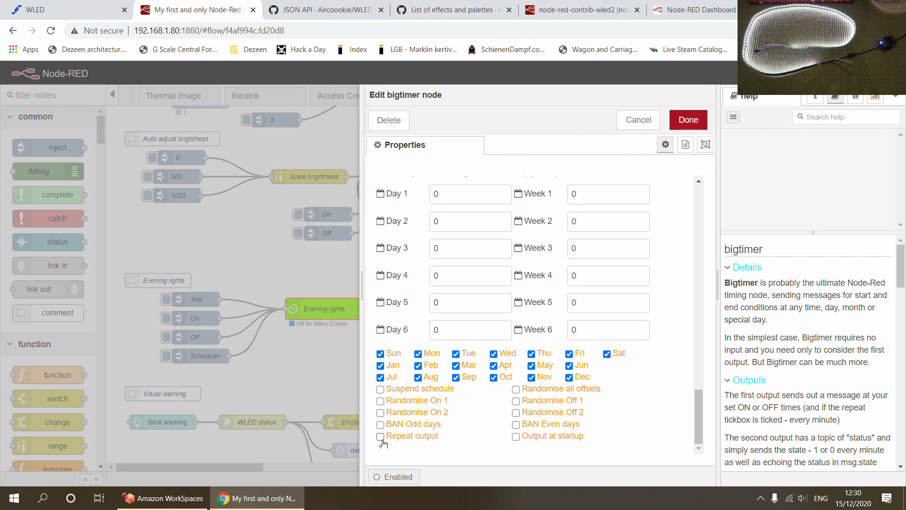
pyautogui.click(690, 121)
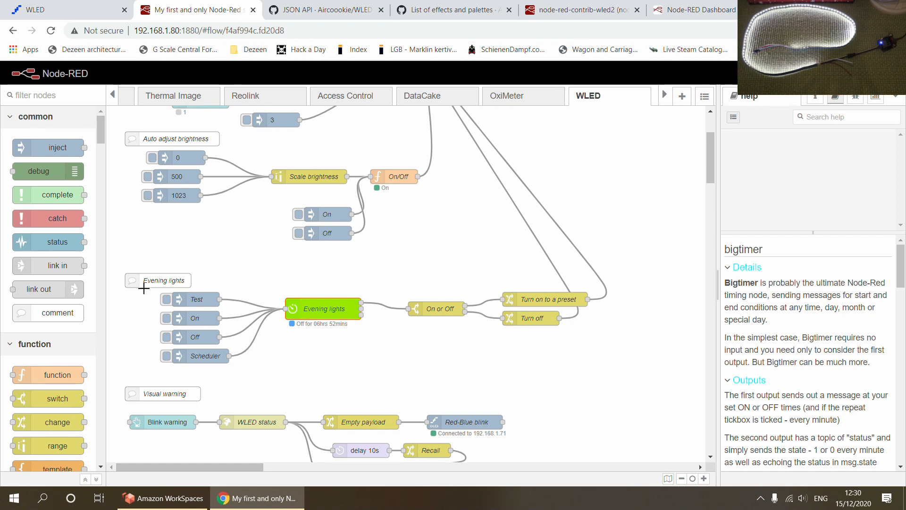
# Highlight the four inject nodes feeding the Evening lights bigtimer and trigger the Test inject.
pyautogui.moveTo(143, 290); pyautogui.dragTo(270, 370)
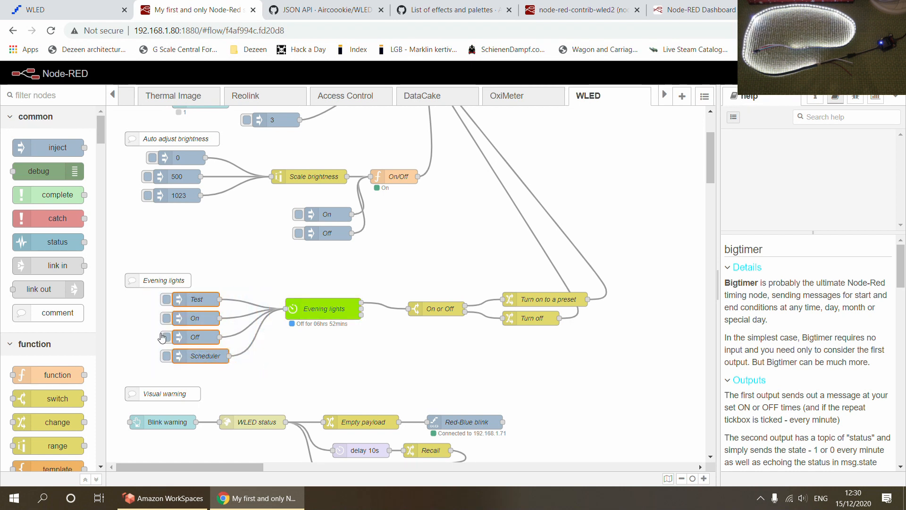
pyautogui.click(263, 356)
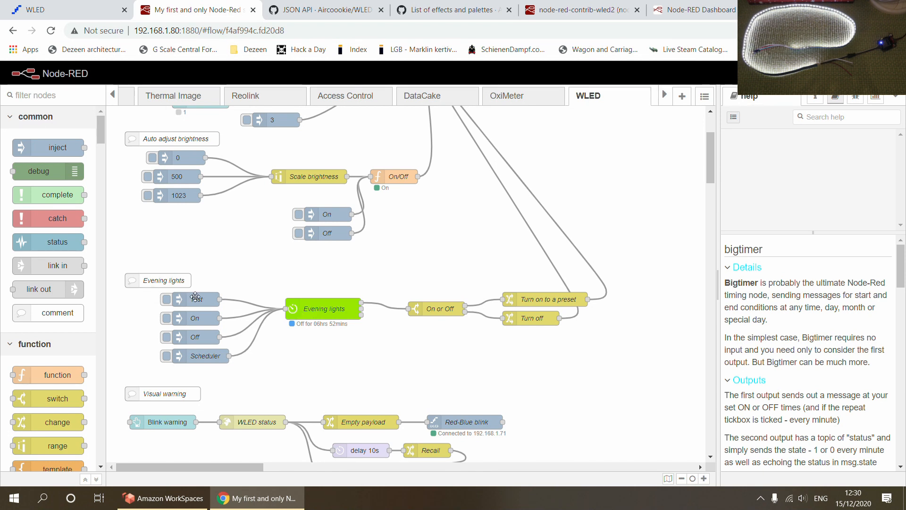
pyautogui.click(167, 303)
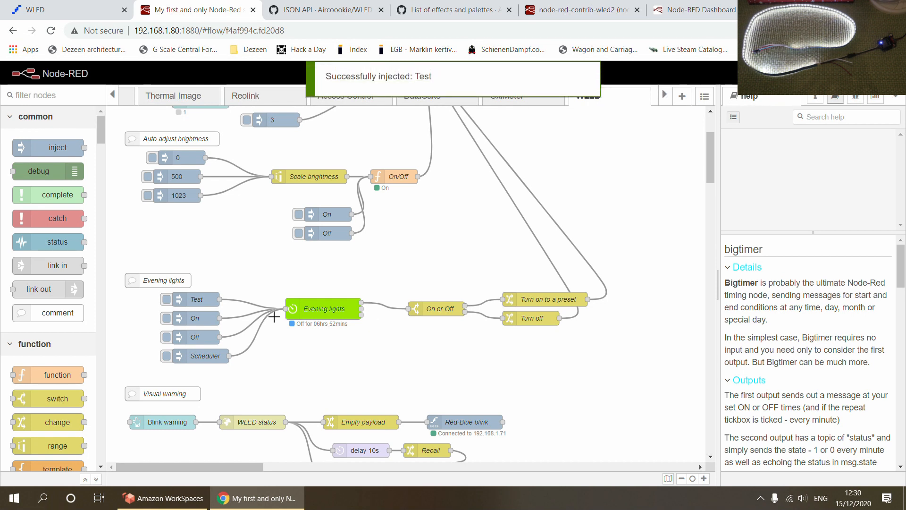
# Override the Evening lights bigtimer with its On inject and its Off inject, and return it to schedule with the Scheduler inject.
pyautogui.scroll(-1, 343, 276)
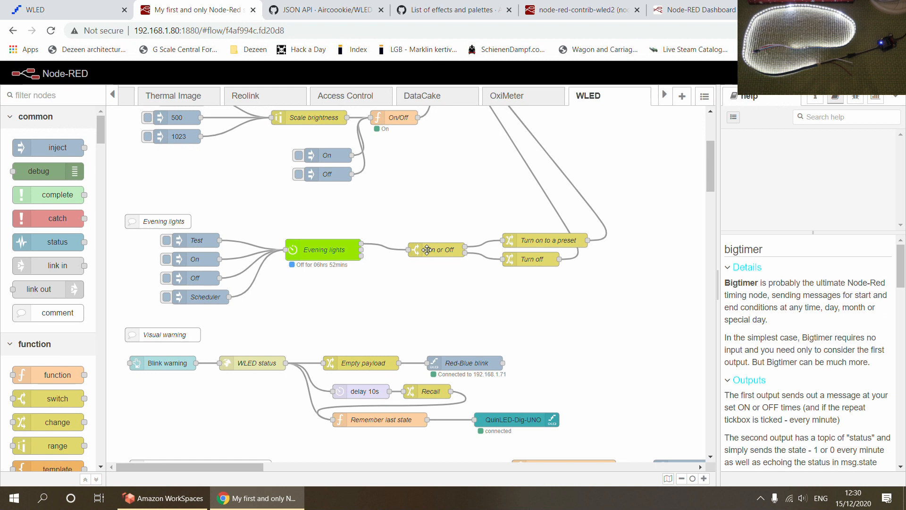
pyautogui.click(162, 259)
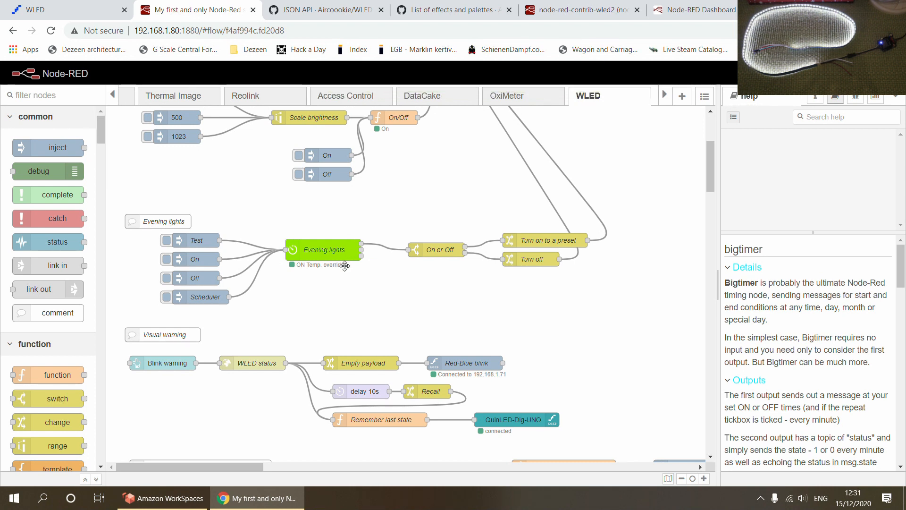
pyautogui.click(166, 278)
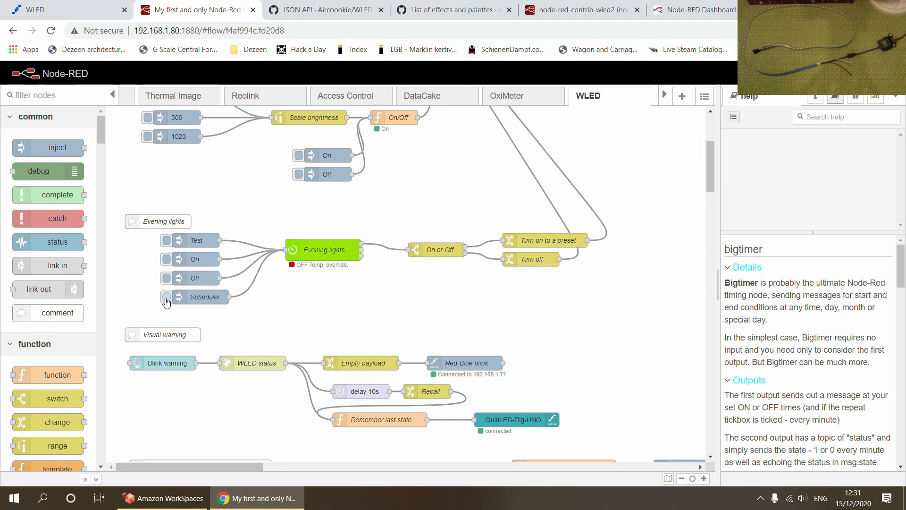
pyautogui.click(166, 297)
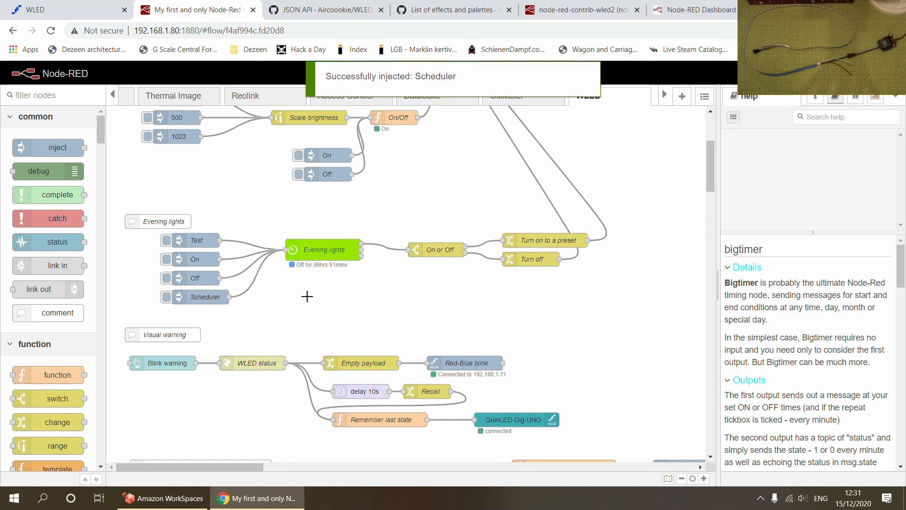
# Review the on and off time settings of the Evening lights bigtimer node, closing it without changes.
pyautogui.doubleClick(328, 253)
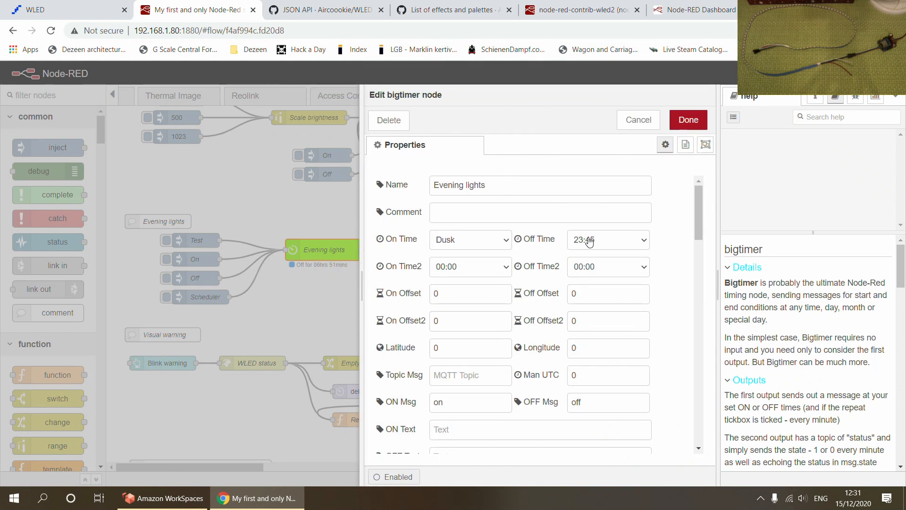
pyautogui.moveTo(699, 231); pyautogui.dragTo(725, 184)
pyautogui.click(639, 125)
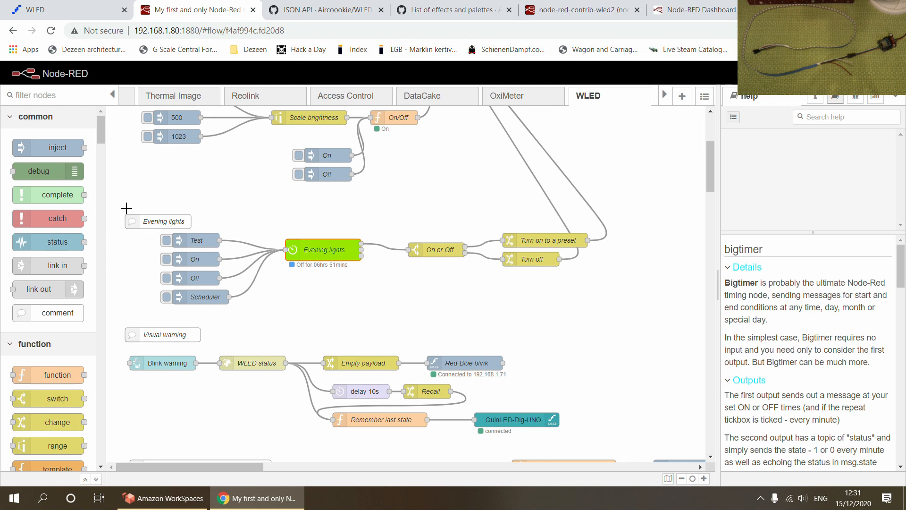
# Trigger the inject node labelled 3 that feeds the QuinLED-Dig-UNO node to activate that preset.
pyautogui.scroll(-2, 655, 295)
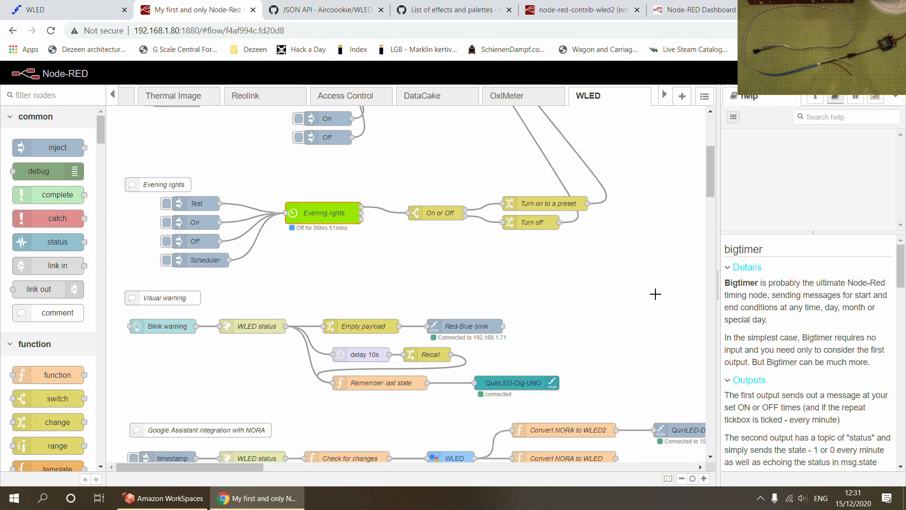
pyautogui.scroll(4, 376, 252)
pyautogui.scroll(1, 375, 252)
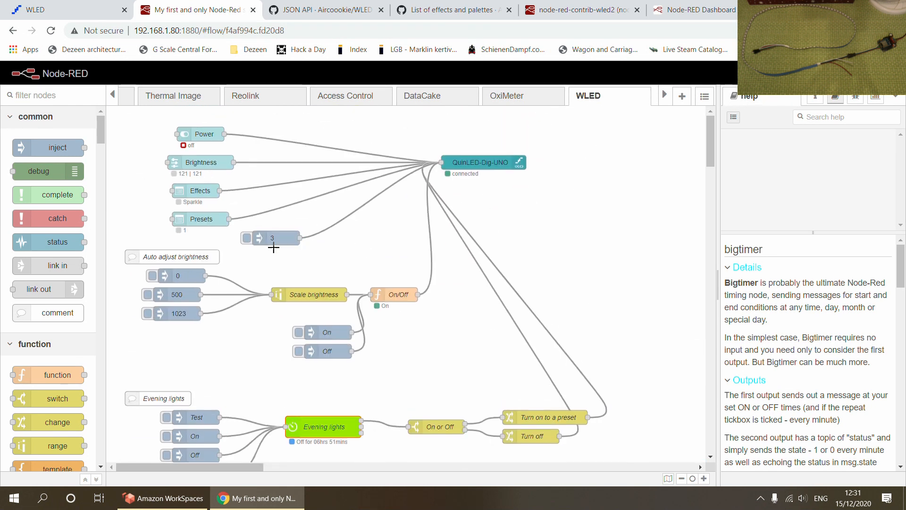
pyautogui.click(246, 238)
# Highlight the Visual warning section of the flow and its QuinLED-Dig-UNO node.
pyautogui.scroll(-5, 443, 319)
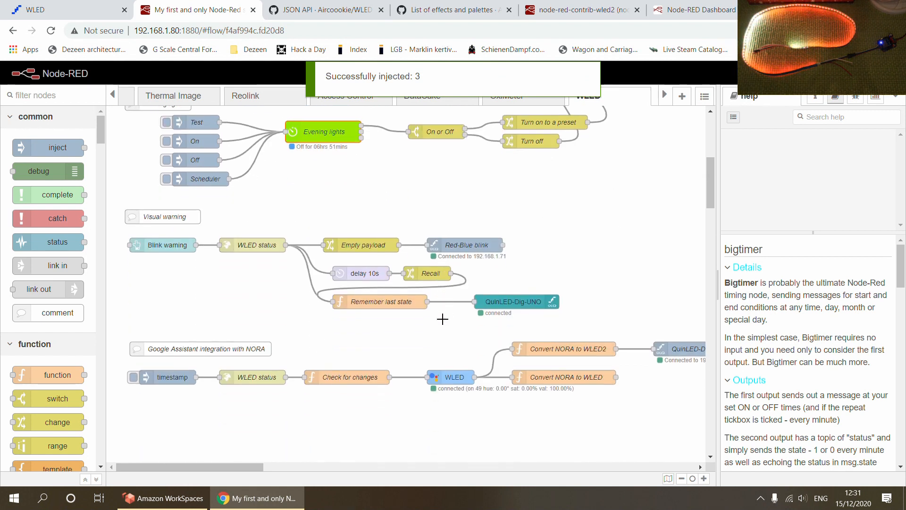
pyautogui.moveTo(115, 205); pyautogui.dragTo(600, 327)
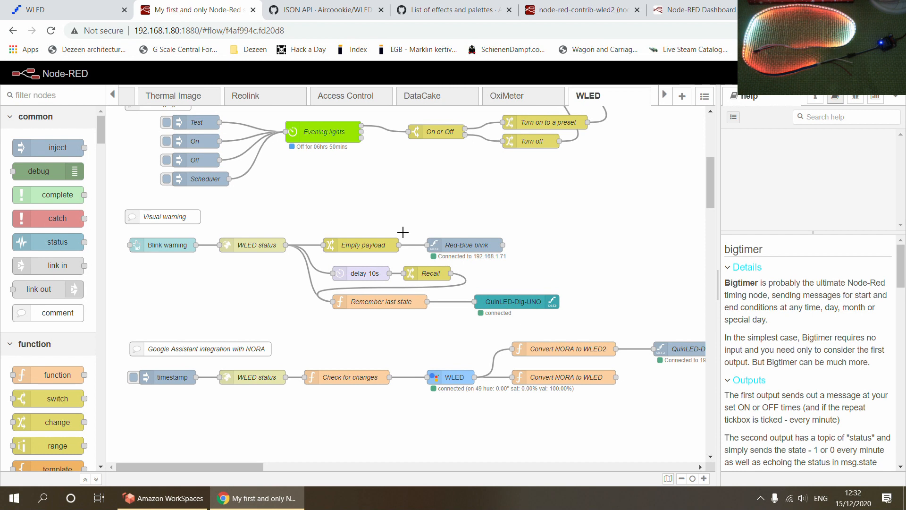
pyautogui.moveTo(116, 204); pyautogui.dragTo(620, 323)
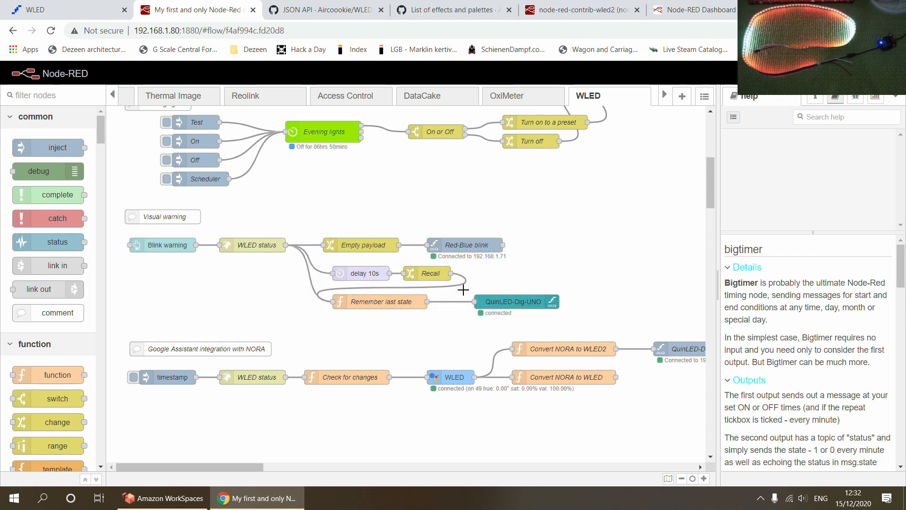
pyautogui.moveTo(464, 288); pyautogui.dragTo(586, 323)
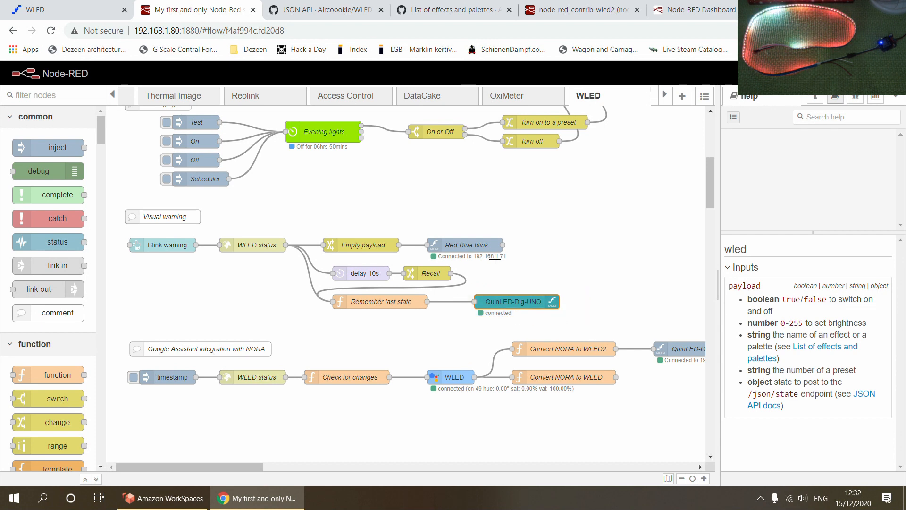
# Review the Red-Blue blink wled2 node's color and effect settings, closing it without changes, and highlight the Blink warning button node.
pyautogui.doubleClick(466, 245)
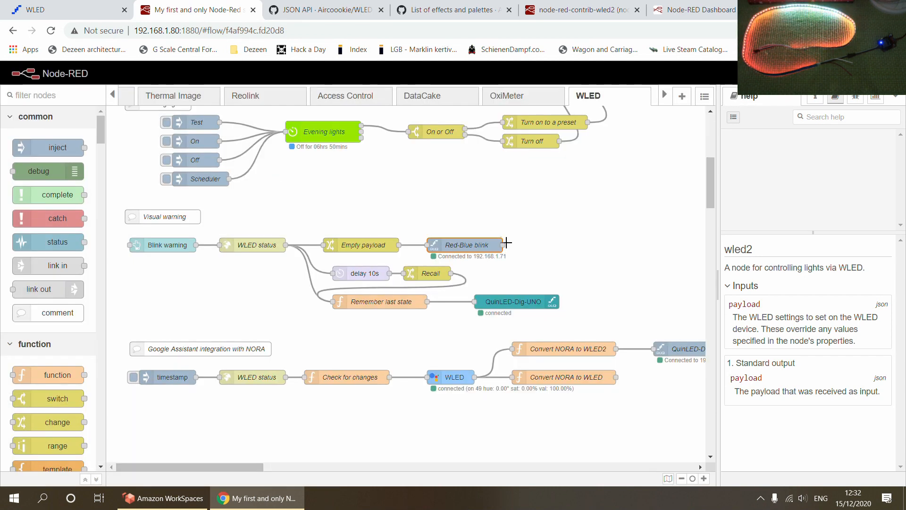
pyautogui.doubleClick(465, 245)
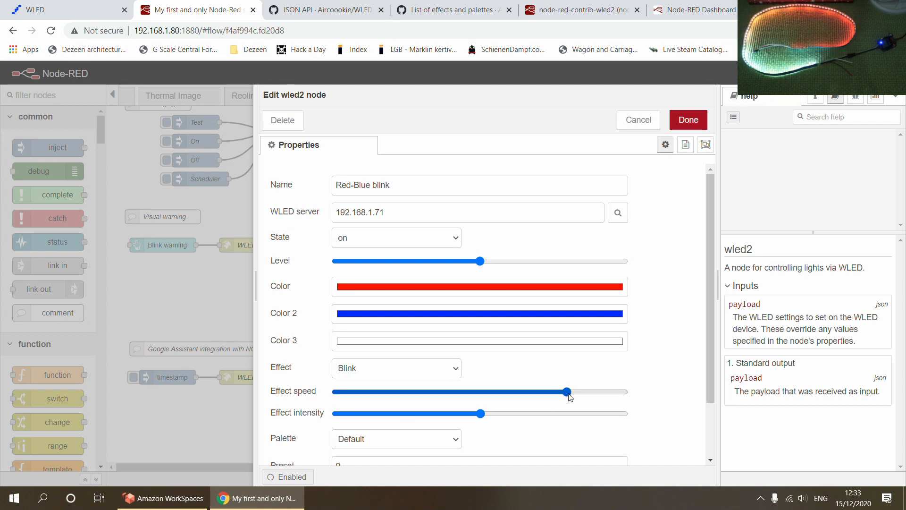
pyautogui.scroll(-3, 557, 367)
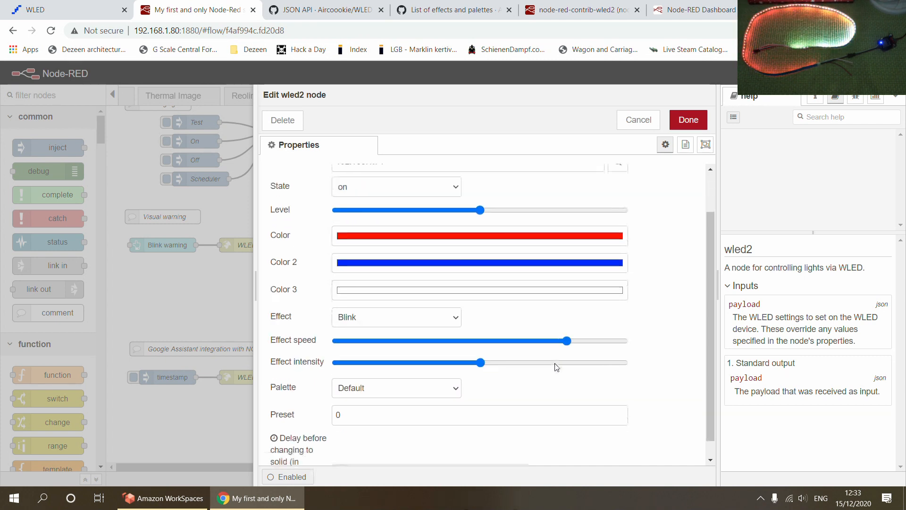
pyautogui.scroll(3, 557, 367)
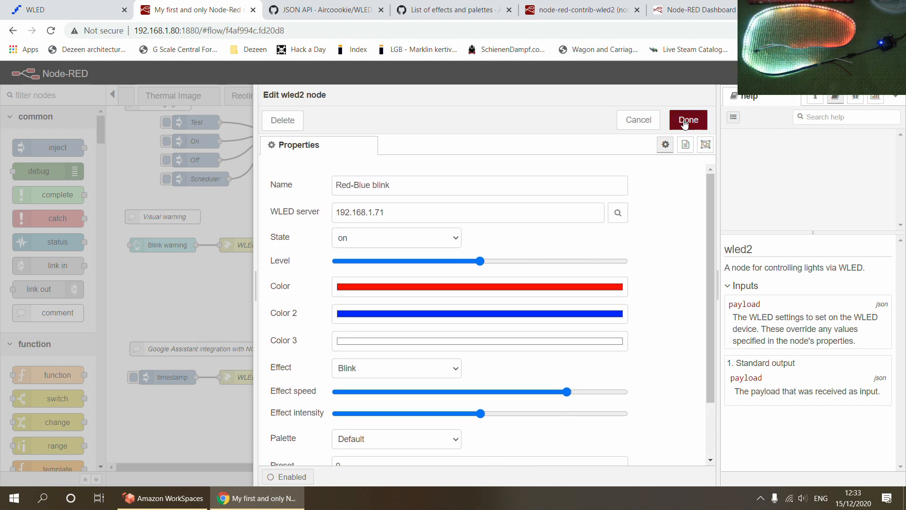
pyautogui.click(637, 121)
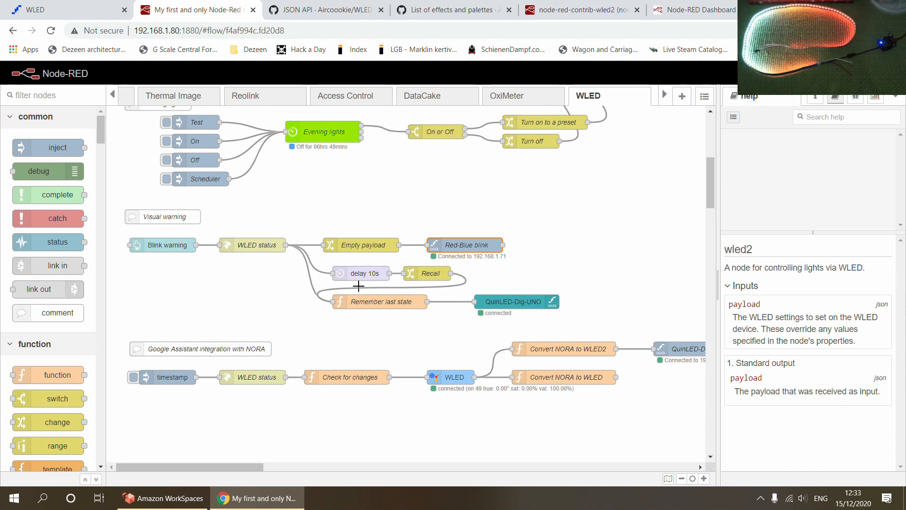
pyautogui.moveTo(117, 230); pyautogui.dragTo(210, 270)
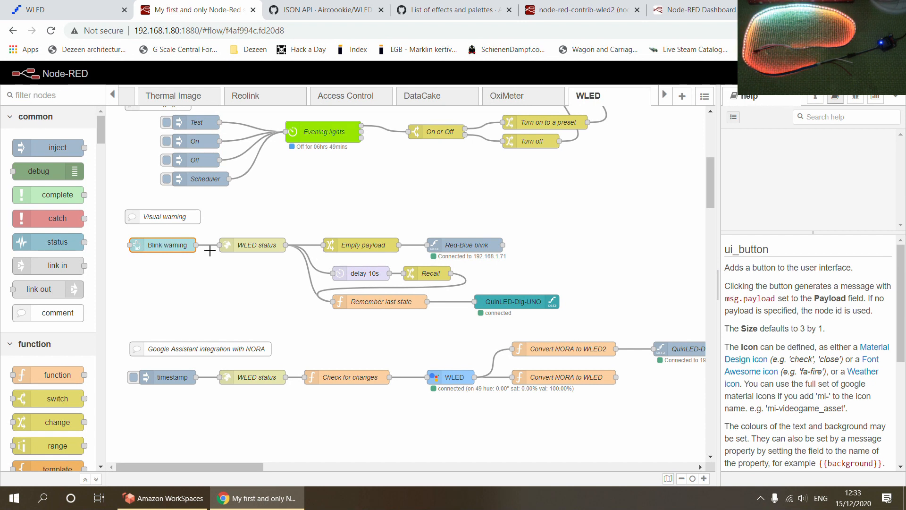
# Review the WLED status http request node in the Visual warning flow, highlighting its URL and IP address, and close it without changes.
pyautogui.click(246, 246)
pyautogui.doubleClick(246, 246)
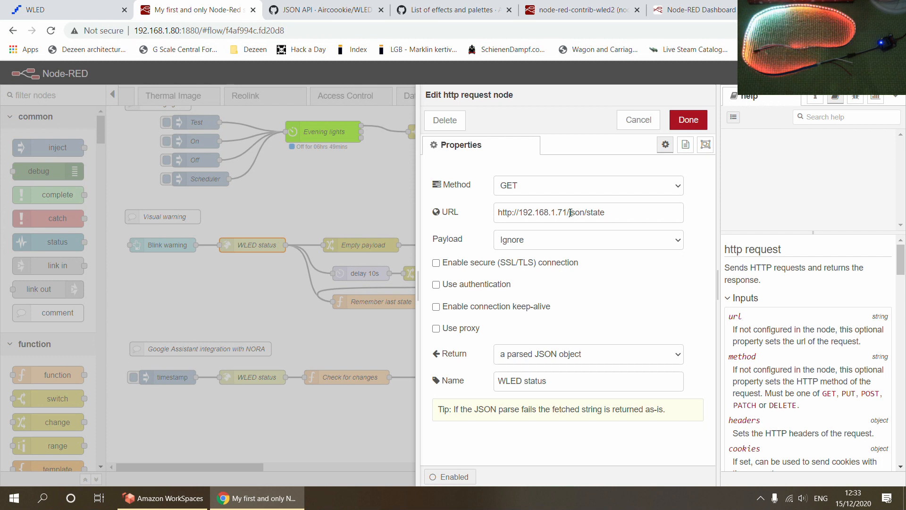
pyautogui.moveTo(617, 212); pyautogui.dragTo(462, 211)
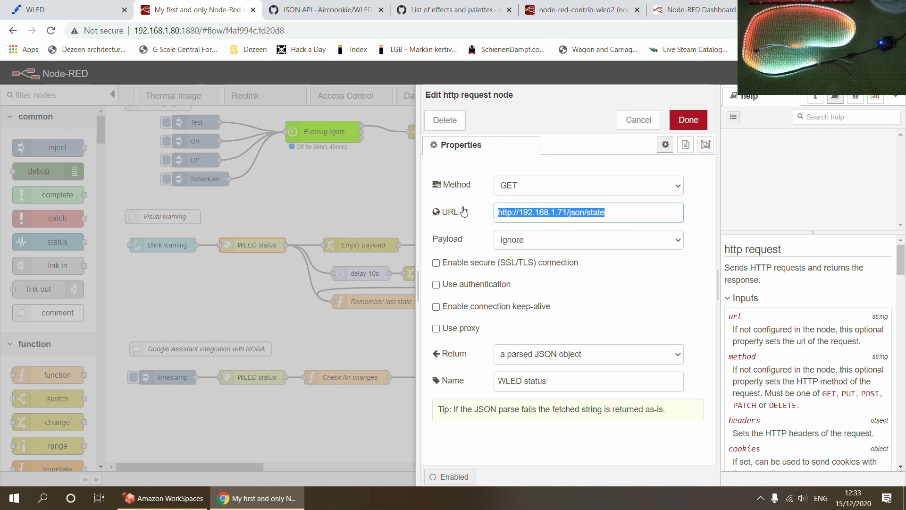
pyautogui.click(551, 220)
pyautogui.moveTo(523, 213); pyautogui.dragTo(568, 212)
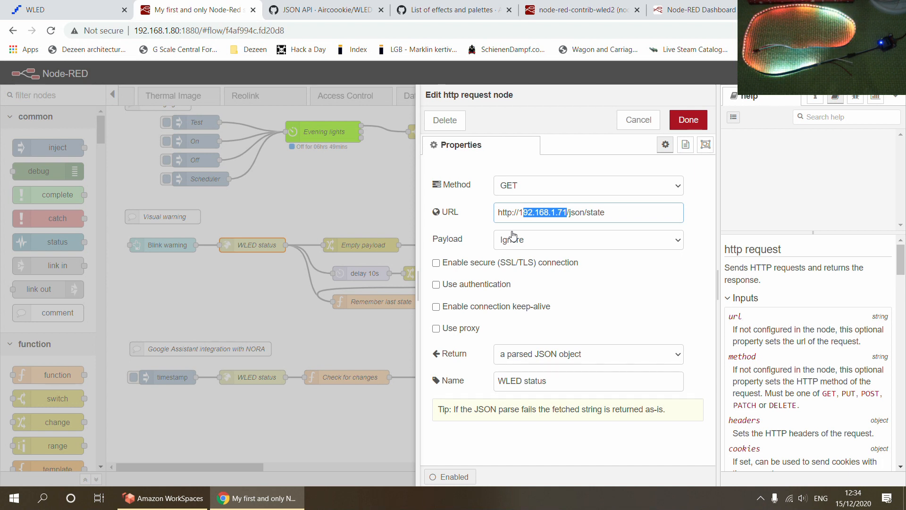
pyautogui.click(633, 121)
# Review the settings of the Empty payload change node and the Red-Blue blink wled2 node, closing both without changes.
pyautogui.doubleClick(363, 244)
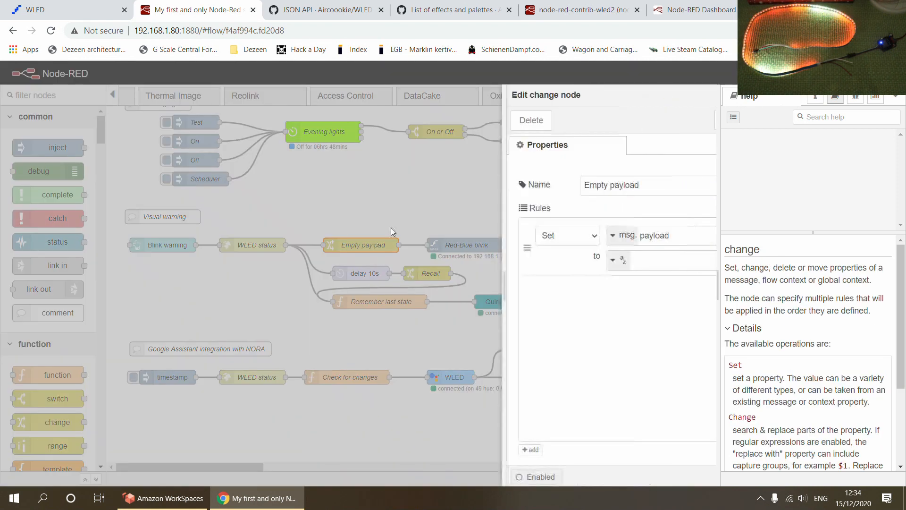
pyautogui.click(634, 121)
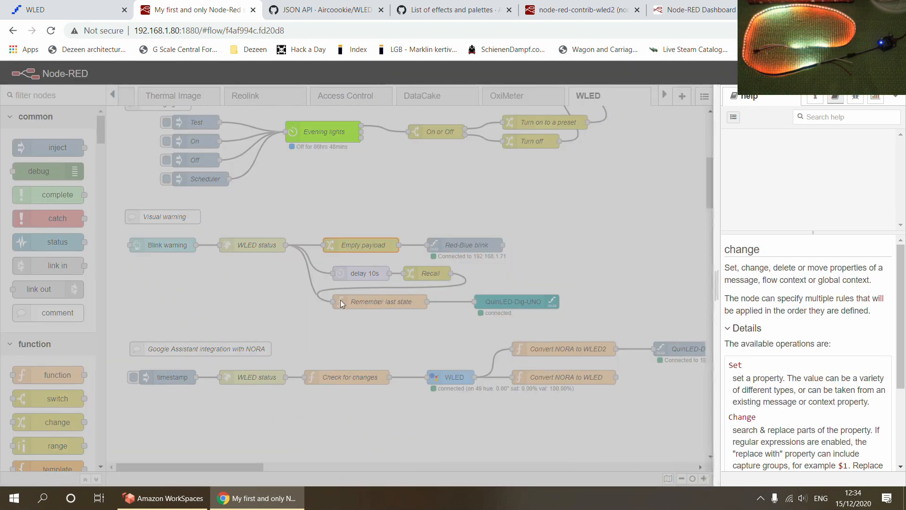
pyautogui.moveTo(411, 227); pyautogui.dragTo(538, 265)
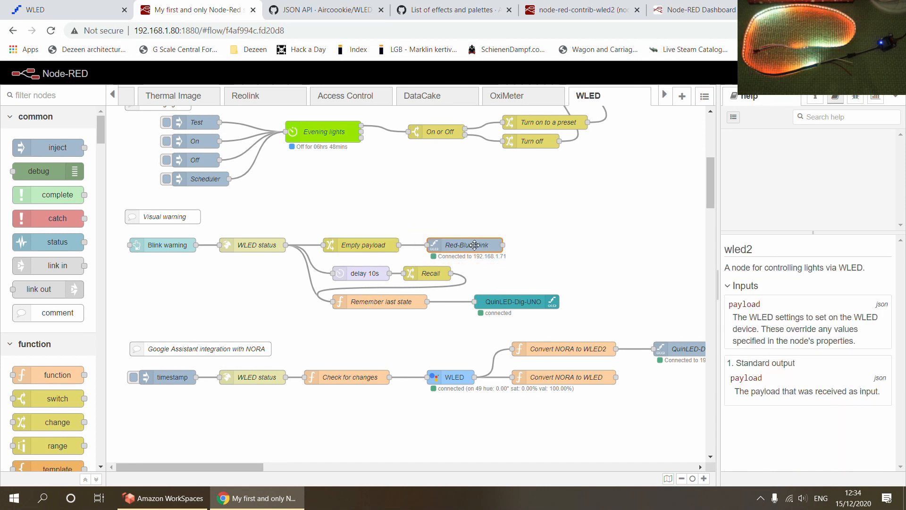
pyautogui.doubleClick(455, 244)
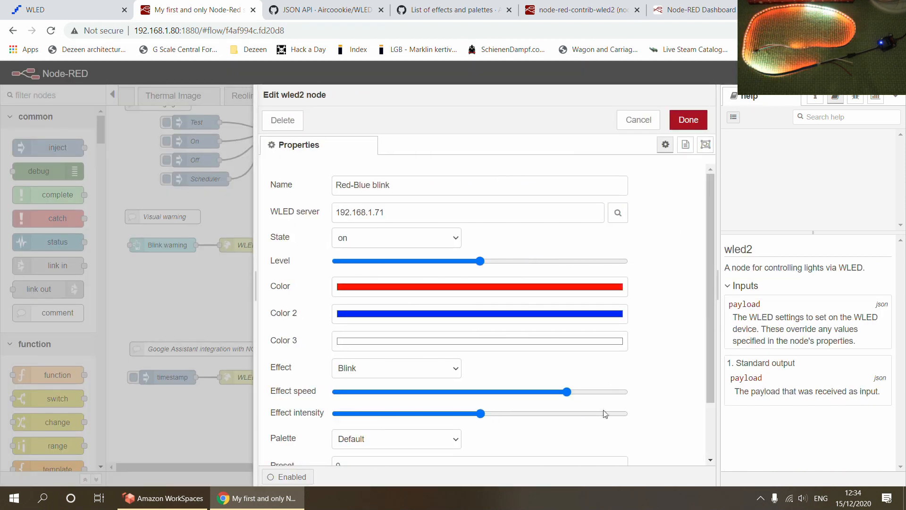
pyautogui.click(633, 131)
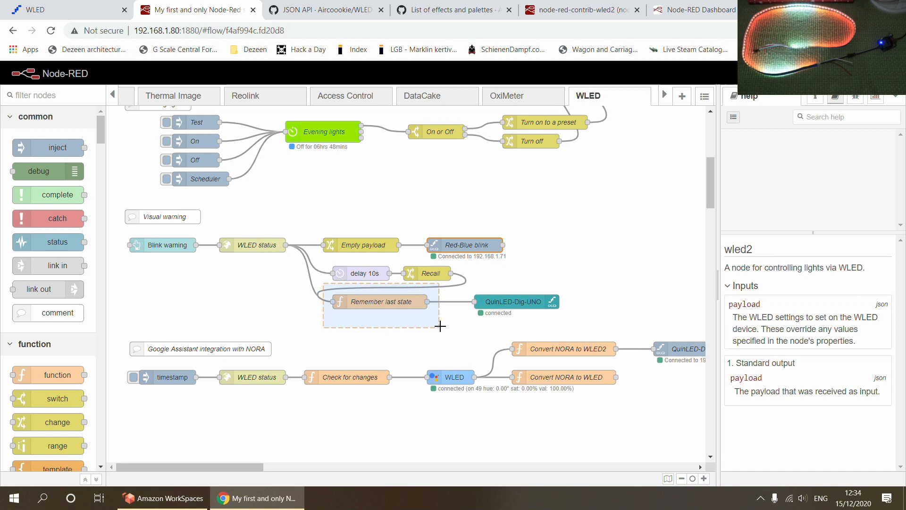
# Review the Remember last state function code, highlighting the context.get("laststate") call, and close it without changes.
pyautogui.click(389, 304)
pyautogui.doubleClick(389, 305)
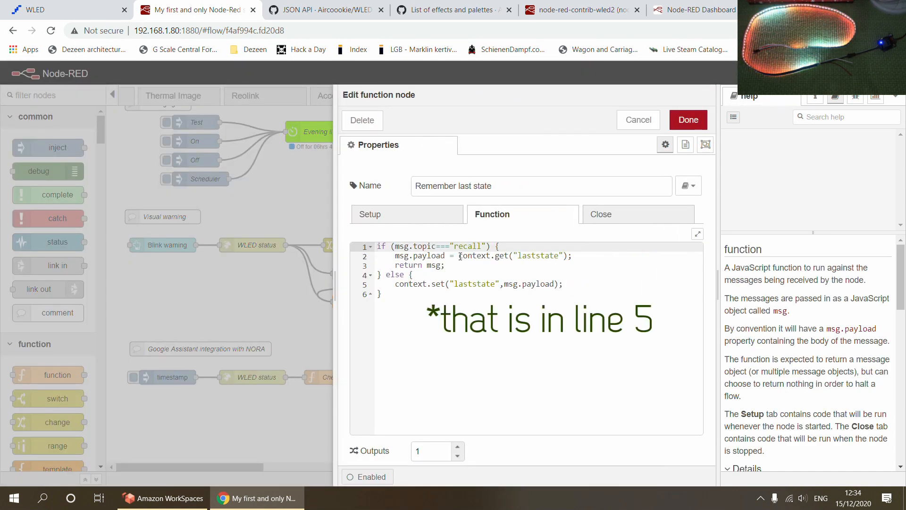
pyautogui.moveTo(459, 255); pyautogui.dragTo(571, 256)
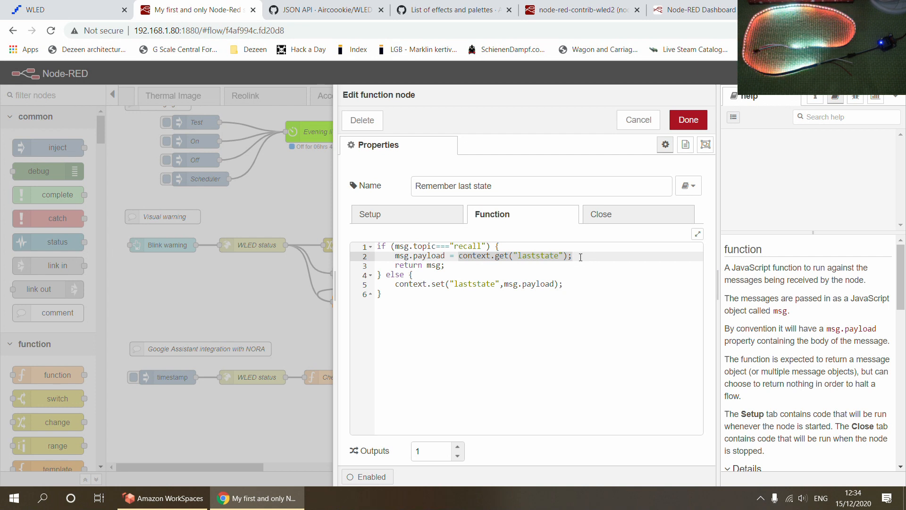
pyautogui.click(639, 119)
# Highlight the delay 10s node and review the Recall change node's msg.topic rule, closing it without changes.
pyautogui.moveTo(322, 260)
pyautogui.mouseDown()
pyautogui.moveTo(406, 293)
pyautogui.moveTo(397, 286)
pyautogui.mouseUp()
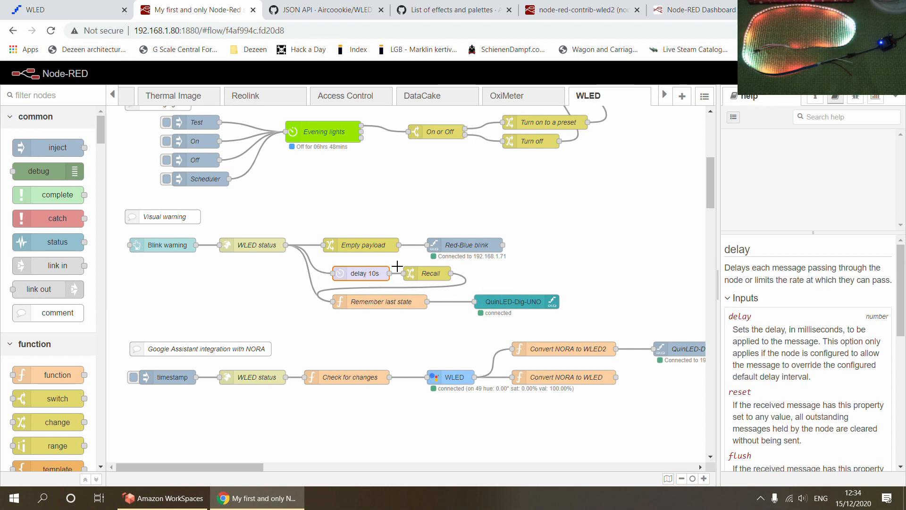
pyautogui.click(419, 273)
pyautogui.doubleClick(424, 272)
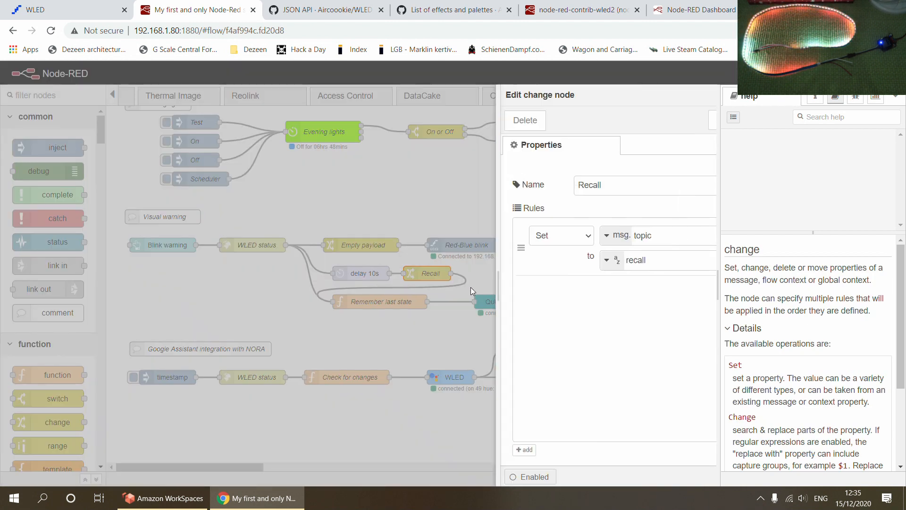
pyautogui.doubleClick(561, 260)
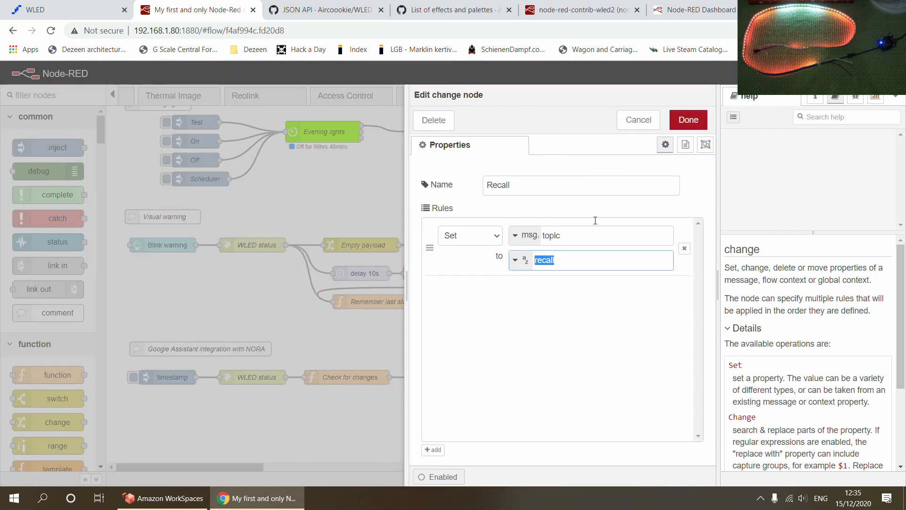
pyautogui.click(638, 120)
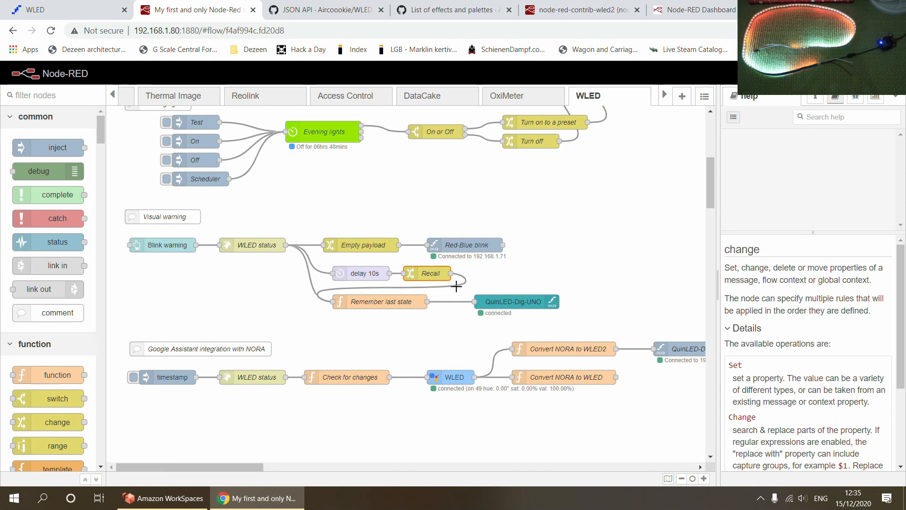
# Check the "recall" topic condition in the Remember last state function, closing it without changes.
pyautogui.doubleClick(350, 302)
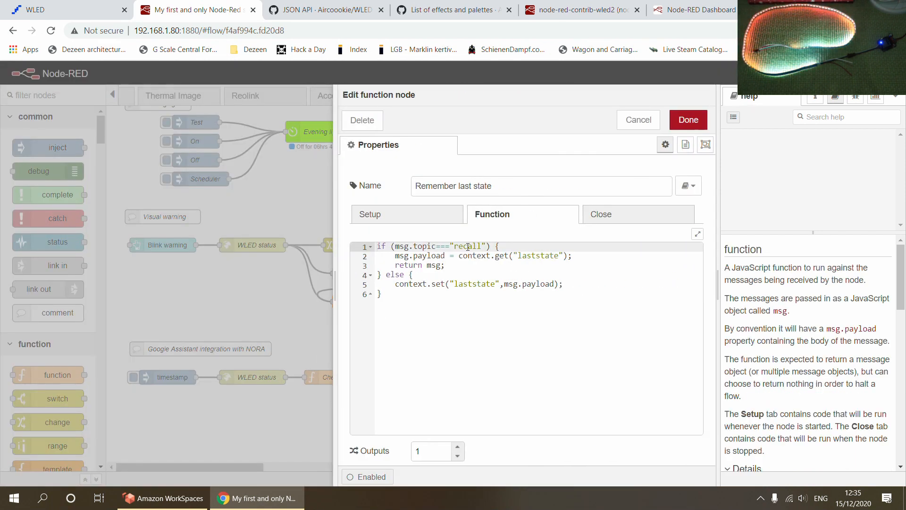
pyautogui.doubleClick(468, 247)
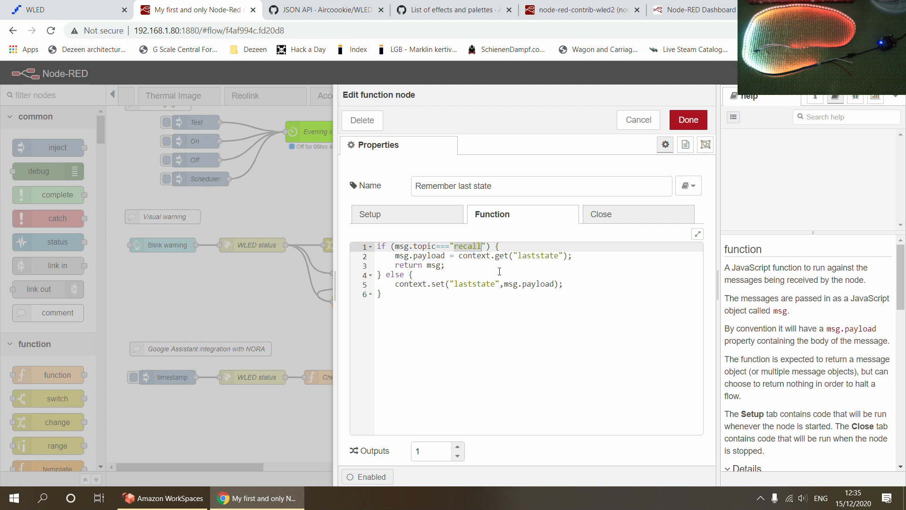
pyautogui.click(637, 121)
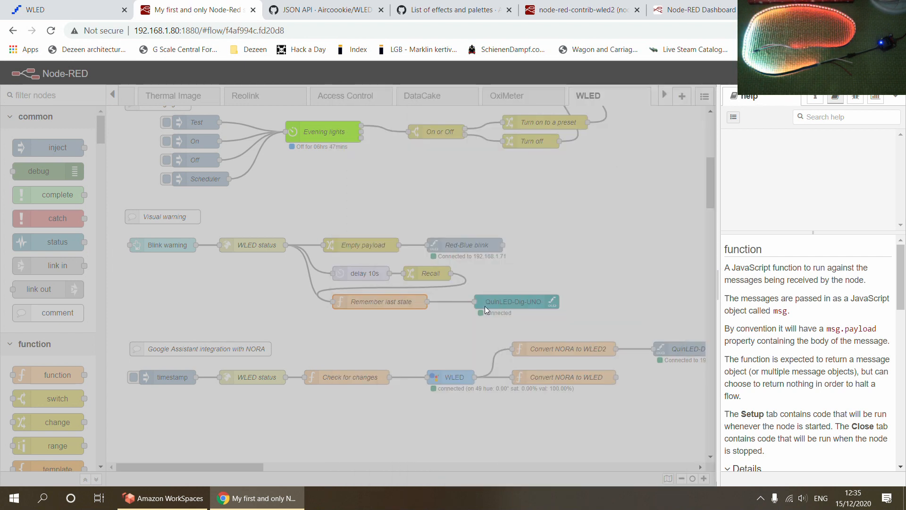
# Review the QuinLED-Dig-UNO wled node's settings without changes, and highlight the WLED status and QuinLED-Dig-UNO nodes in the Visual warning flow.
pyautogui.moveTo(486, 296); pyautogui.dragTo(588, 321)
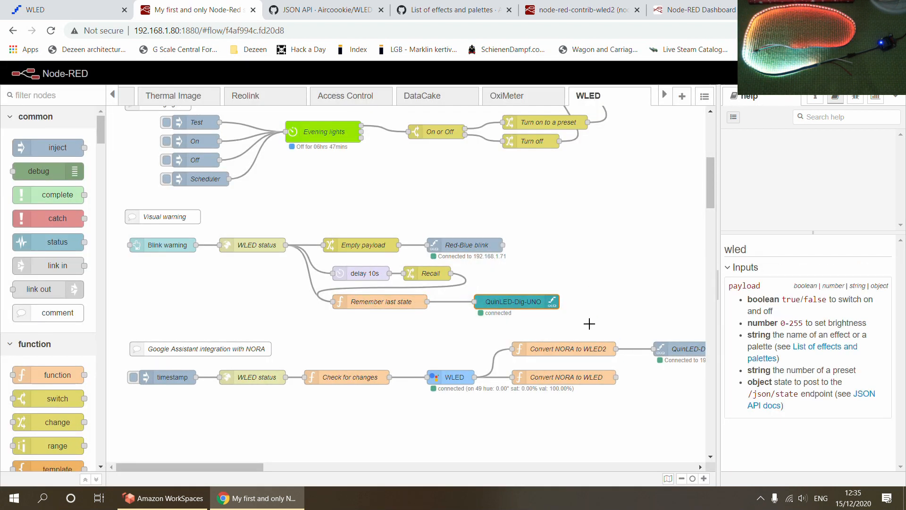
pyautogui.doubleClick(536, 300)
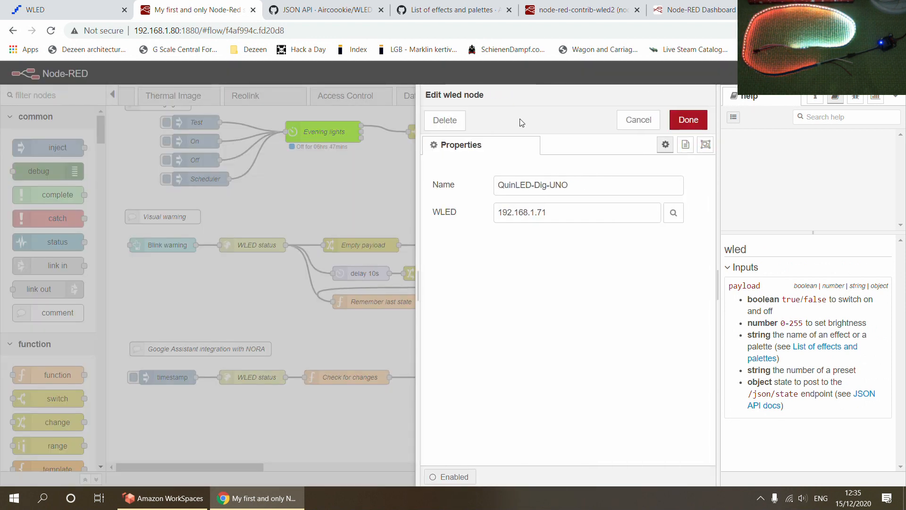
pyautogui.click(641, 120)
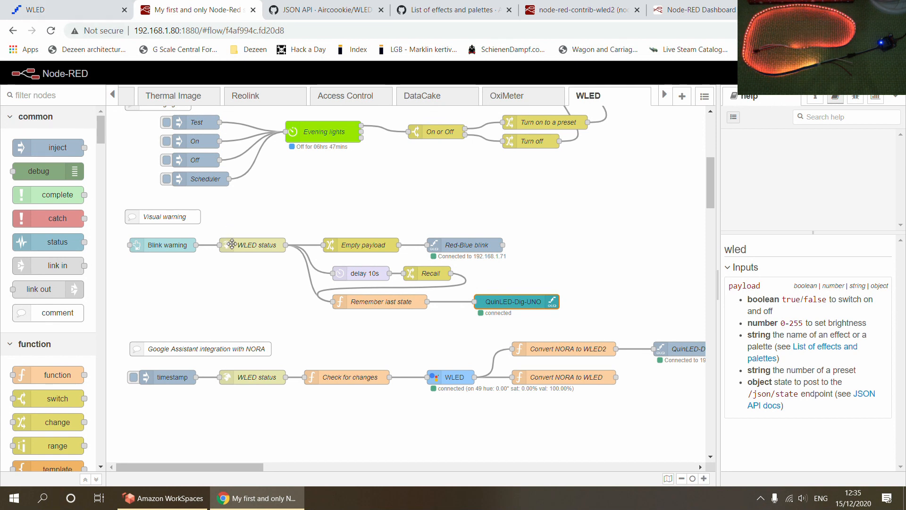
pyautogui.moveTo(217, 231); pyautogui.dragTo(301, 268)
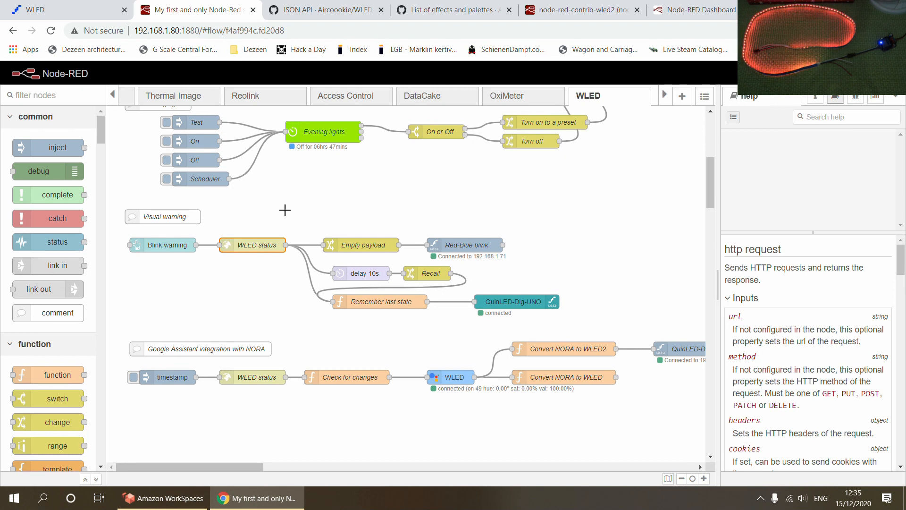
pyautogui.moveTo(467, 289); pyautogui.dragTo(576, 321)
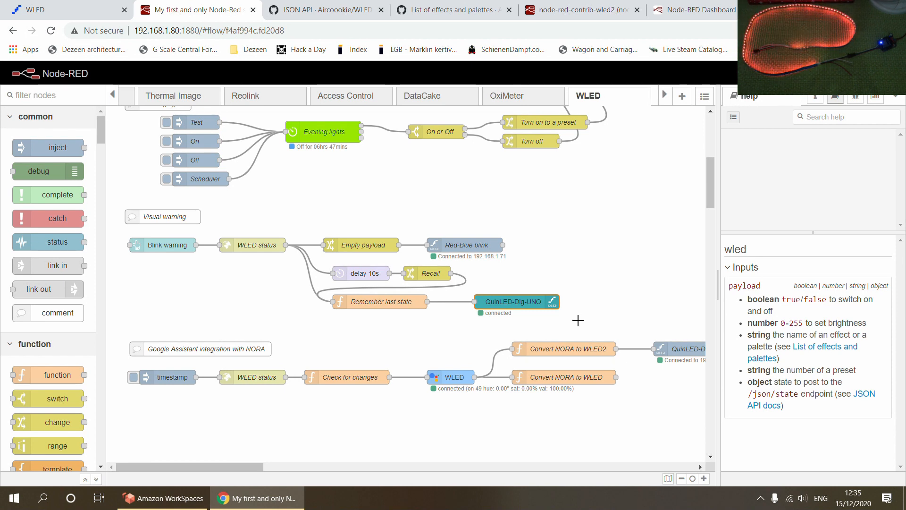
# Detach the Node-RED Dashboard into its own browser window and narrow it so it sits beside the Visual warning flow.
pyautogui.click(675, 10)
pyautogui.moveTo(679, 8); pyautogui.dragTo(398, 25)
pyautogui.doubleClick(238, 7)
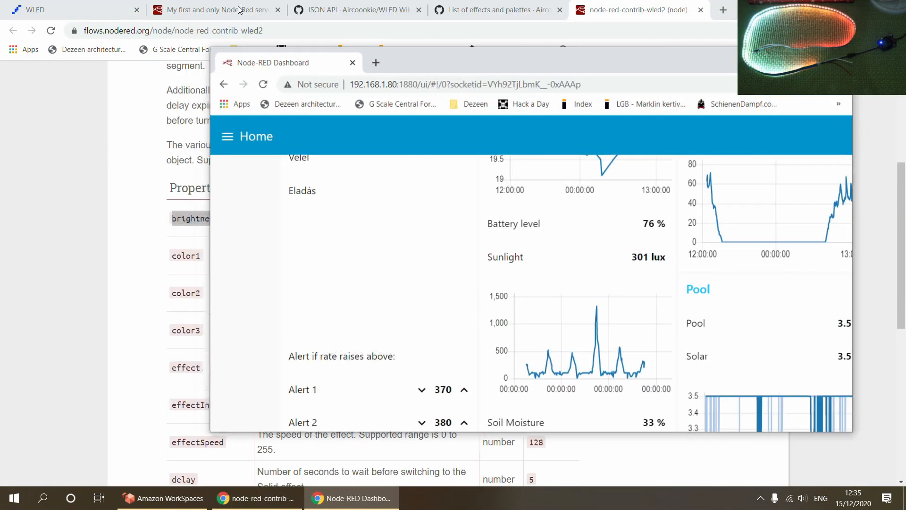
pyautogui.click(203, 9)
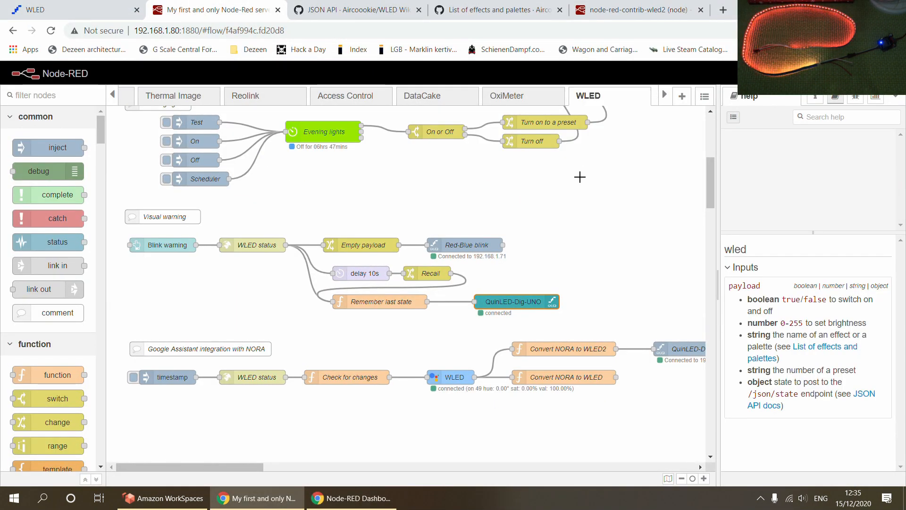
pyautogui.hotkey('alt', 'Tab')
pyautogui.moveTo(549, 78); pyautogui.dragTo(583, 93)
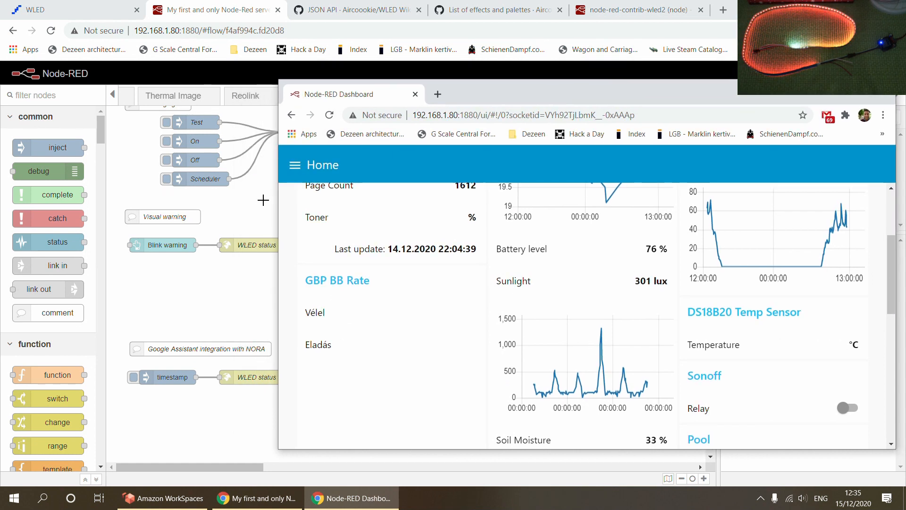
pyautogui.moveTo(276, 239); pyautogui.dragTo(535, 239)
# Trigger the Blink warning from the dashboard's WLED group and return to the flow editor.
pyautogui.scroll(-15, 760, 325)
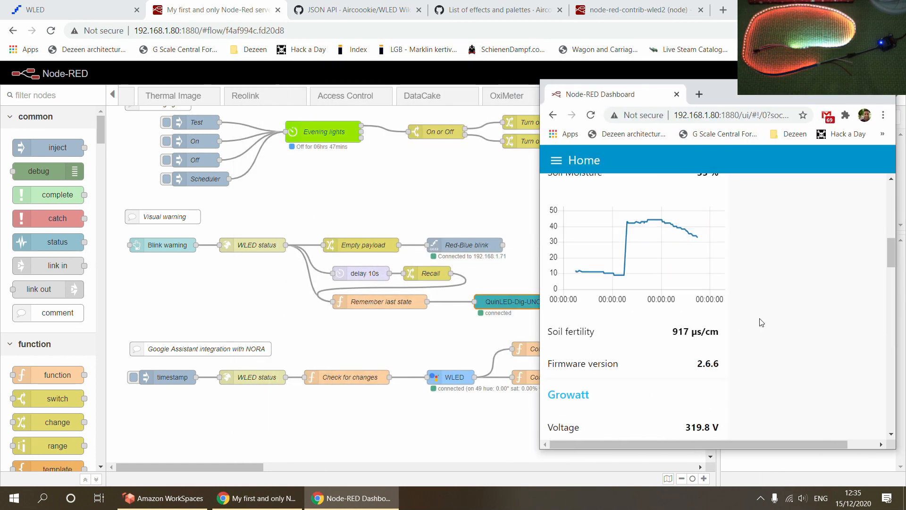
pyautogui.scroll(10, 760, 322)
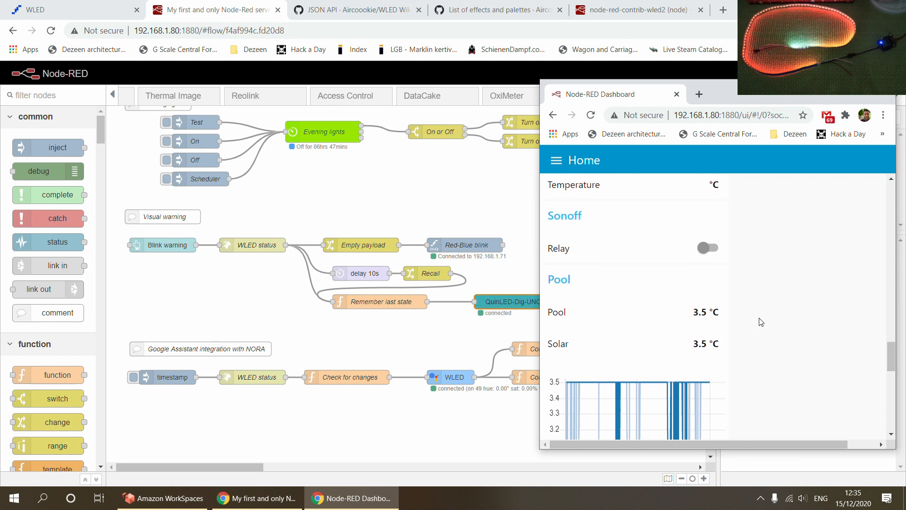
pyautogui.scroll(-15, 763, 322)
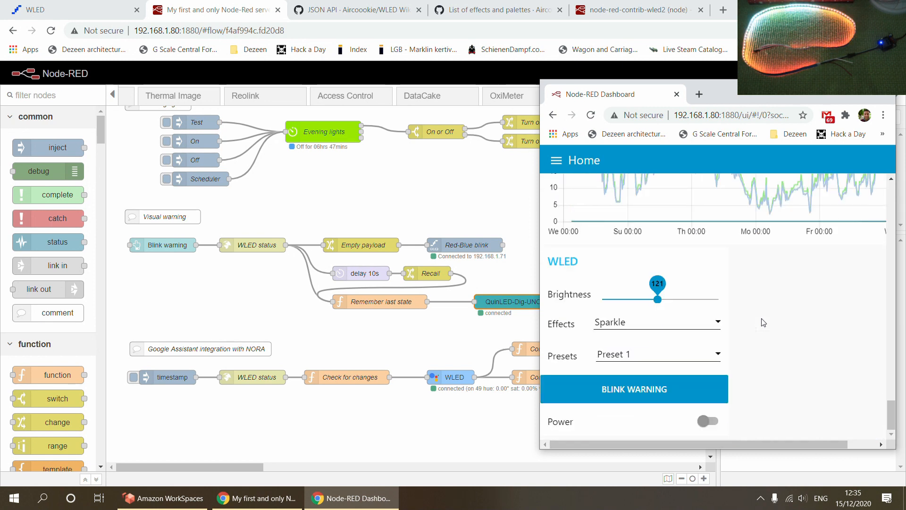
pyautogui.click(622, 392)
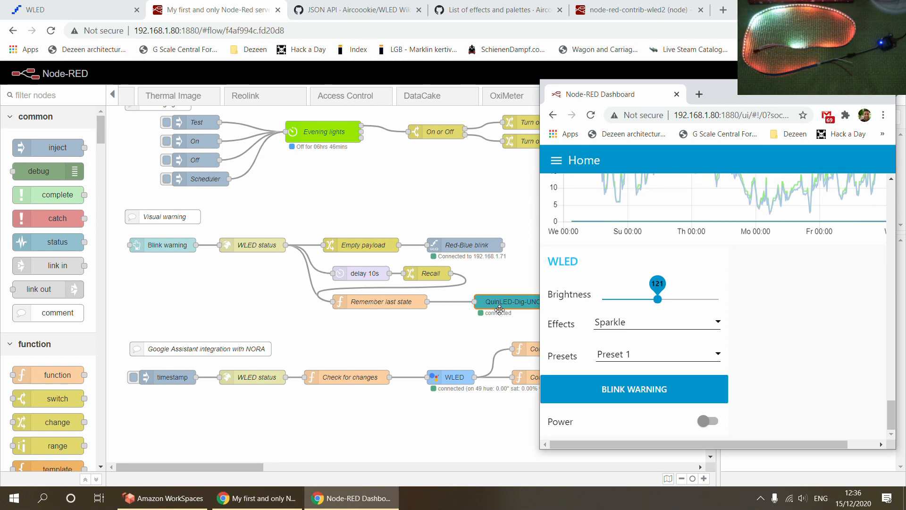
pyautogui.click(857, 96)
pyautogui.hotkey('alt', 'Tab')
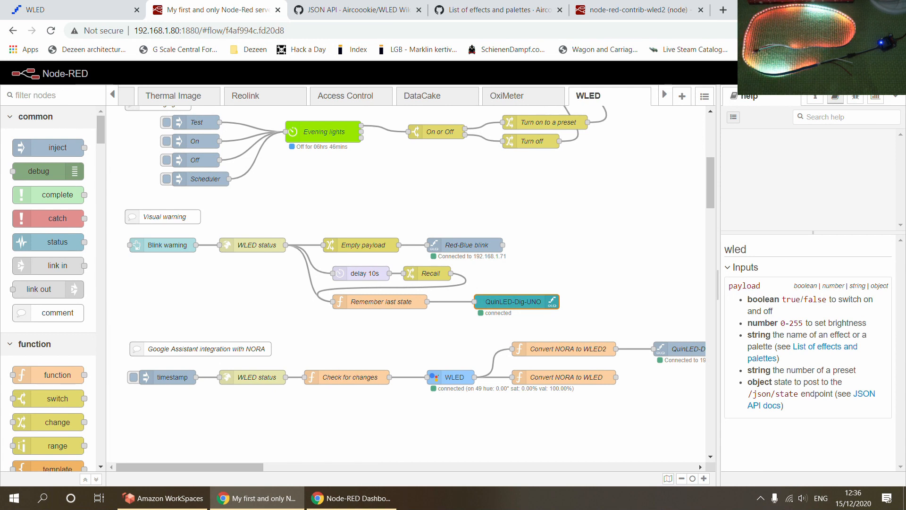
# Highlight all the nodes of the Visual warning flow, from Blink warning to QuinLED-Dig-UNO.
pyautogui.moveTo(115, 229); pyautogui.dragTo(634, 326)
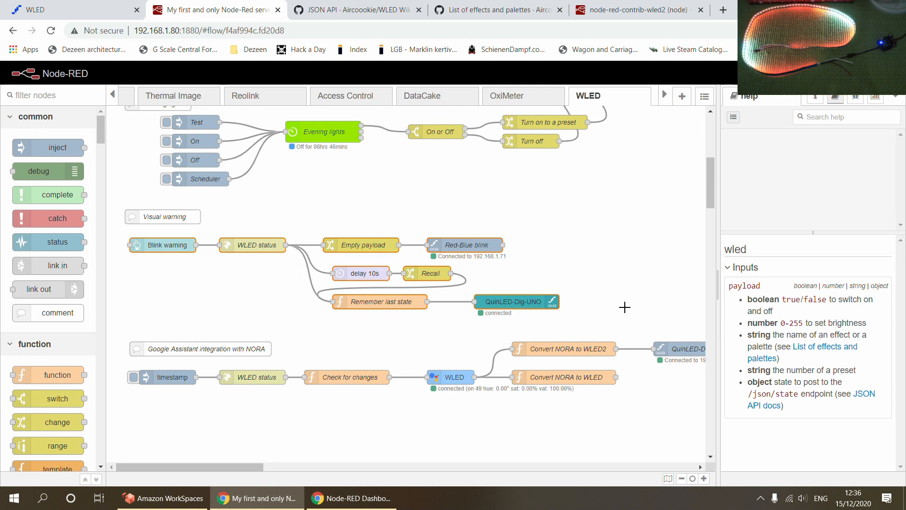
pyautogui.click(266, 274)
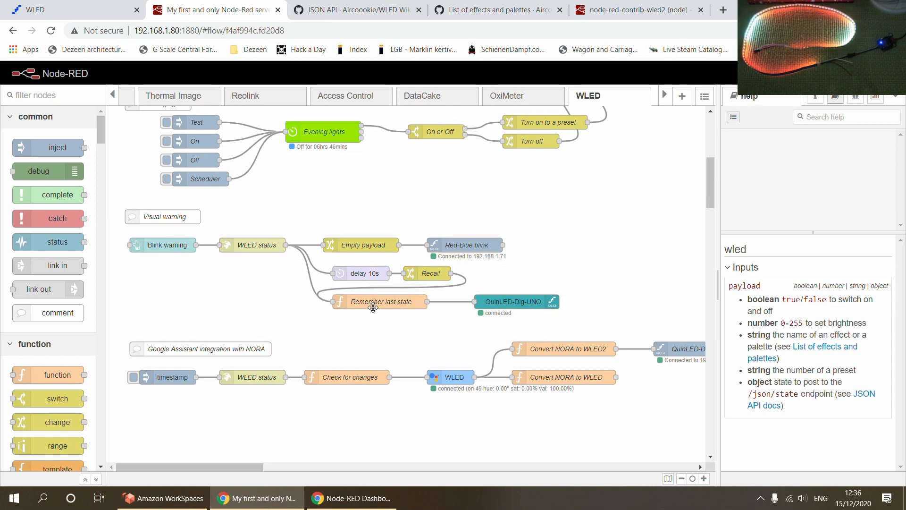
pyautogui.moveTo(117, 229); pyautogui.dragTo(585, 317)
# Review the settings of the WLED status, Red-Blue blink and QuinLED-Dig-UNO nodes in the Visual warning flow, closing each without changes.
pyautogui.click(256, 245)
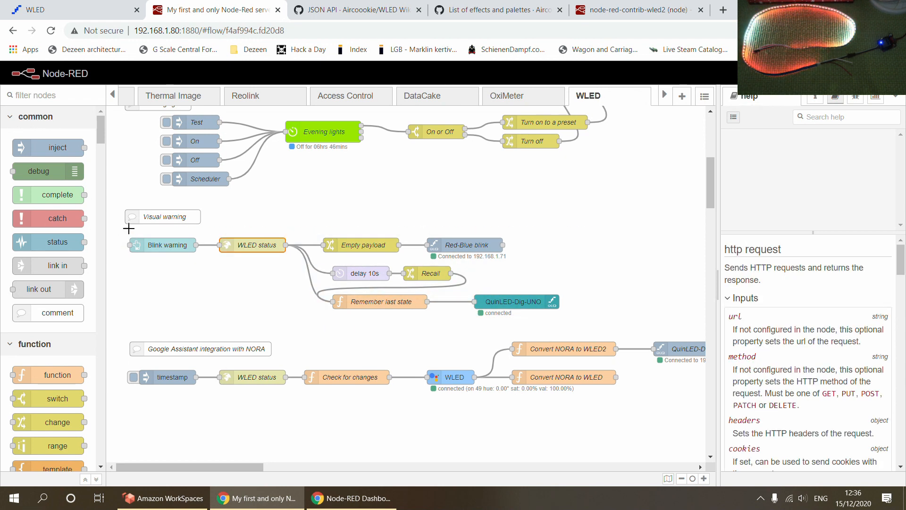
pyautogui.doubleClick(254, 245)
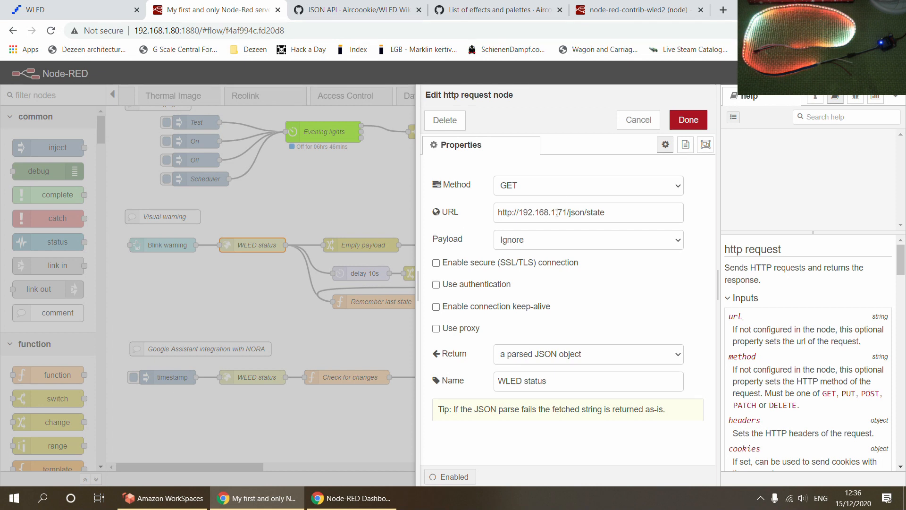
pyautogui.click(638, 120)
pyautogui.doubleClick(458, 242)
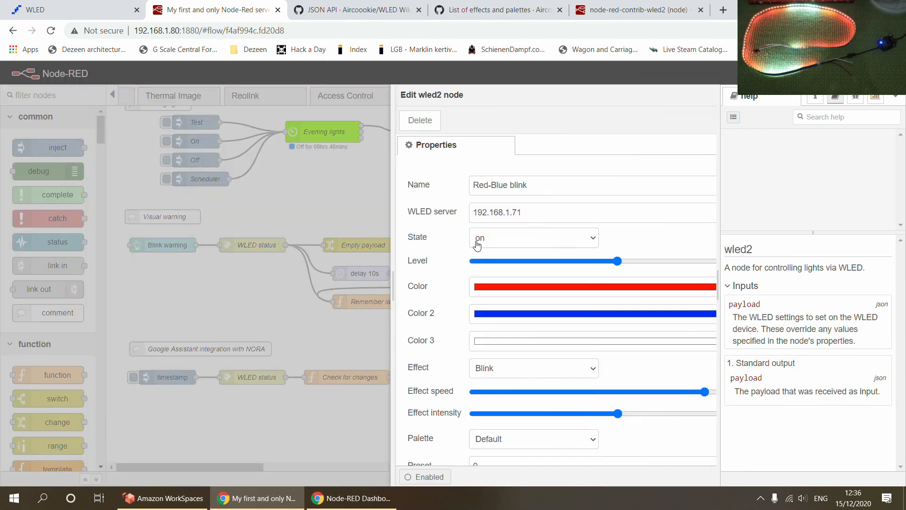
pyautogui.click(641, 122)
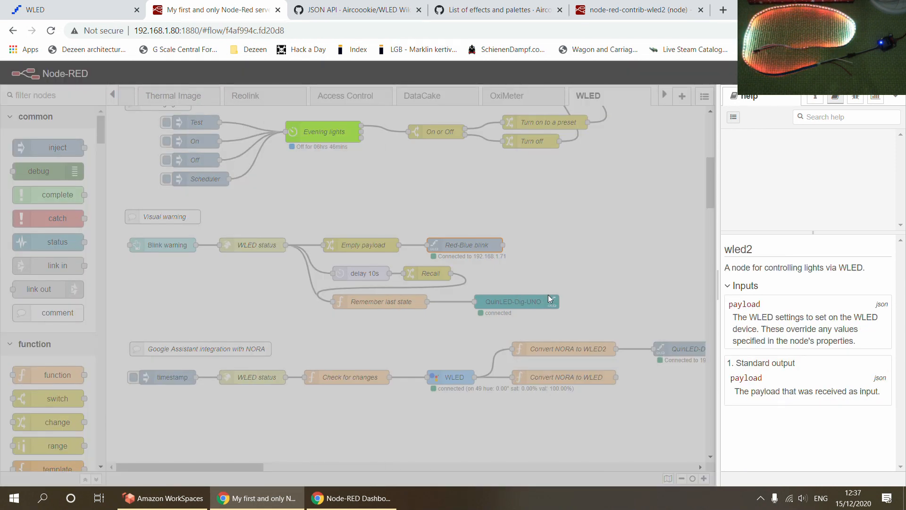
pyautogui.doubleClick(518, 214)
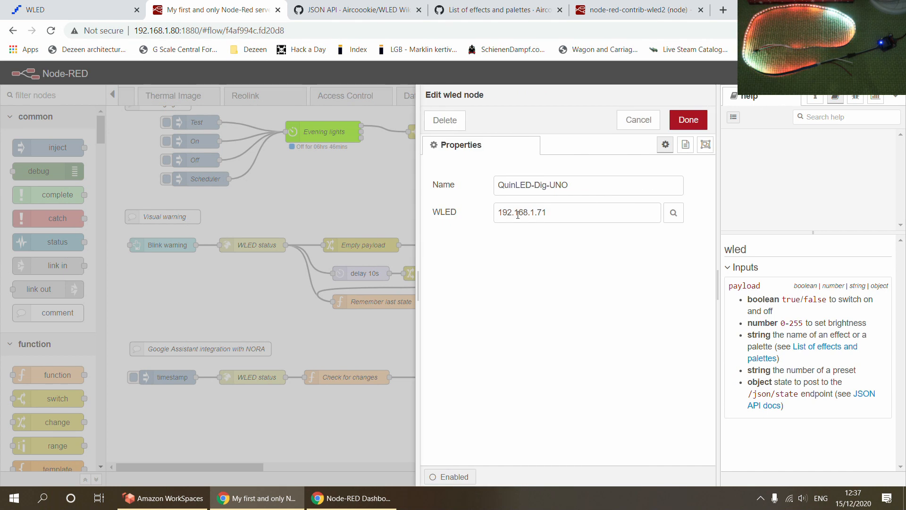
pyautogui.click(635, 119)
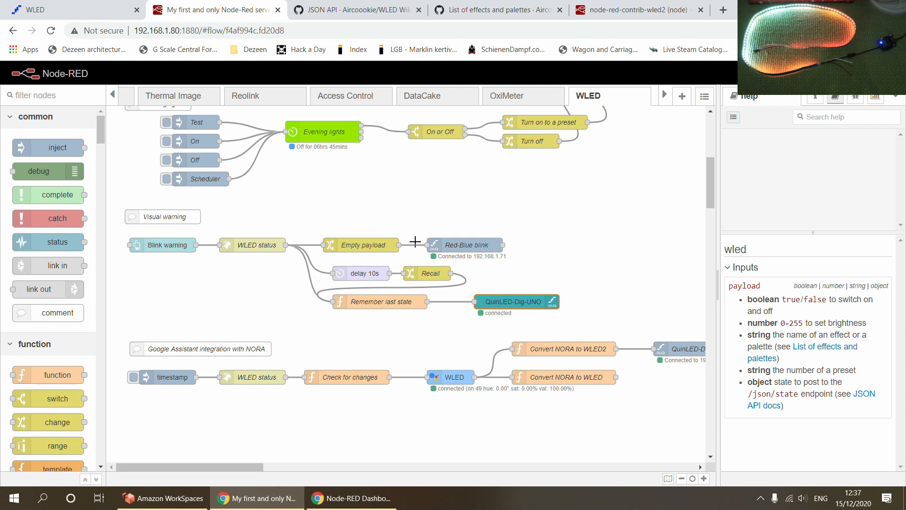
# Examine the Alexa Voice Assistant section of WLED's Sync Interfaces settings and return to the WLED main page without saving.
pyautogui.scroll(-1, 413, 240)
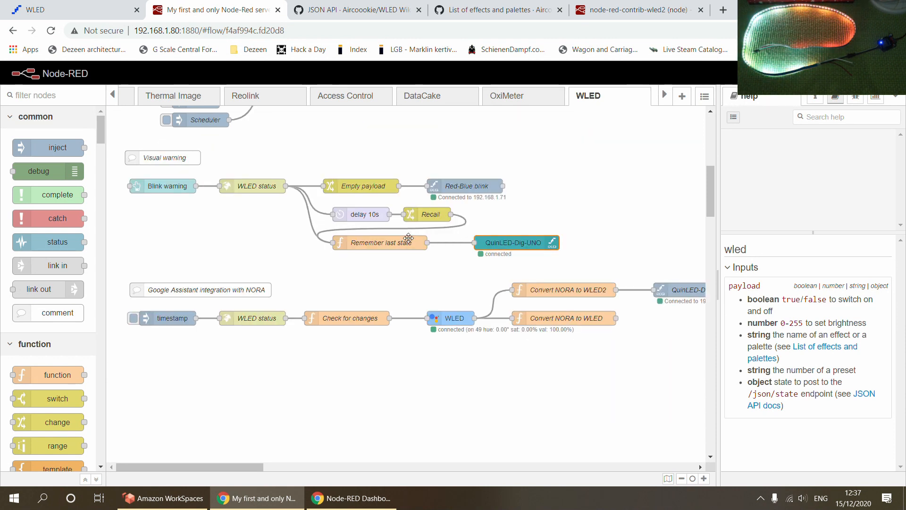
pyautogui.click(71, 9)
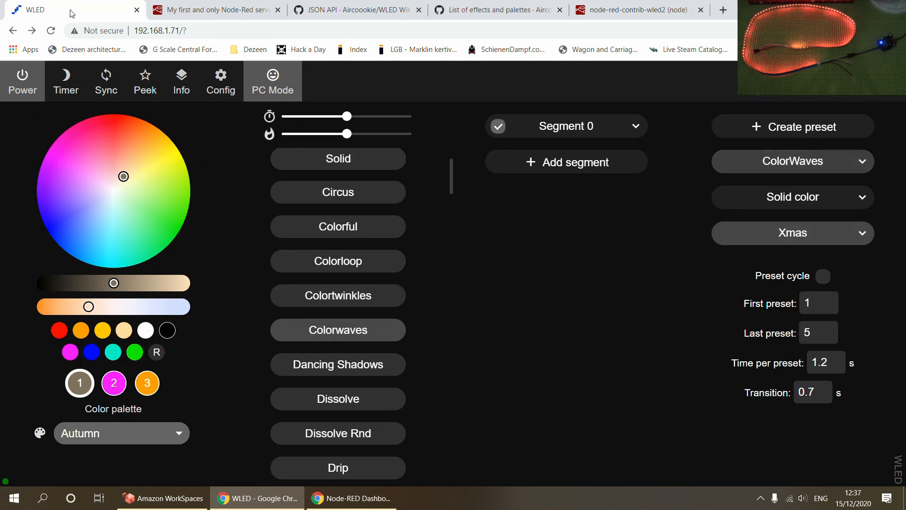
pyautogui.click(222, 88)
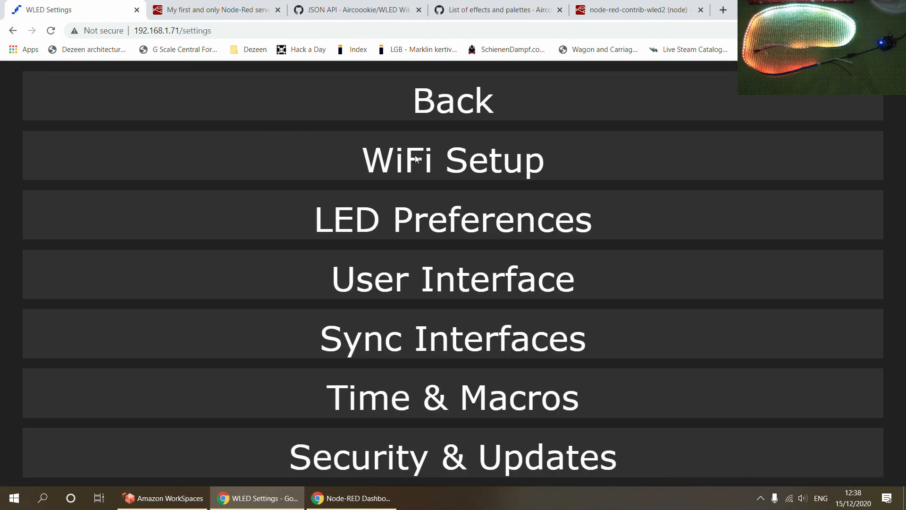
pyautogui.click(450, 349)
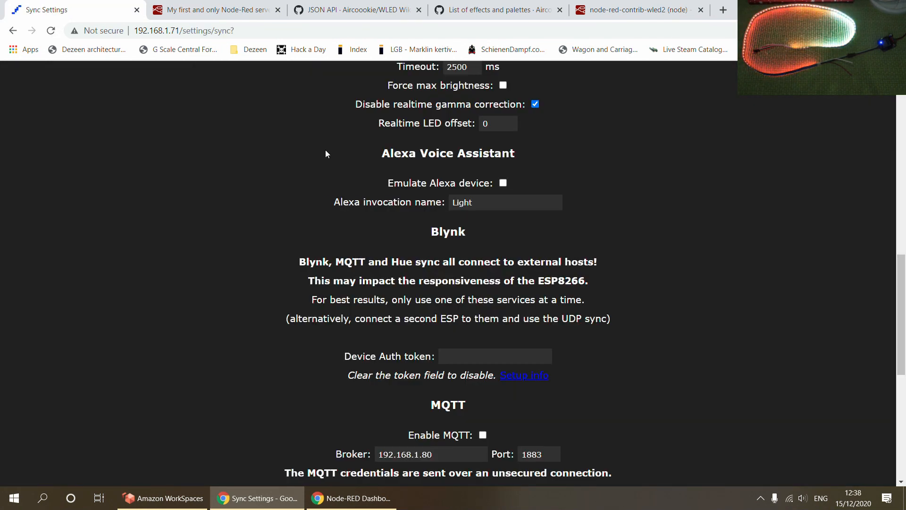
pyautogui.moveTo(325, 150); pyautogui.dragTo(590, 209)
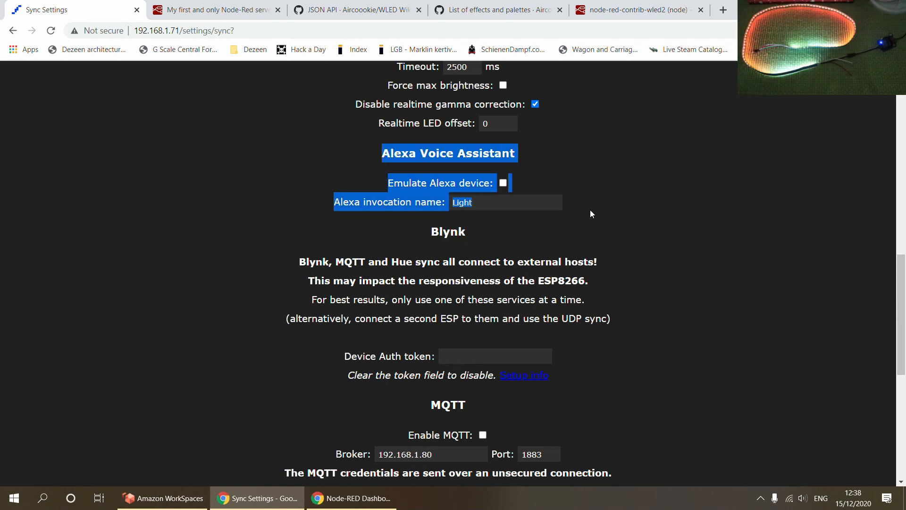
pyautogui.click(429, 182)
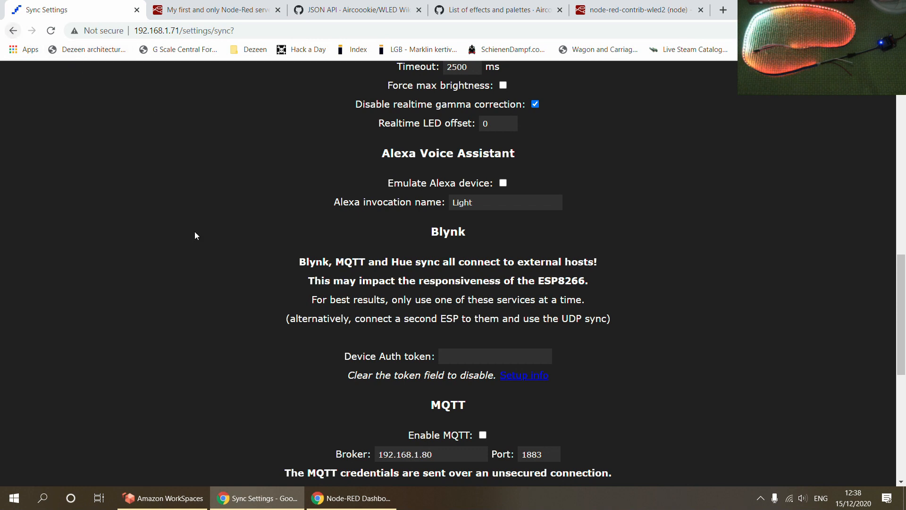
pyautogui.scroll(10, 282, 178)
pyautogui.click(424, 81)
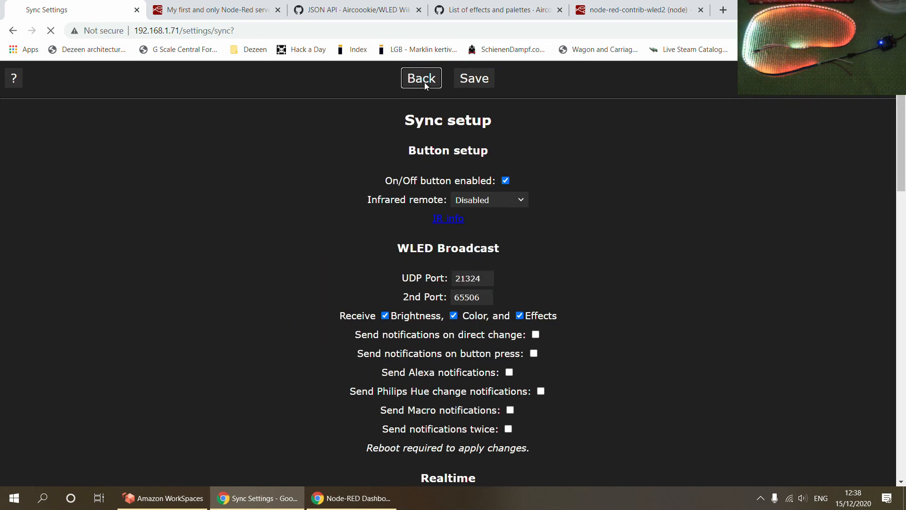
pyautogui.click(425, 85)
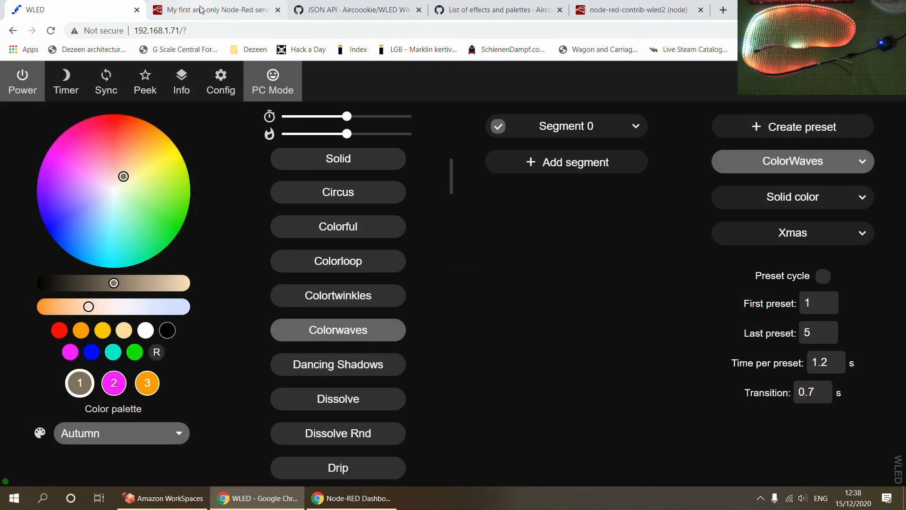
# Go back to the Node-RED flow editor and highlight the Google Assistant integration with NORA flow, singling out its WLED light node.
pyautogui.click(220, 10)
pyautogui.moveTo(121, 265); pyautogui.dragTo(667, 350)
pyautogui.click(650, 367)
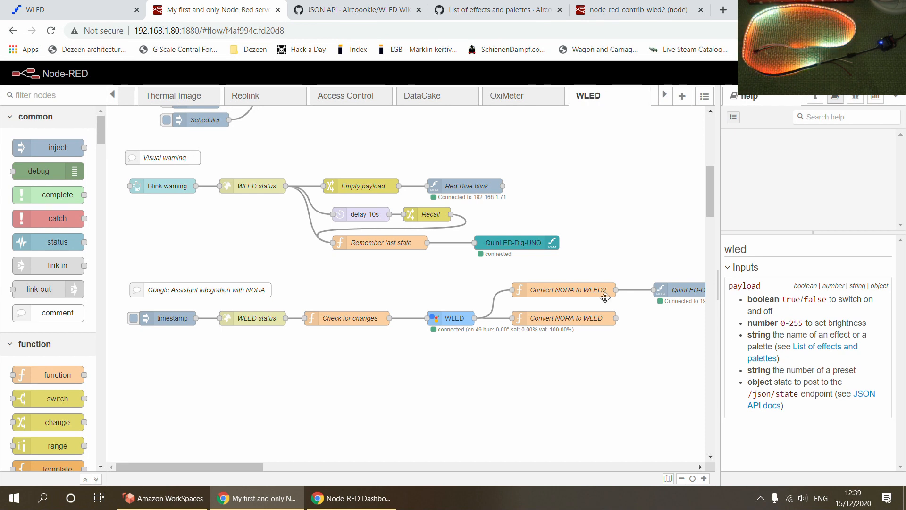
pyautogui.moveTo(414, 293); pyautogui.dragTo(482, 355)
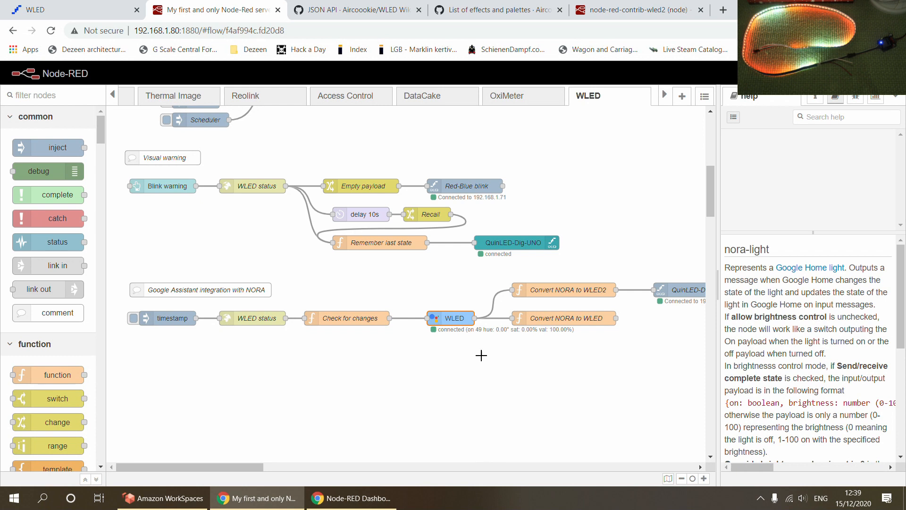
# Review the NORA WLED light node's settings in a widened dialog, highlighting the light name and room hint, and accept the dialog.
pyautogui.doubleClick(449, 317)
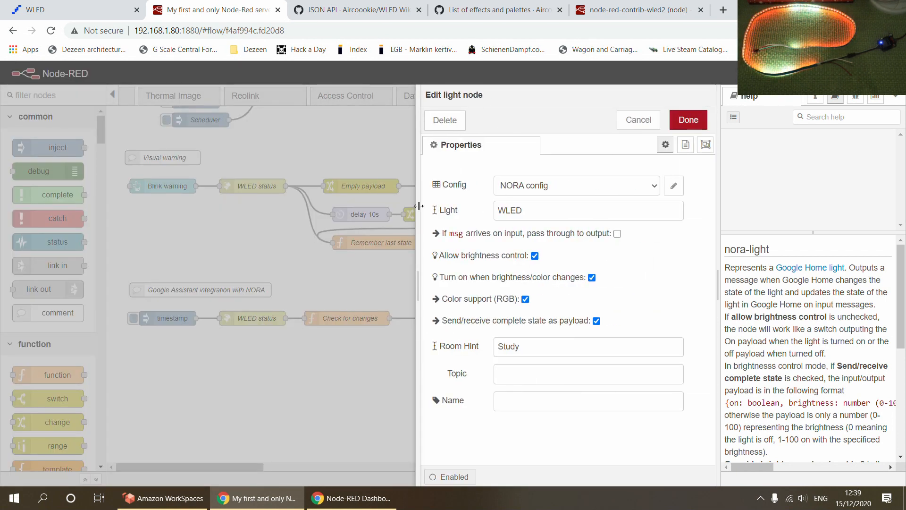
pyautogui.moveTo(415, 220); pyautogui.dragTo(238, 221)
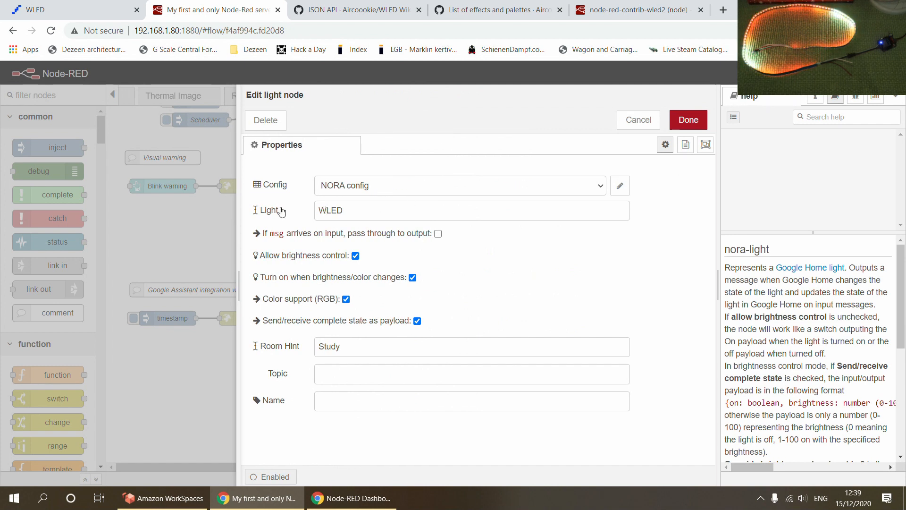
pyautogui.doubleClick(307, 210)
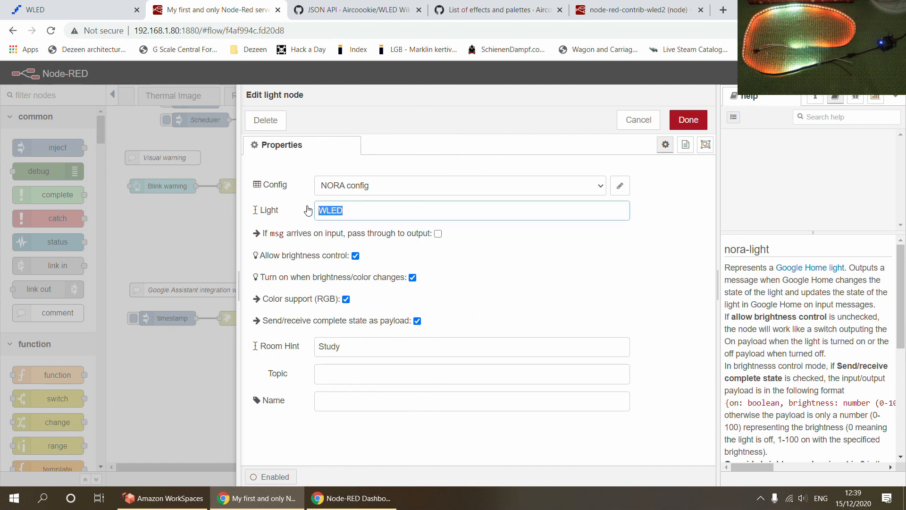
pyautogui.doubleClick(356, 345)
pyautogui.click(344, 347)
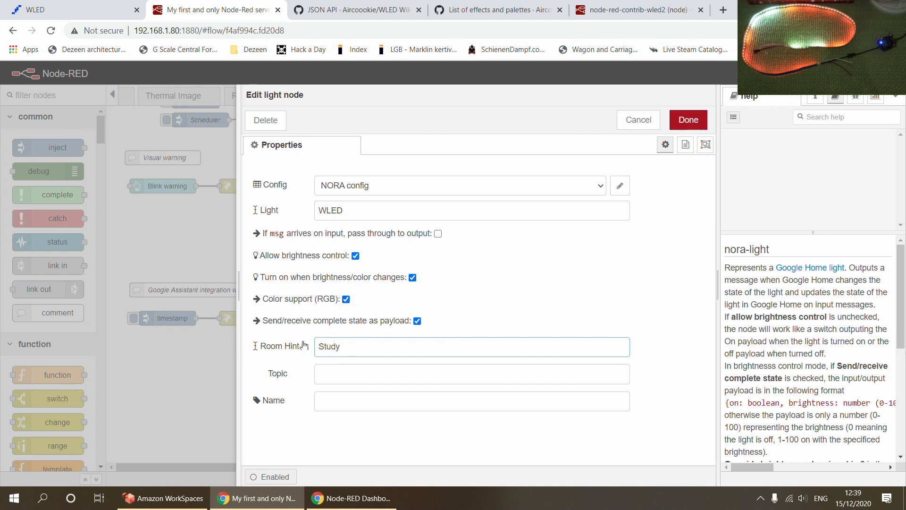
pyautogui.hotkey('ctrl', 'Return')
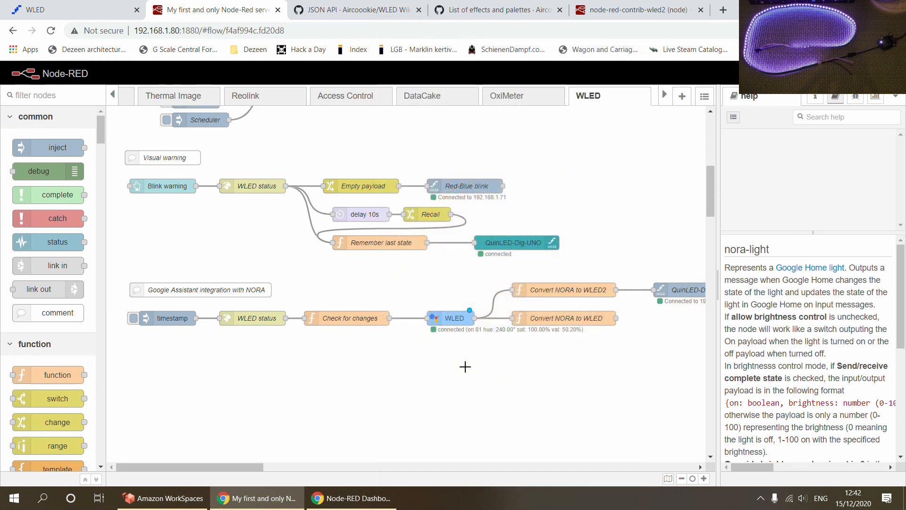
# Highlight the output end of the NORA flow from the WLED light node to QuinLED-Dig-UNO, and the WLED node alone.
pyautogui.moveTo(237, 471); pyautogui.dragTo(268, 471)
pyautogui.moveTo(357, 264)
pyautogui.mouseDown()
pyautogui.moveTo(570, 334)
pyautogui.moveTo(643, 369)
pyautogui.mouseUp()
pyautogui.moveTo(319, 293); pyautogui.dragTo(346, 355)
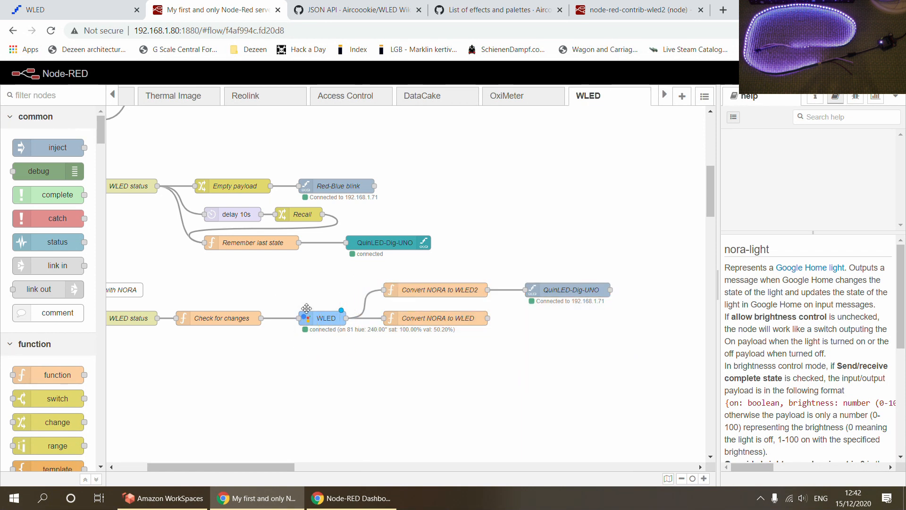
# Read through the Convert NORA to WLED2 function code and the QuinLED-Dig-UNO wled2 node's settings, closing without changes.
pyautogui.click(417, 292)
pyautogui.doubleClick(416, 291)
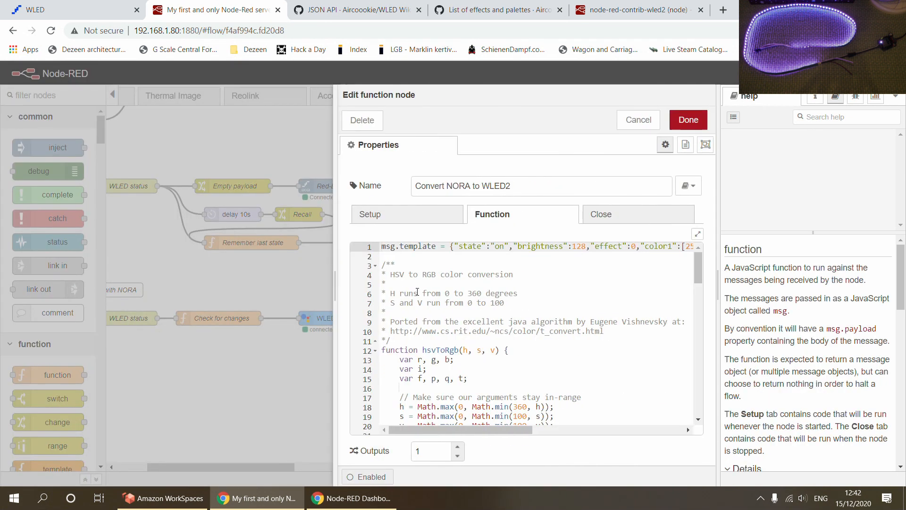
pyautogui.moveTo(335, 285); pyautogui.dragTo(146, 281)
pyautogui.scroll(-16, 482, 302)
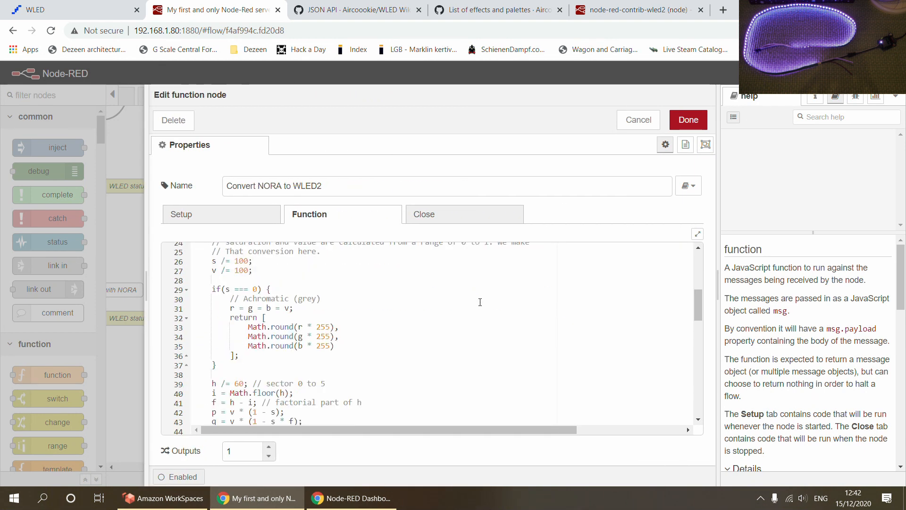
pyautogui.scroll(8, 332, 386)
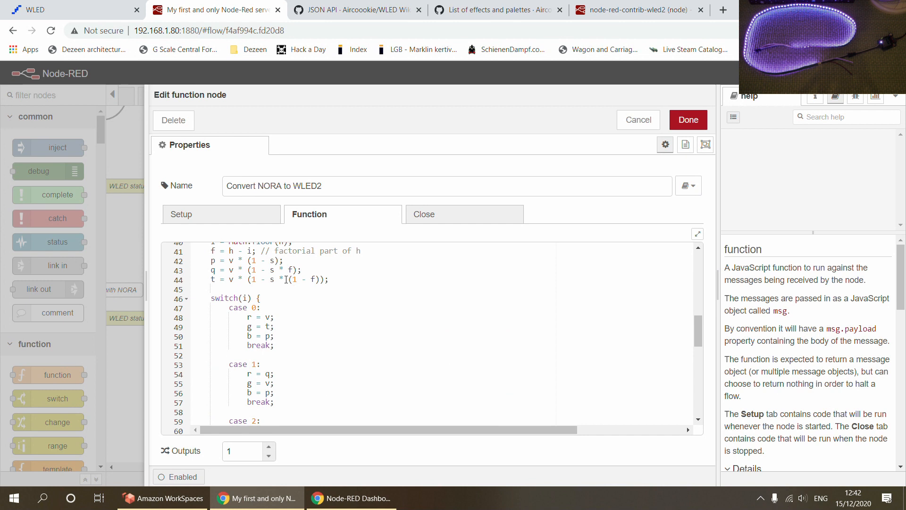
pyautogui.scroll(6, 278, 311)
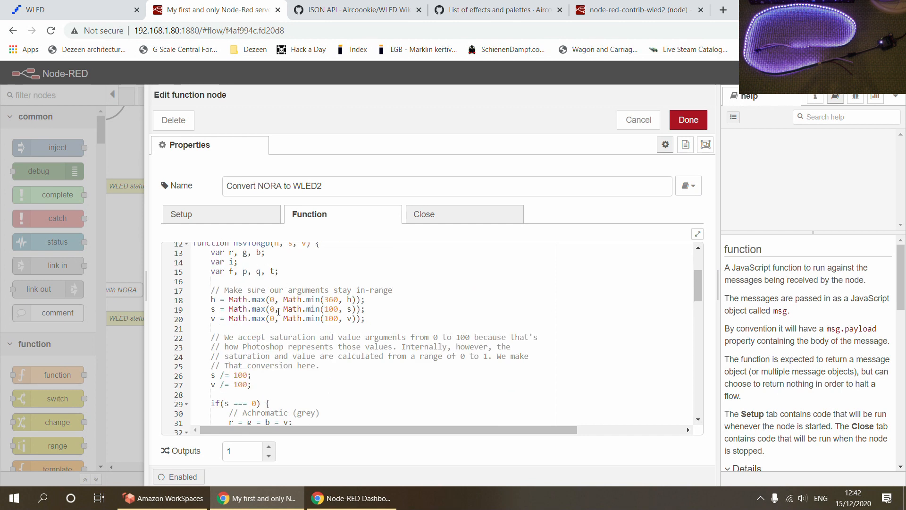
pyautogui.scroll(-15, 334, 345)
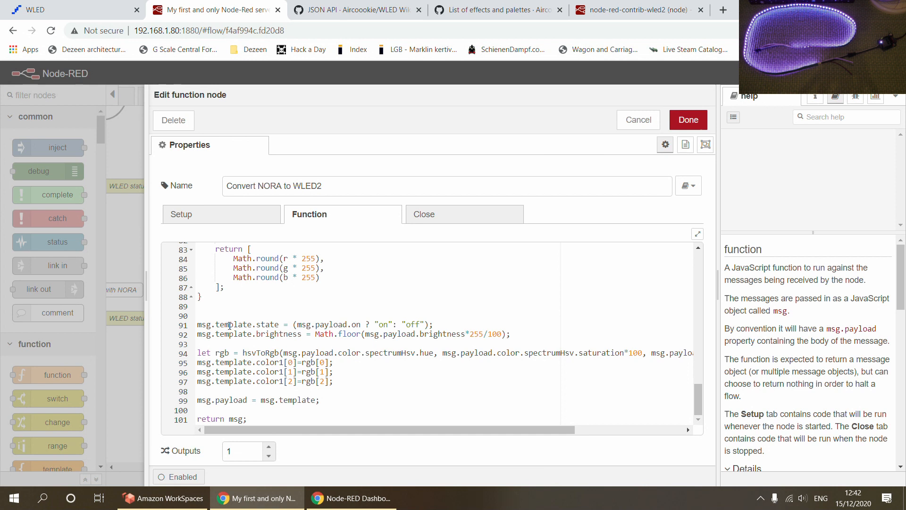
pyautogui.scroll(9, 263, 385)
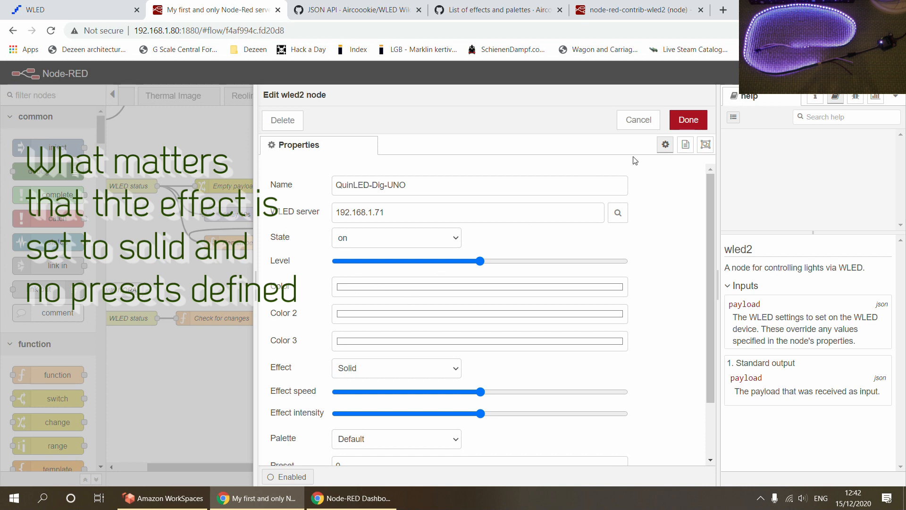
pyautogui.click(638, 120)
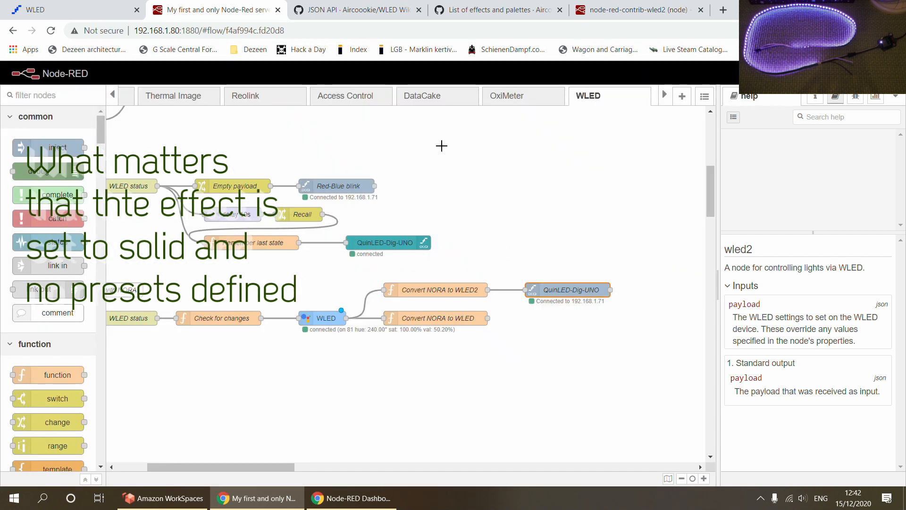
# Consult the WLED effects and palettes wiki and the node-red-contrib-wled2 property table, and return to the flow editor.
pyautogui.click(535, 16)
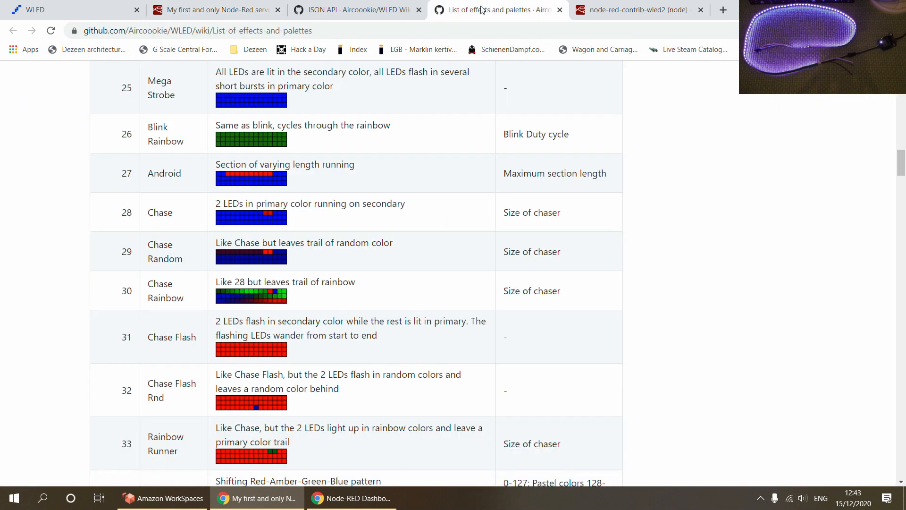
pyautogui.click(627, 10)
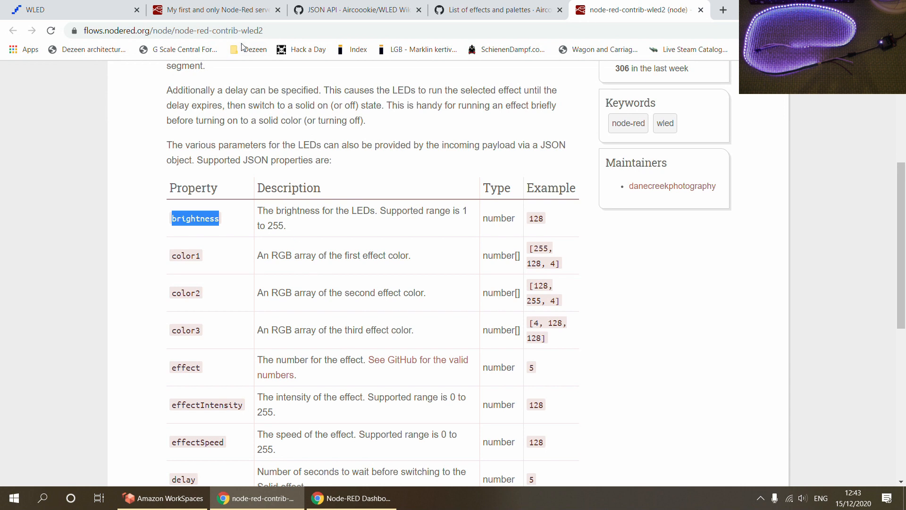
pyautogui.click(238, 15)
# Highlight the Convert NORA to WLED function node, clear the selection and return to the start of the NORA flow.
pyautogui.moveTo(378, 305); pyautogui.dragTo(543, 340)
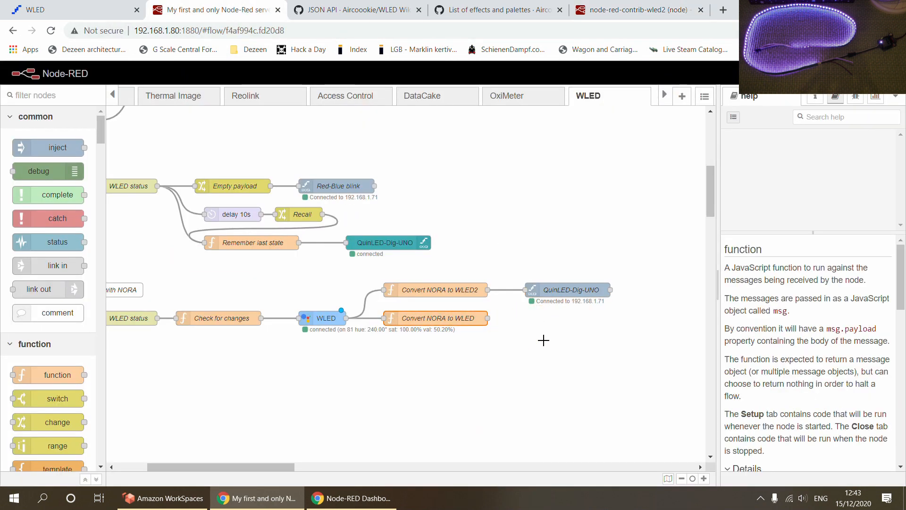
pyautogui.click(493, 330)
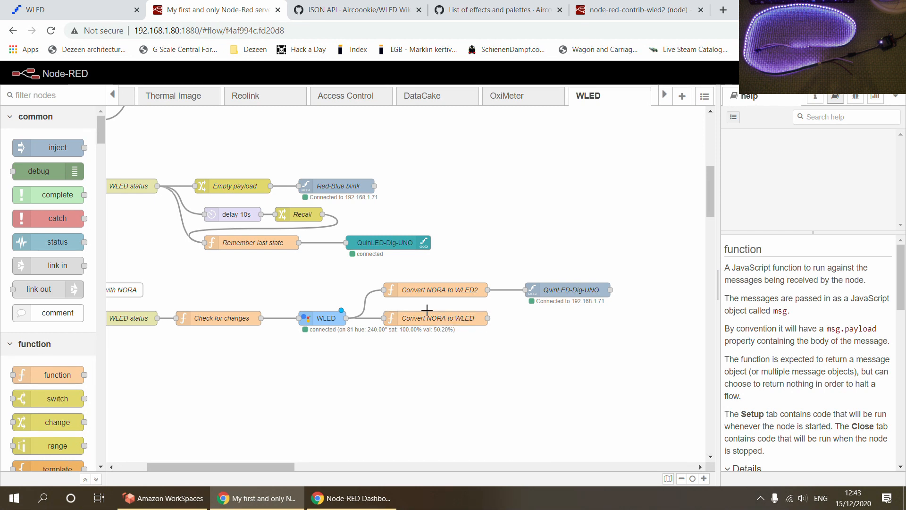
pyautogui.moveTo(287, 465); pyautogui.dragTo(283, 470)
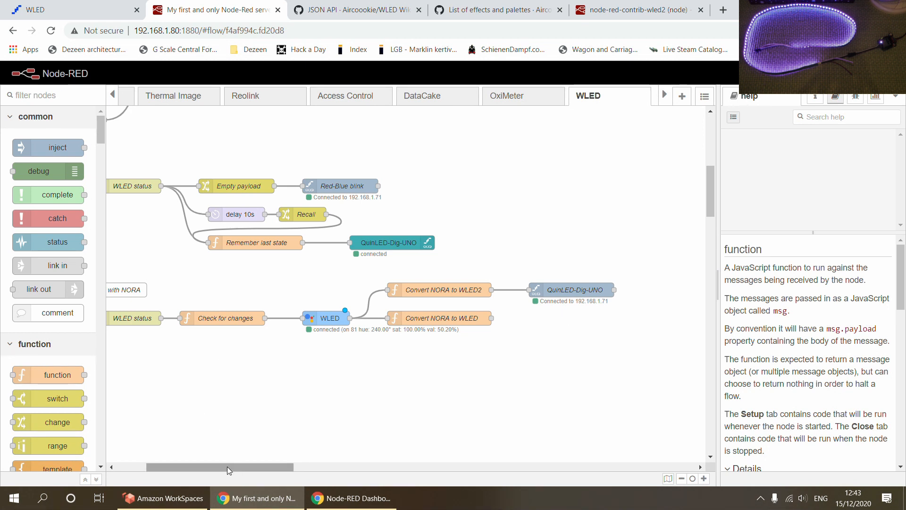
pyautogui.moveTo(228, 467); pyautogui.dragTo(197, 466)
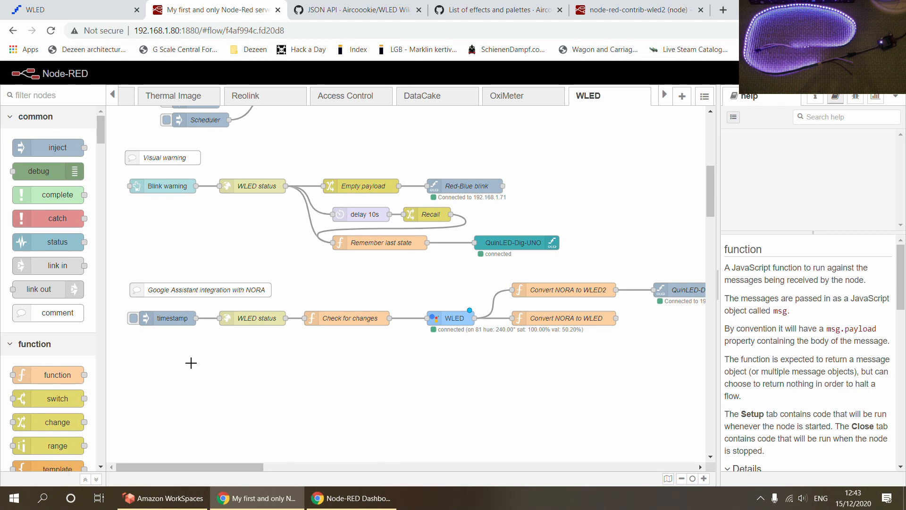
# Check the current light settings in WLED, and trigger the timestamp inject node of the NORA flow in Node-RED.
pyautogui.click(105, 16)
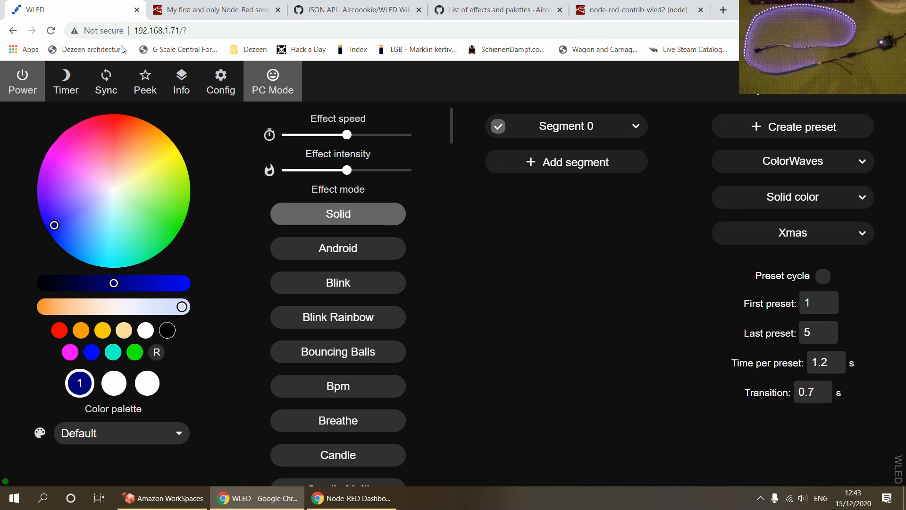
pyautogui.click(215, 10)
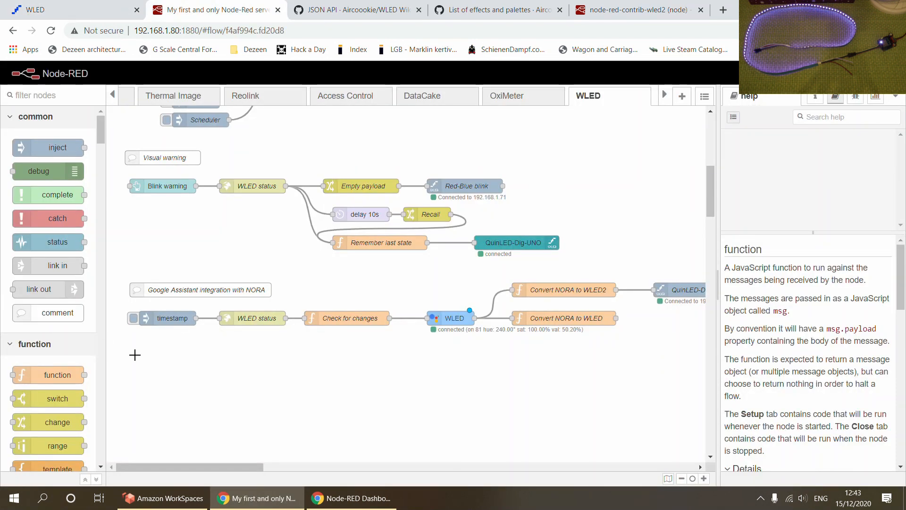
pyautogui.click(133, 318)
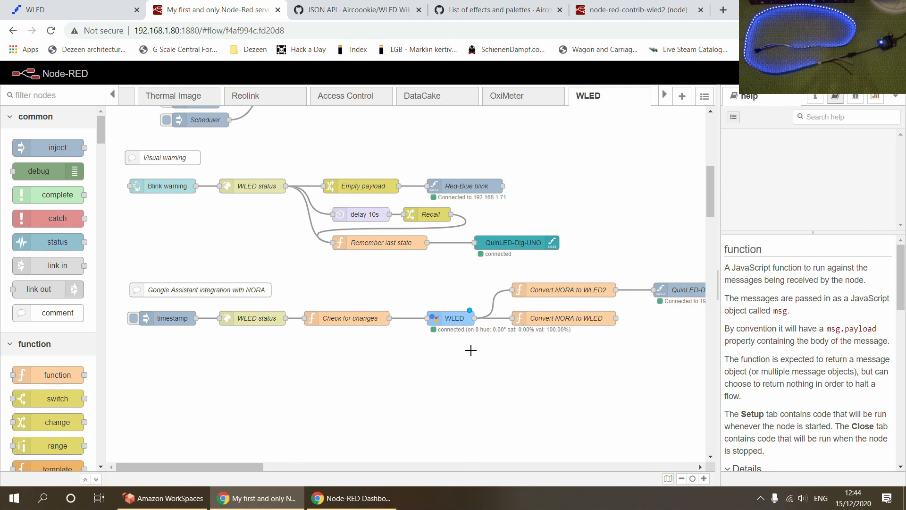
# Filter the node palette for nora and add a light node below the Google Assistant integration flow.
pyautogui.scroll(6, 479, 341)
pyautogui.scroll(-8, 478, 341)
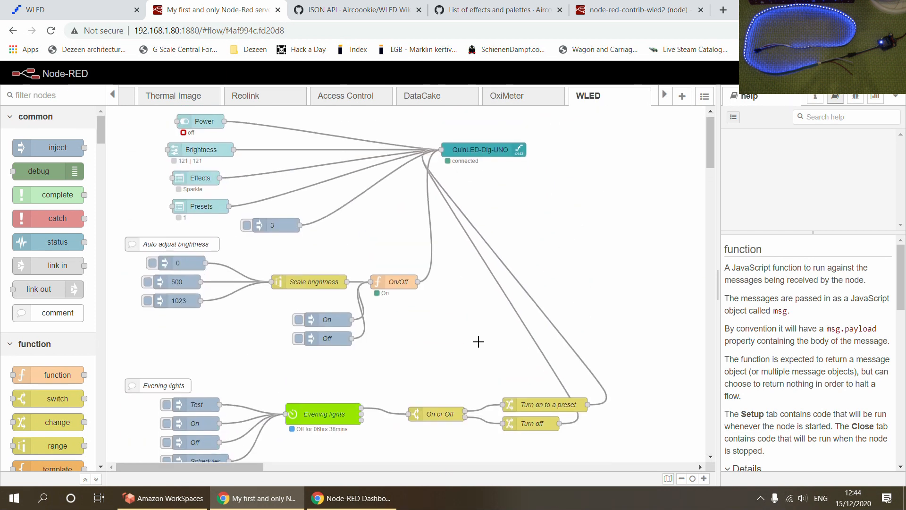
pyautogui.click(42, 95)
pyautogui.write('nora')
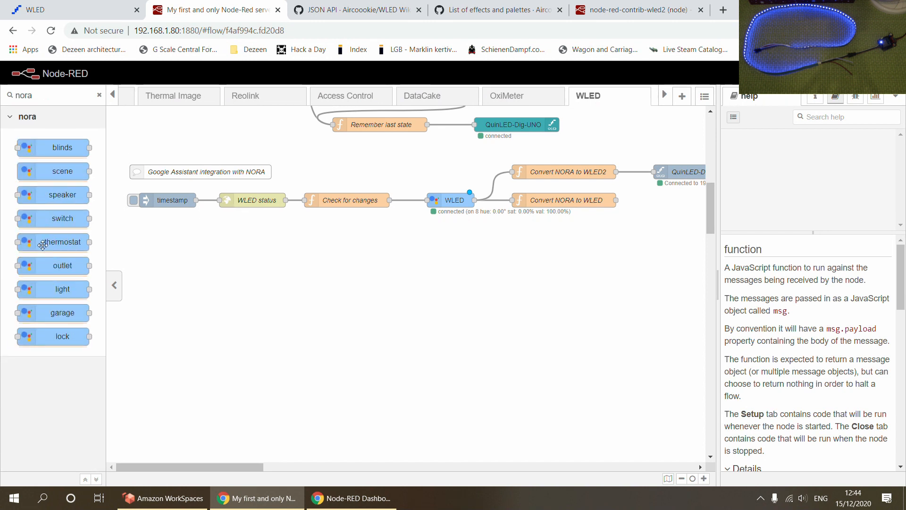
pyautogui.moveTo(48, 293); pyautogui.dragTo(325, 259)
# Disable brightness control on the new NORA light node, name the light Colorwaves and save it.
pyautogui.doubleClick(325, 259)
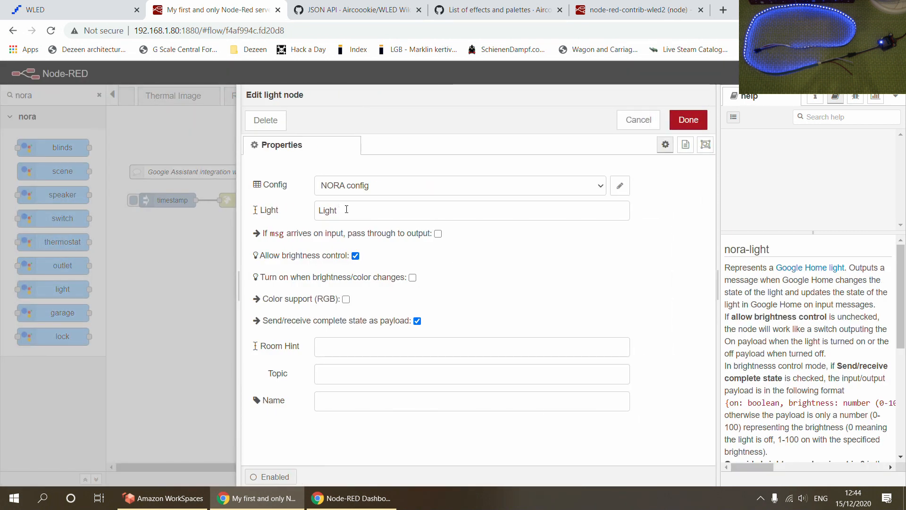
pyautogui.click(356, 255)
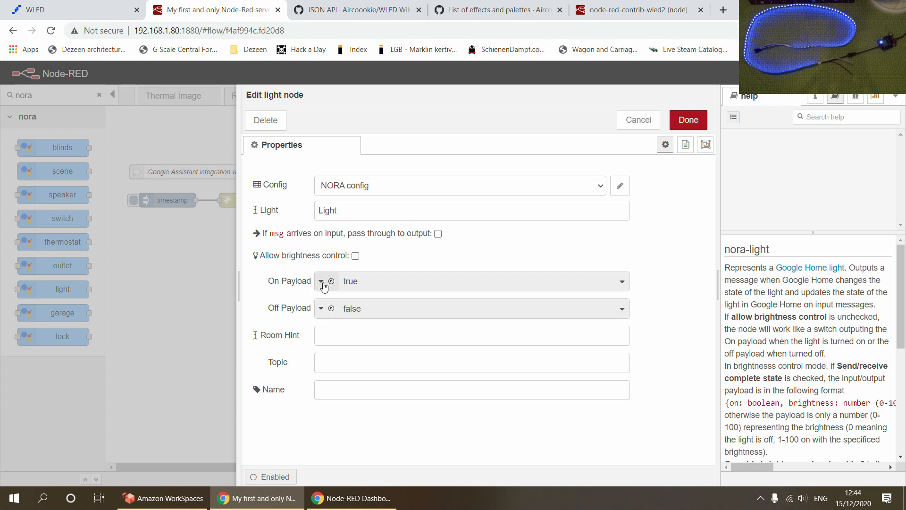
pyautogui.doubleClick(337, 204)
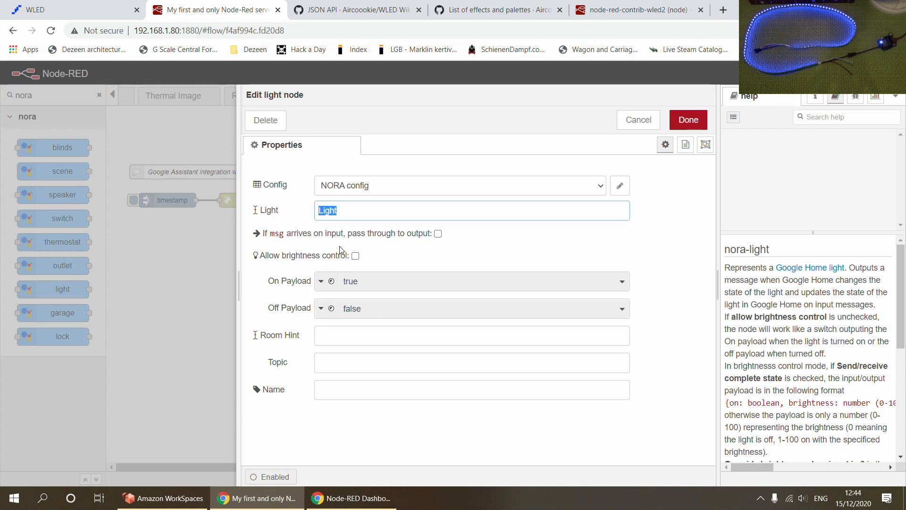
pyautogui.write('Colorwaves')
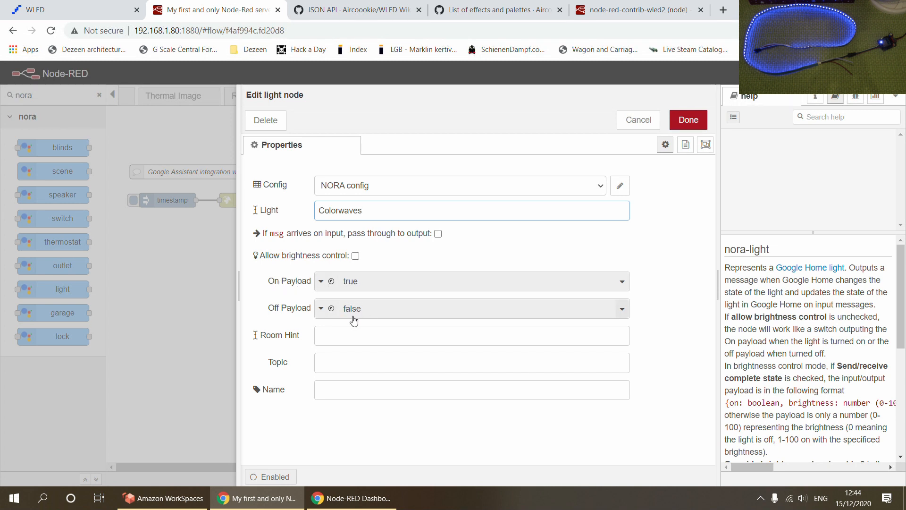
pyautogui.click(689, 120)
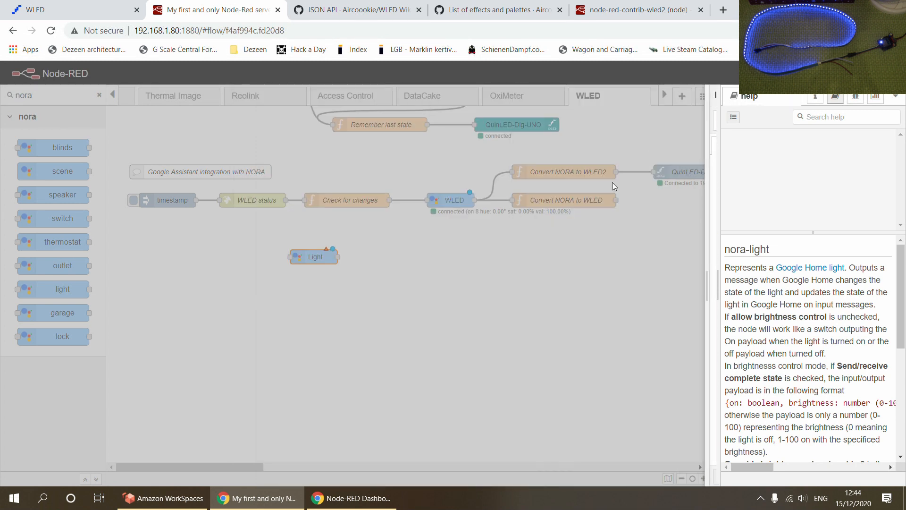
# Copy the Evening lights flow's On or Off, Turn on to a preset and Turn off nodes beside Colorwaves, and wire Colorwaves to On or Off.
pyautogui.scroll(5, 386, 257)
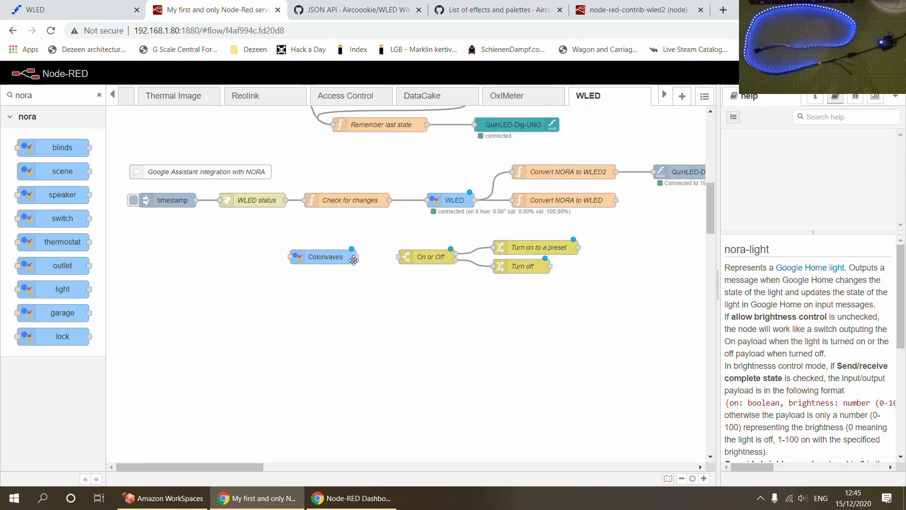
pyautogui.moveTo(356, 257); pyautogui.dragTo(397, 258)
pyautogui.scroll(8, 404, 286)
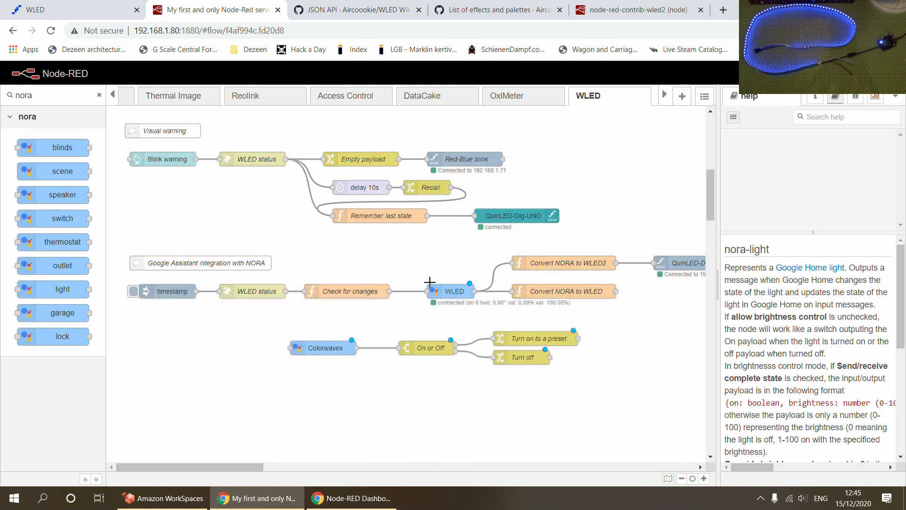
pyautogui.scroll(-8, 380, 266)
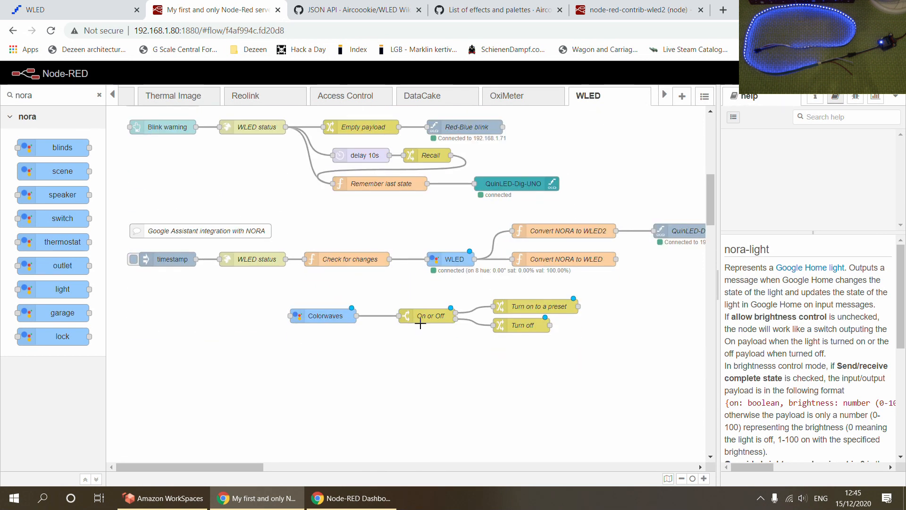
# Set the copied On or Off switch node's first rule to is true and its second to is false, and save.
pyautogui.doubleClick(423, 315)
pyautogui.click(413, 249)
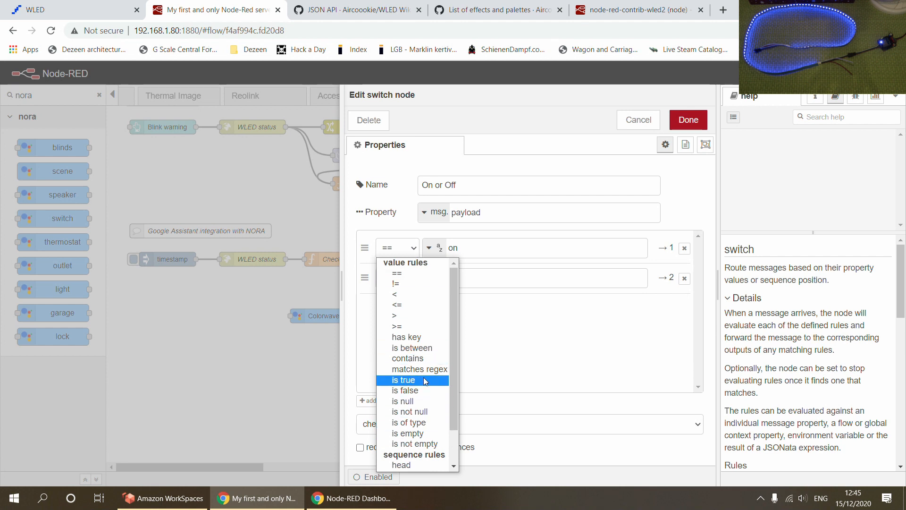
pyautogui.click(407, 380)
pyautogui.click(410, 283)
pyautogui.scroll(-1, 409, 156)
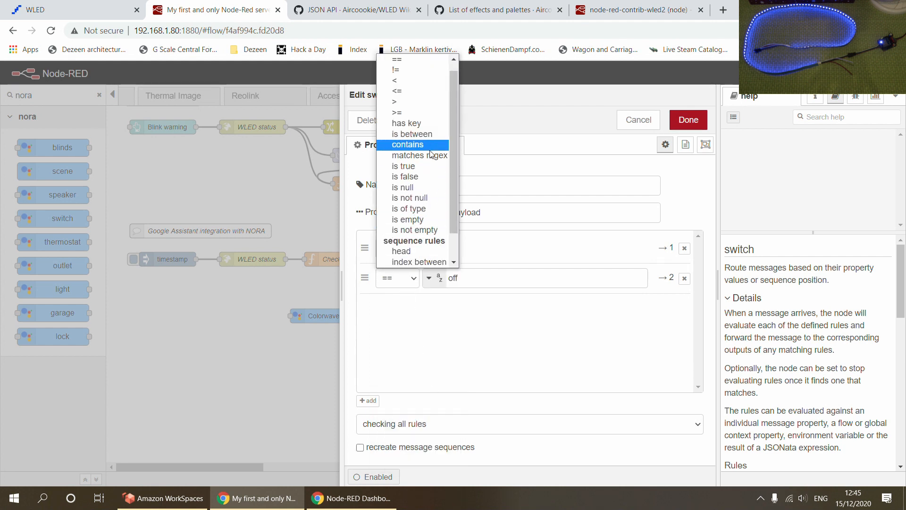
pyautogui.click(405, 177)
pyautogui.click(685, 121)
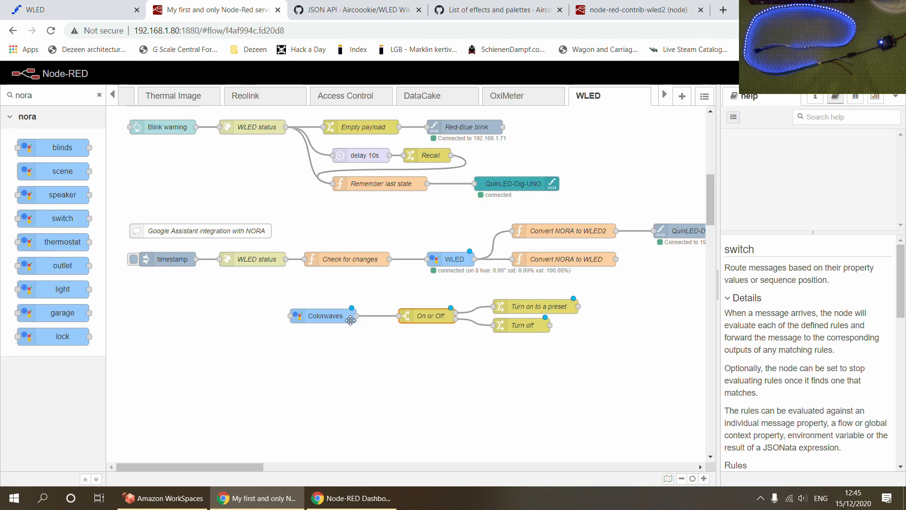
# Review the payload rules of the copied Turn on to a preset and Turn off nodes, closing both without changes.
pyautogui.doubleClick(529, 308)
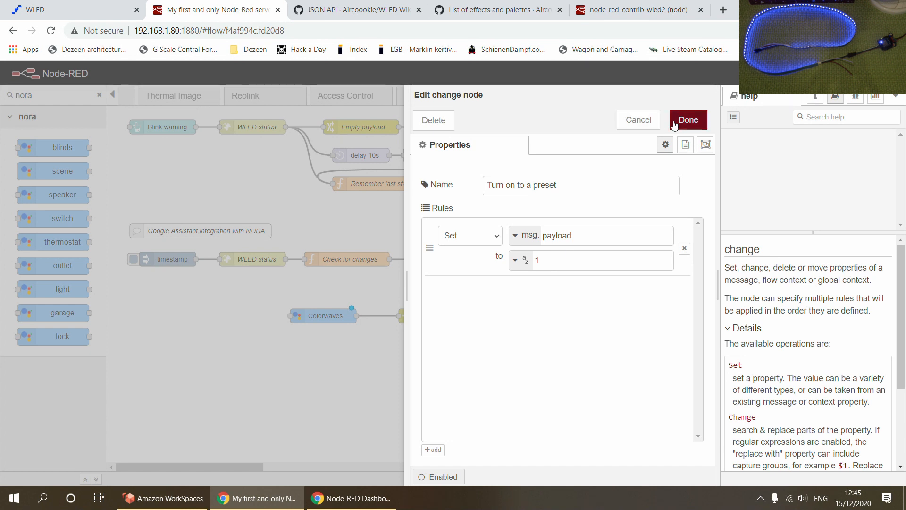
pyautogui.click(639, 120)
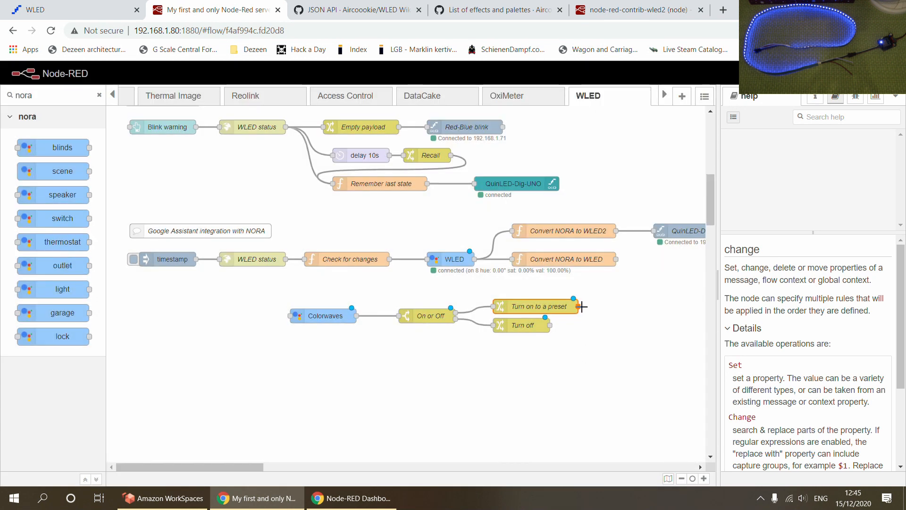
pyautogui.doubleClick(529, 327)
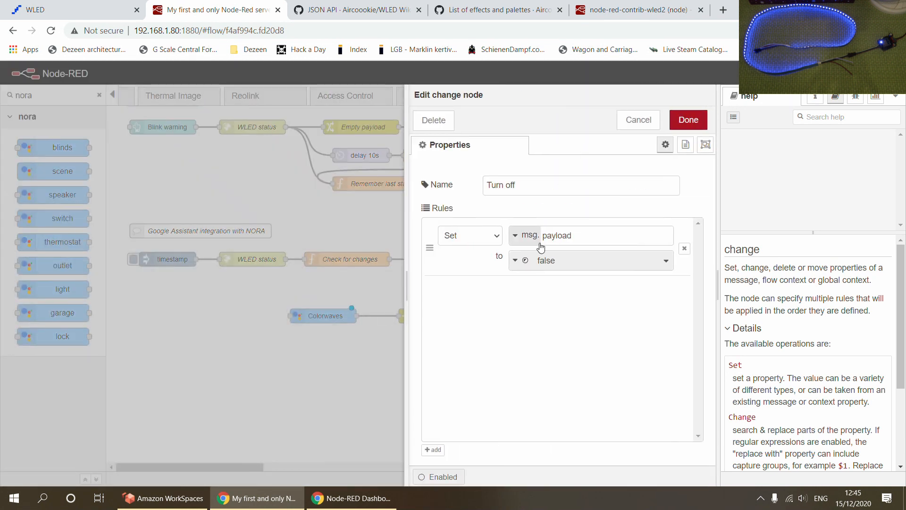
pyautogui.click(639, 120)
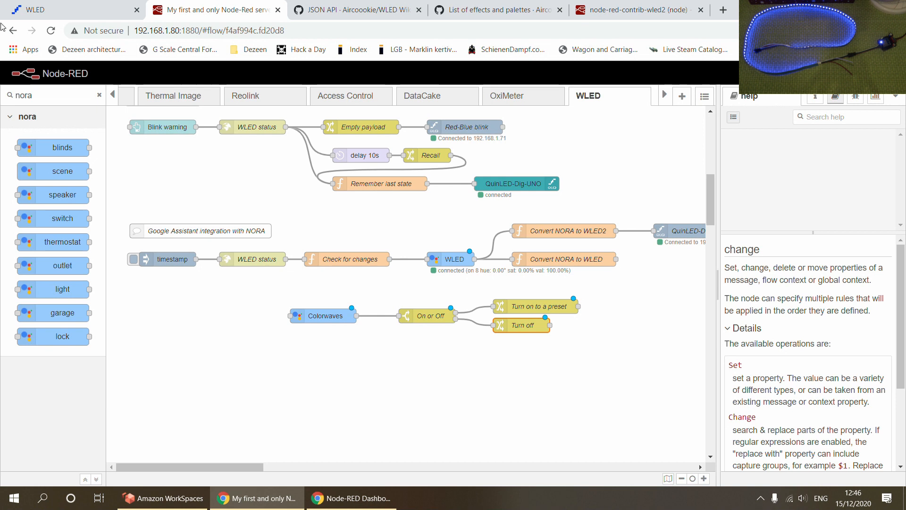
# Look through the effects list in WLED, and highlight the Colorwaves node back in the Node-RED flow.
pyautogui.click(71, 10)
pyautogui.scroll(-20, 373, 272)
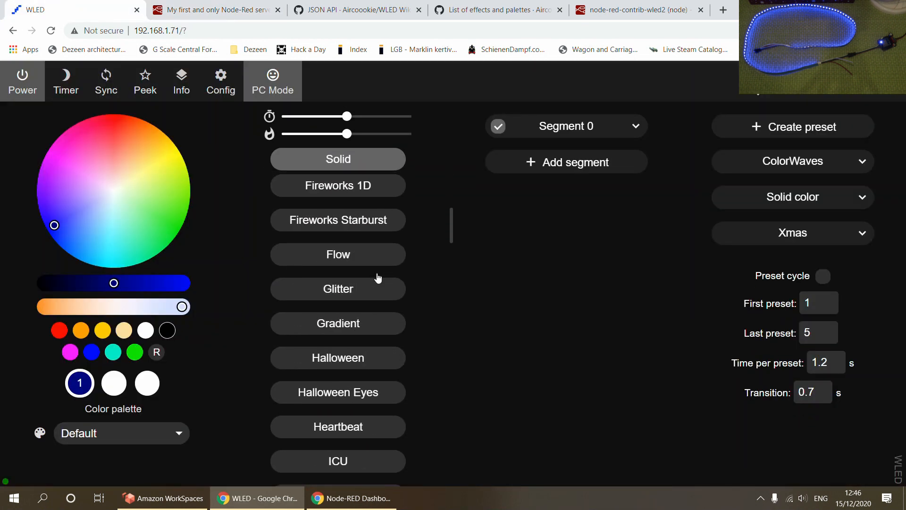
pyautogui.hotkey('ctrl', 'Tab')
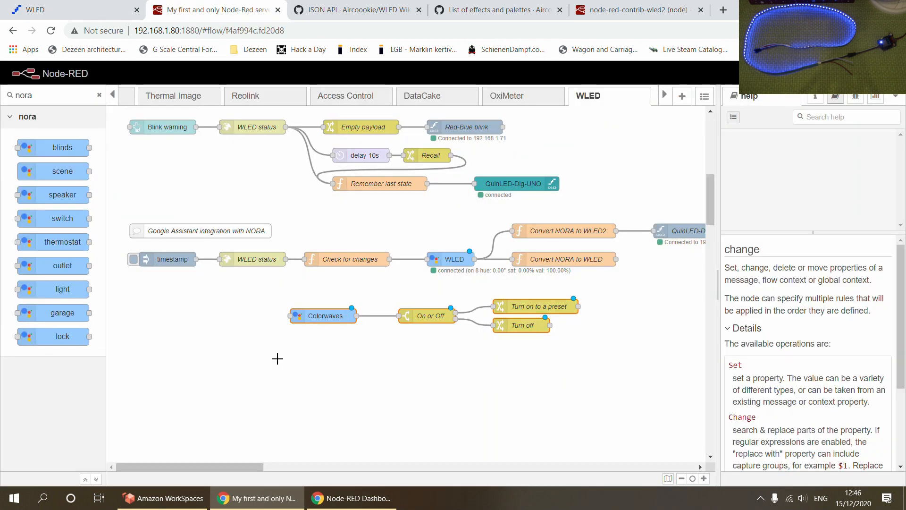
pyautogui.moveTo(271, 286); pyautogui.dragTo(377, 341)
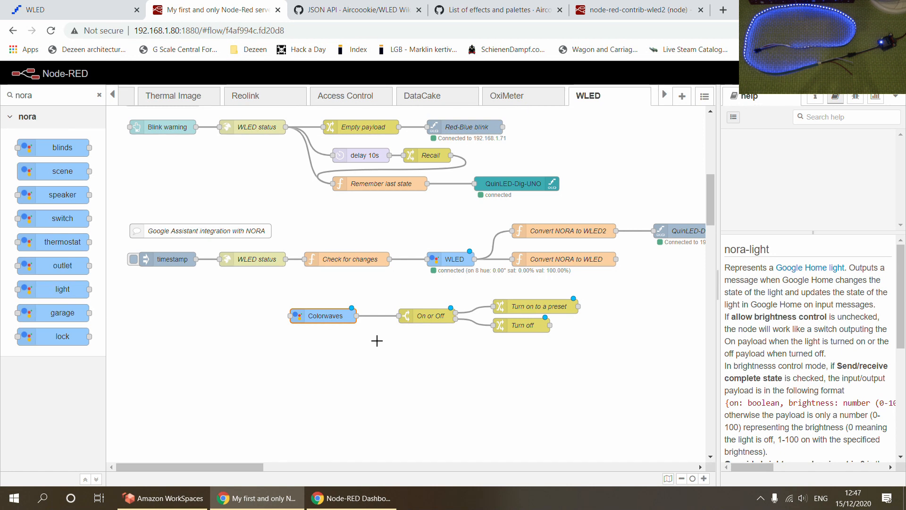
# Examine the MQTT section of WLED's Sync Interfaces settings, and look over the flows again in Node-RED.
pyautogui.click(70, 9)
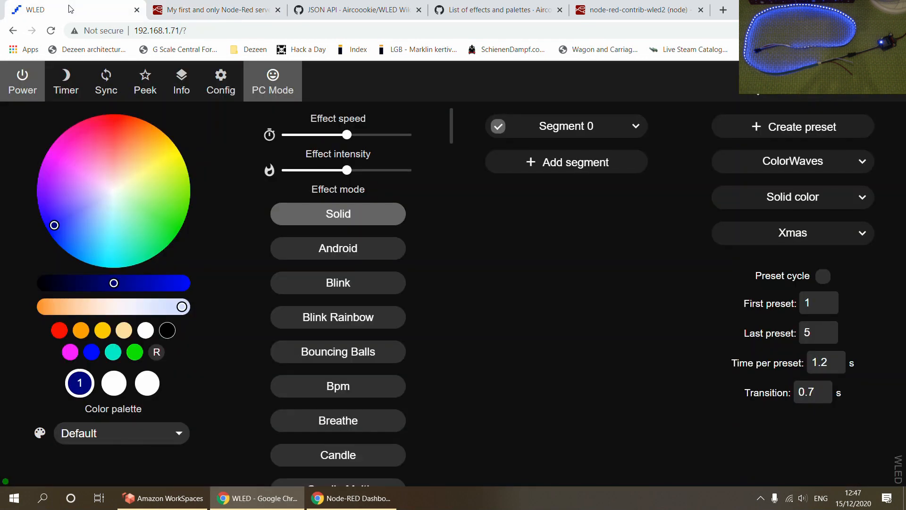
pyautogui.click(219, 85)
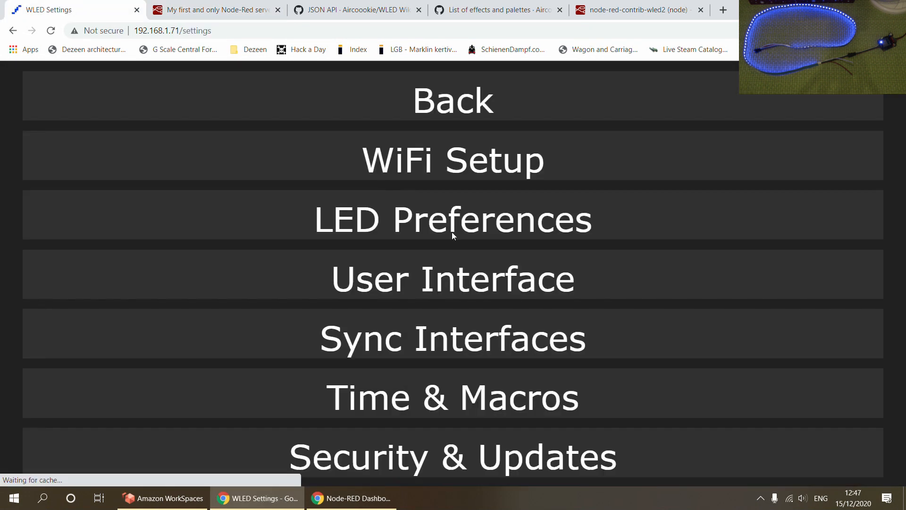
pyautogui.click(385, 345)
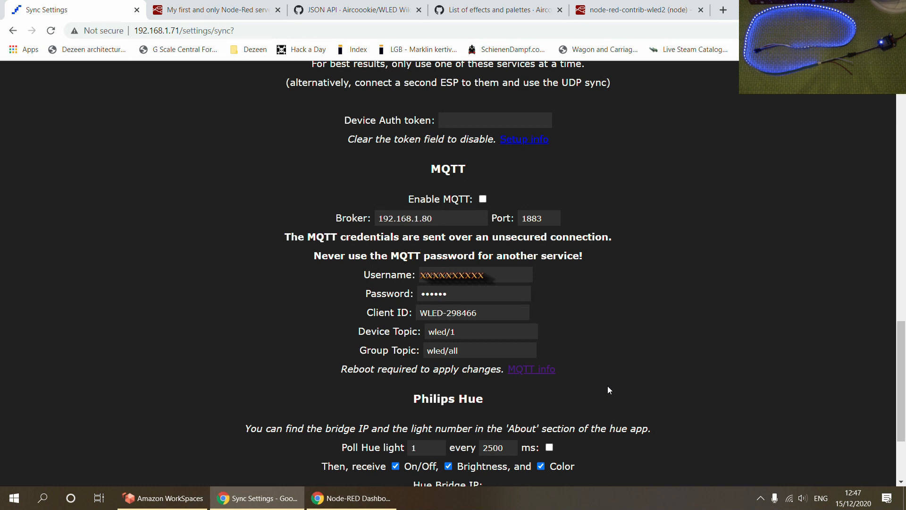
pyautogui.hotkey('ctrl', 'Tab')
pyautogui.scroll(10, 633, 377)
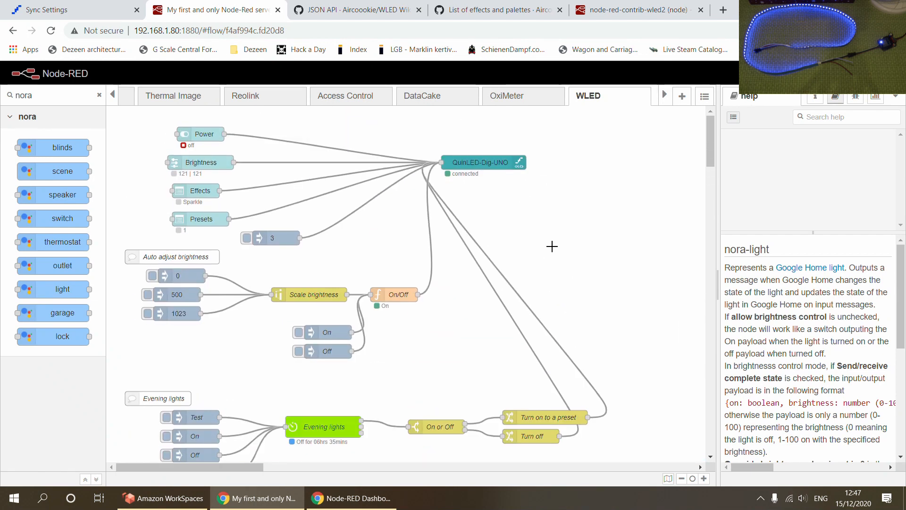
pyautogui.scroll(-6, 552, 246)
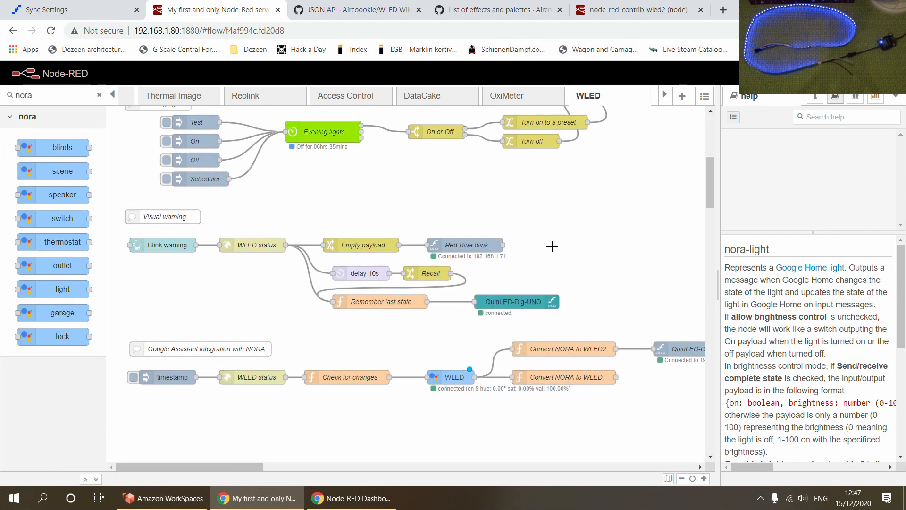